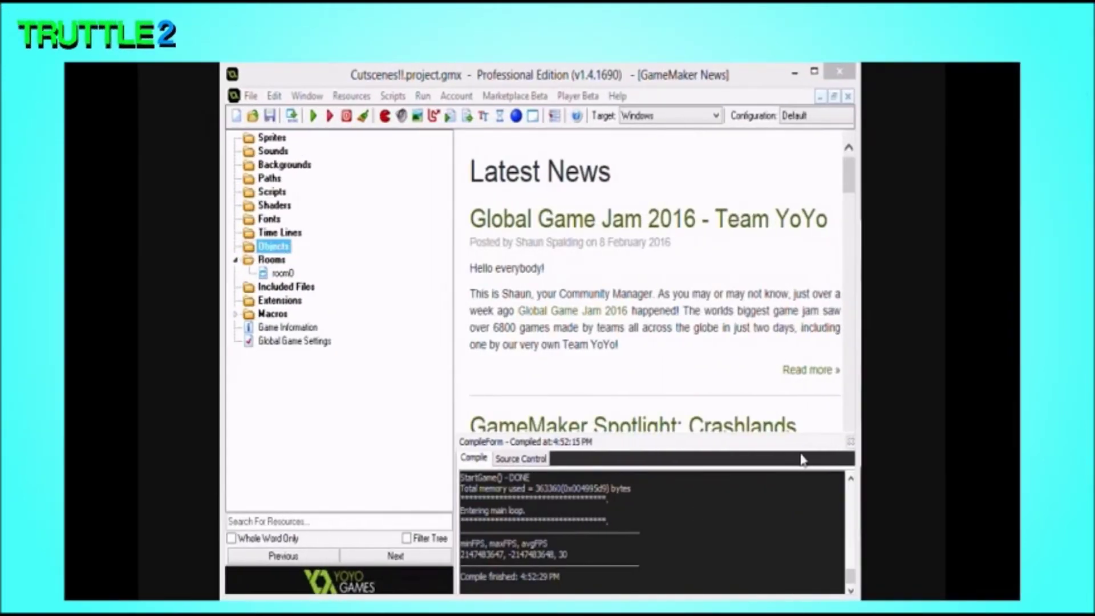
- Add a new sprite resource, sprite0, to the GameMaker project
{"action": "left_click", "coordinate": [575, 327]}
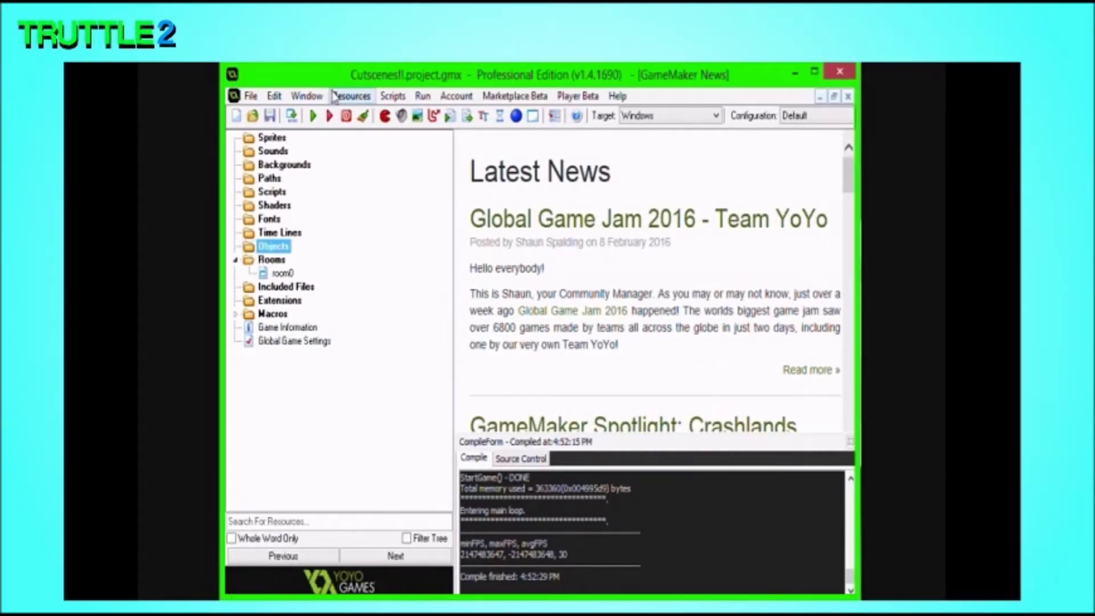
{"action": "left_click", "coordinate": [385, 116]}
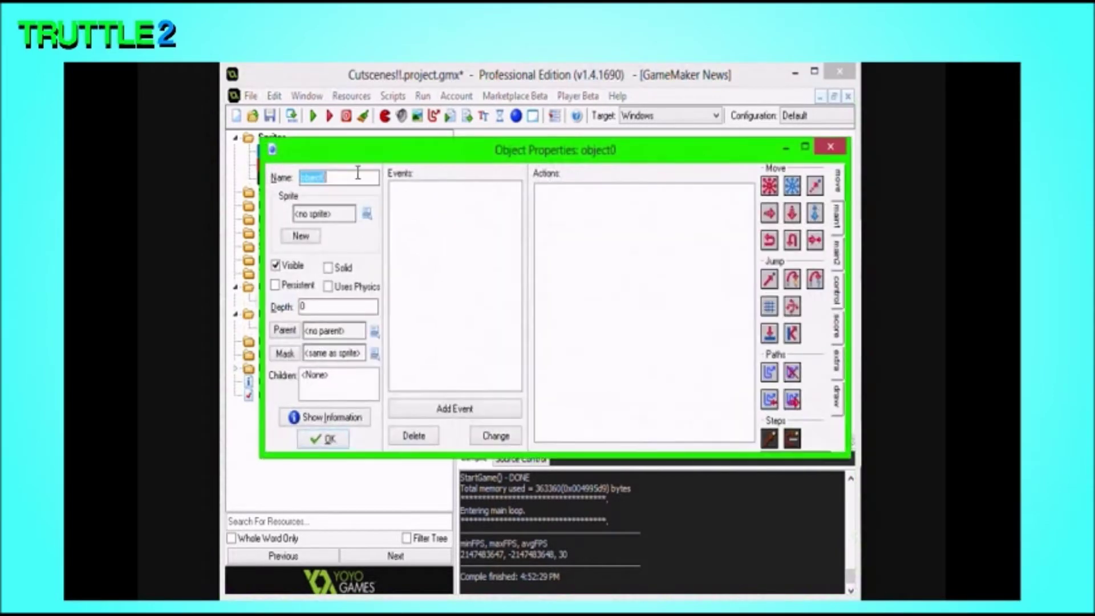
- Create obj_hero using the spr_blueblock sprite
{"action": "type", "text": "ob"}
{"action": "left_click", "coordinate": [367, 213]}
{"action": "left_click", "coordinate": [400, 238]}
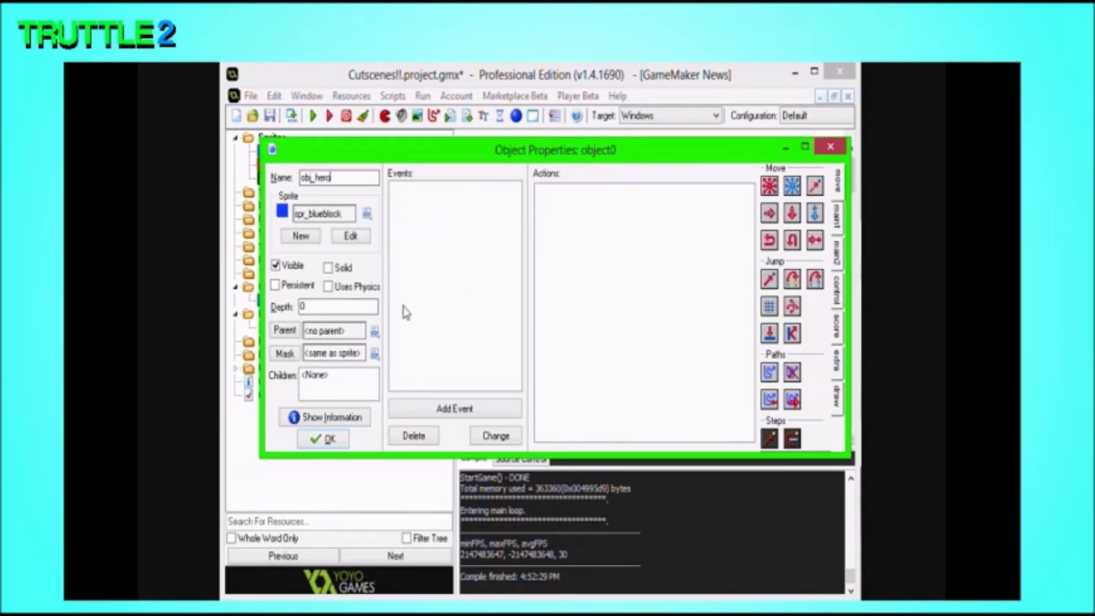
{"action": "left_click", "coordinate": [338, 446]}
- Duplicate spr_blueblock into a new sprite named spr_grayblock
{"action": "left_click", "coordinate": [282, 150]}
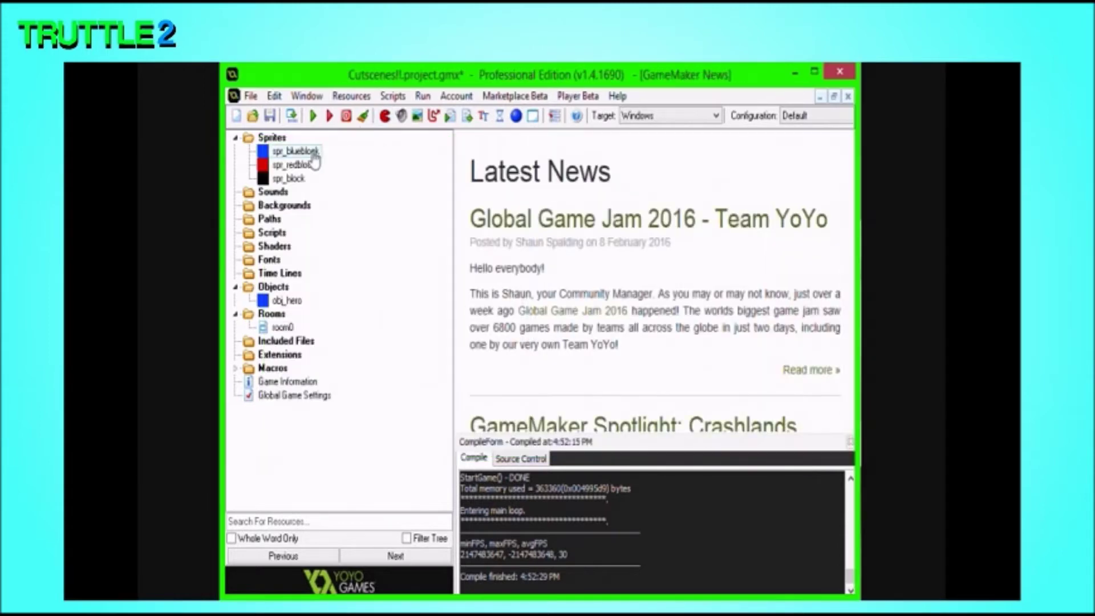
{"action": "right_click", "coordinate": [282, 149]}
{"action": "left_click", "coordinate": [325, 209]}
{"action": "type", "text": "spr_grayblock"}
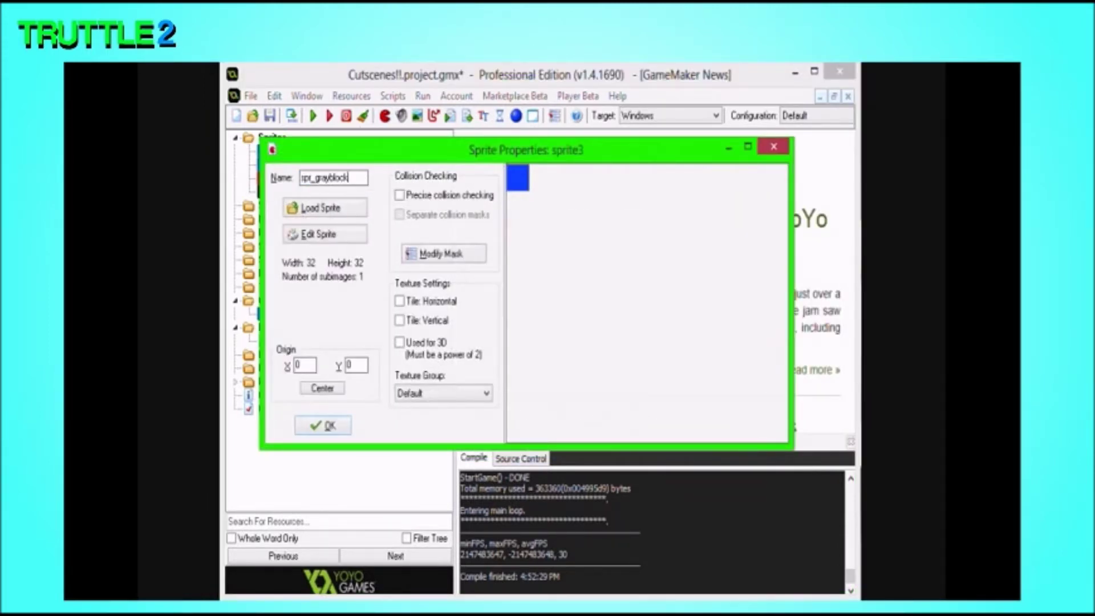
- Fill the spr_grayblock frame with grey and confirm the sprite properties
{"action": "left_click", "coordinate": [331, 234]}
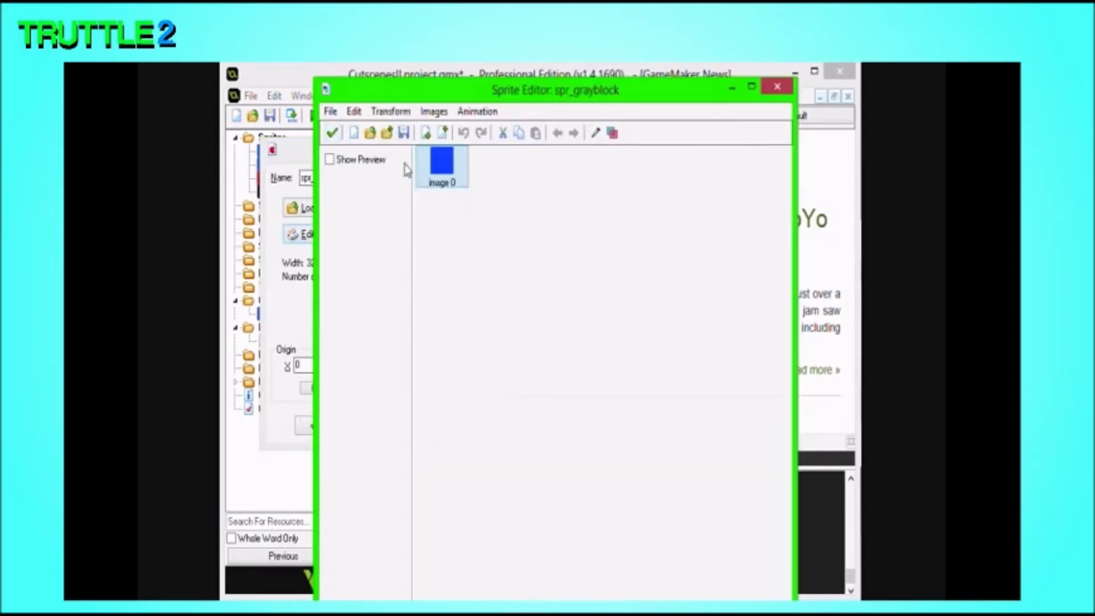
{"action": "double_click", "coordinate": [430, 184]}
{"action": "left_click", "coordinate": [741, 275]}
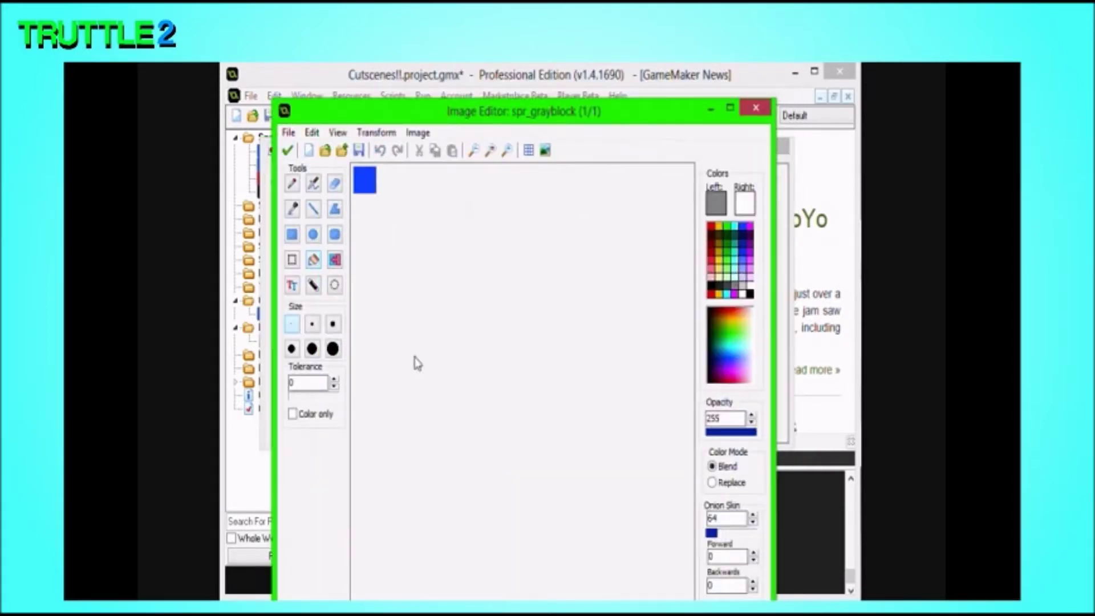
{"action": "left_click", "coordinate": [367, 179]}
{"action": "left_click", "coordinate": [286, 150]}
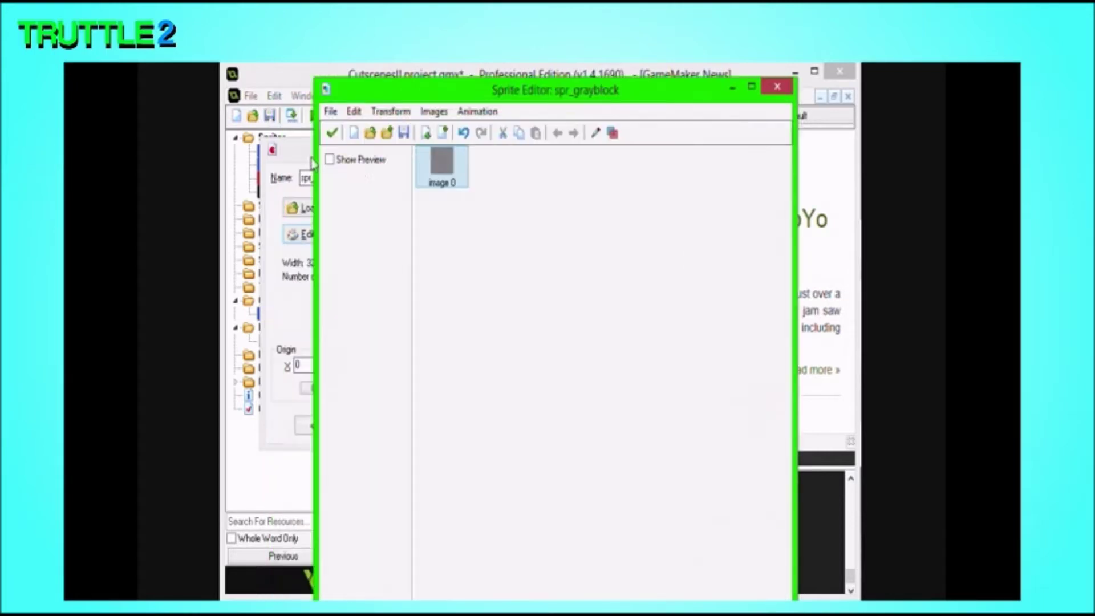
{"action": "left_click", "coordinate": [334, 134]}
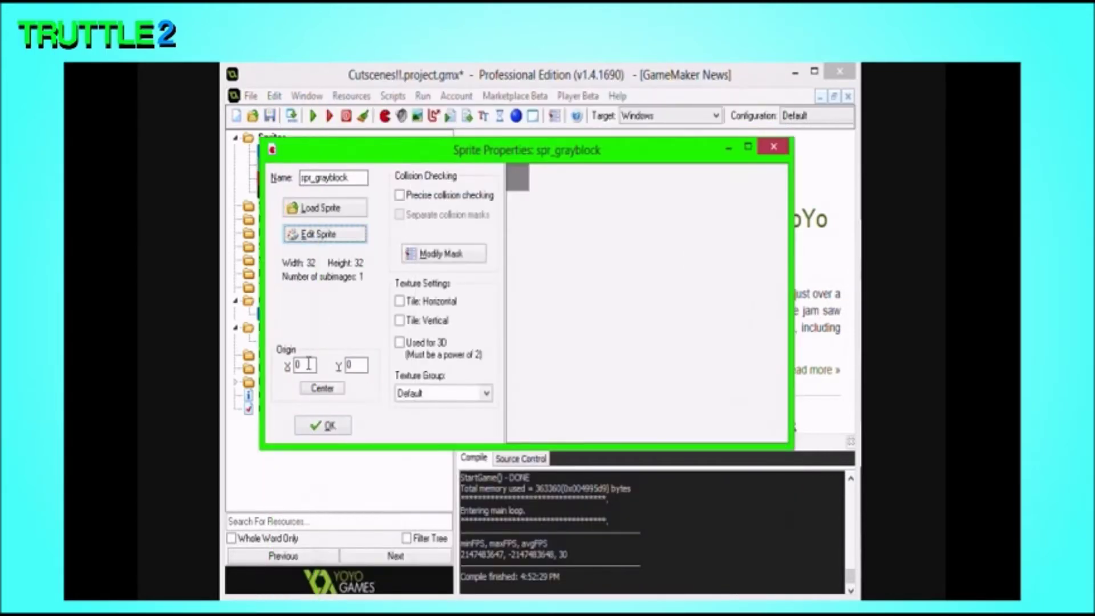
{"action": "left_click", "coordinate": [323, 425]}
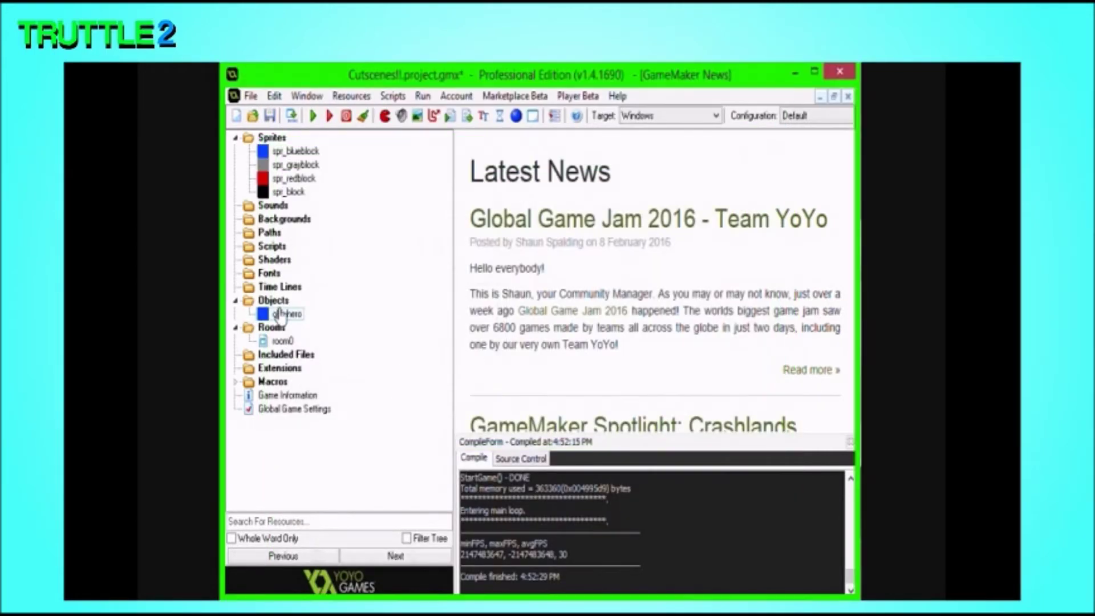
- Duplicate obj_hero as obj_villan and give it the red block sprite
{"action": "right_click", "coordinate": [285, 313]}
{"action": "left_click", "coordinate": [298, 365]}
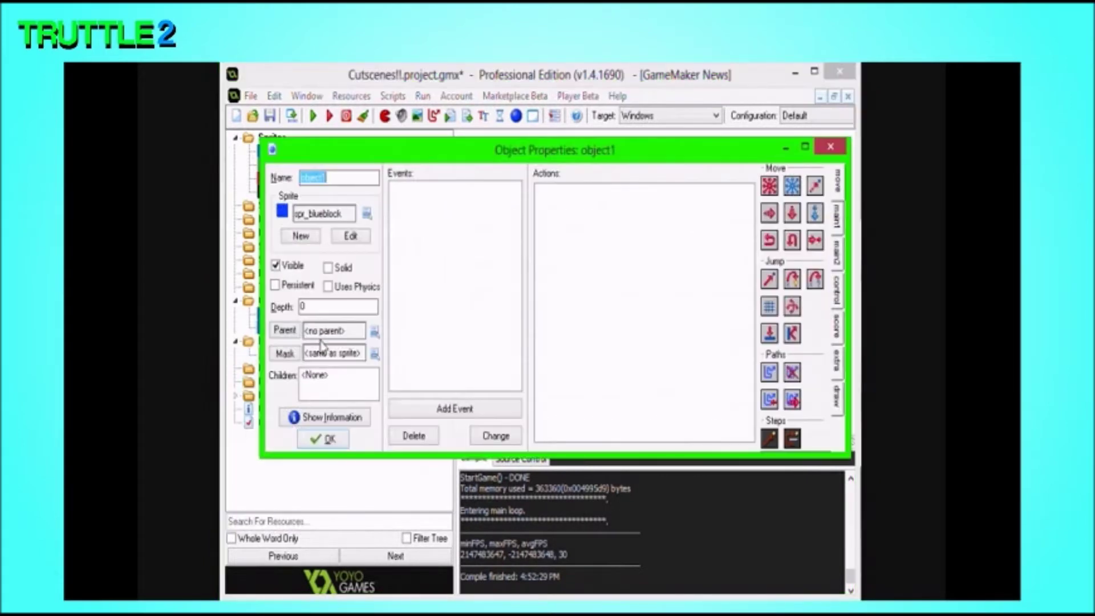
{"action": "type", "text": "obj_villan"}
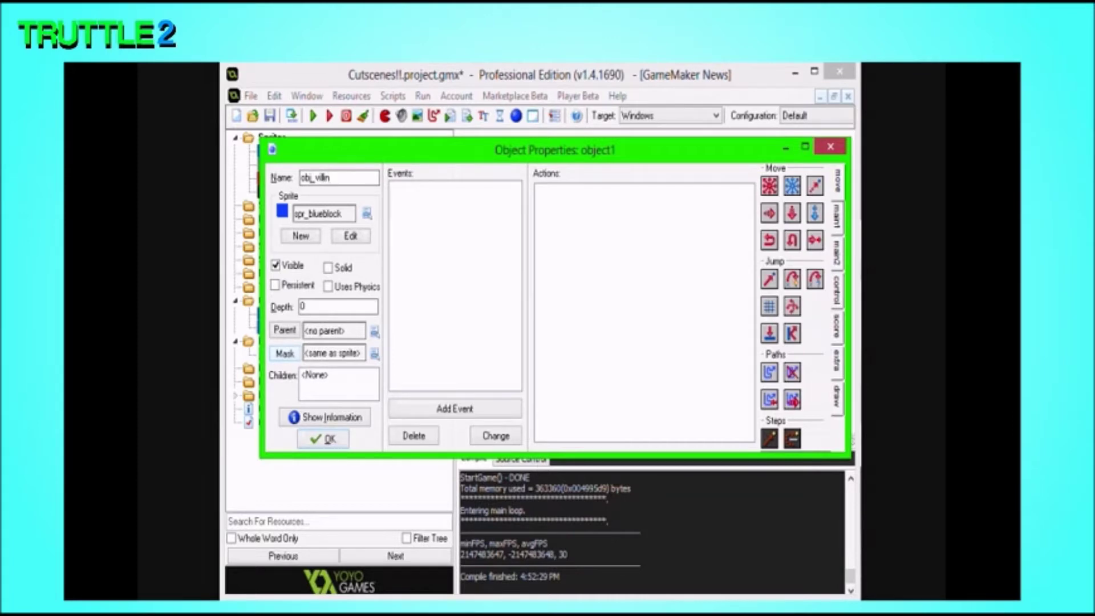
{"action": "left_click", "coordinate": [367, 213]}
{"action": "left_click", "coordinate": [435, 285]}
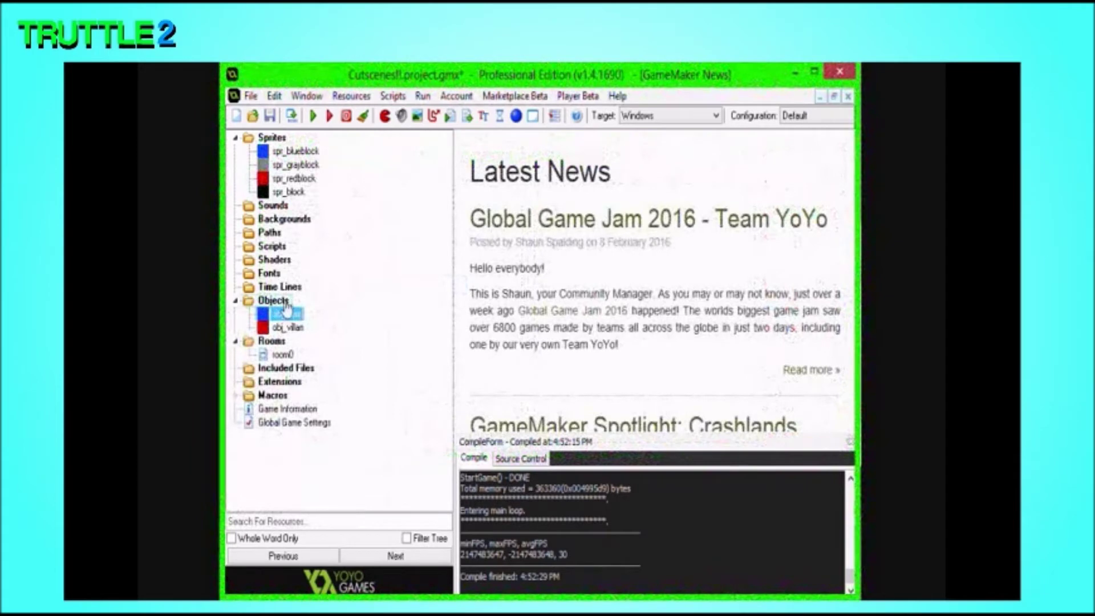
- Create obj_grayblock using the spr_grayblock sprite
{"action": "right_click", "coordinate": [285, 308]}
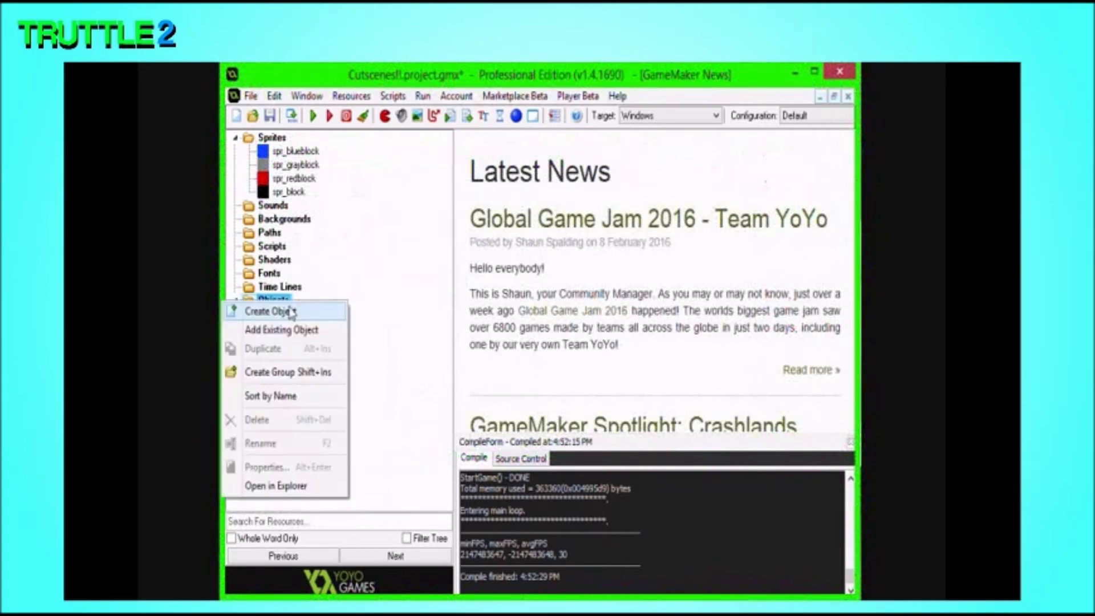
{"action": "left_click", "coordinate": [288, 312]}
{"action": "type", "text": "obj_grayblock"}
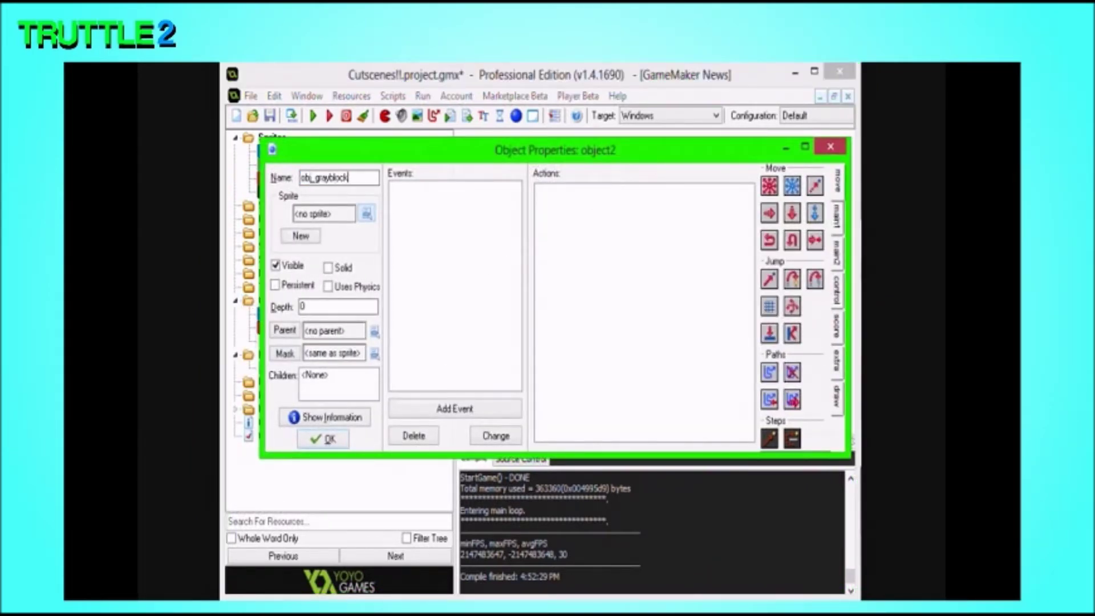
{"action": "left_click", "coordinate": [367, 214]}
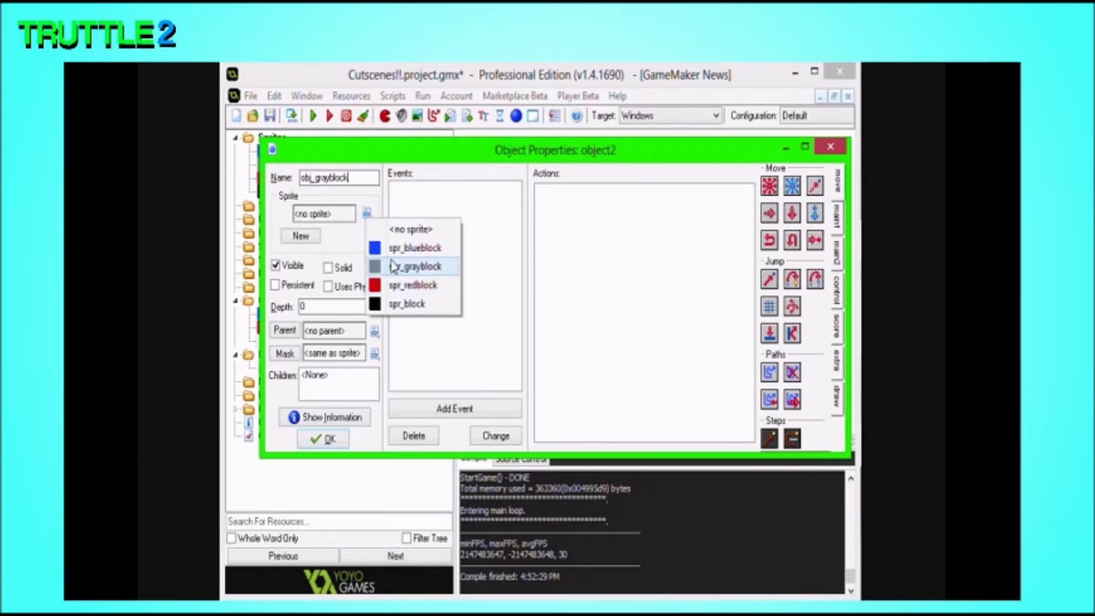
{"action": "left_click", "coordinate": [393, 266]}
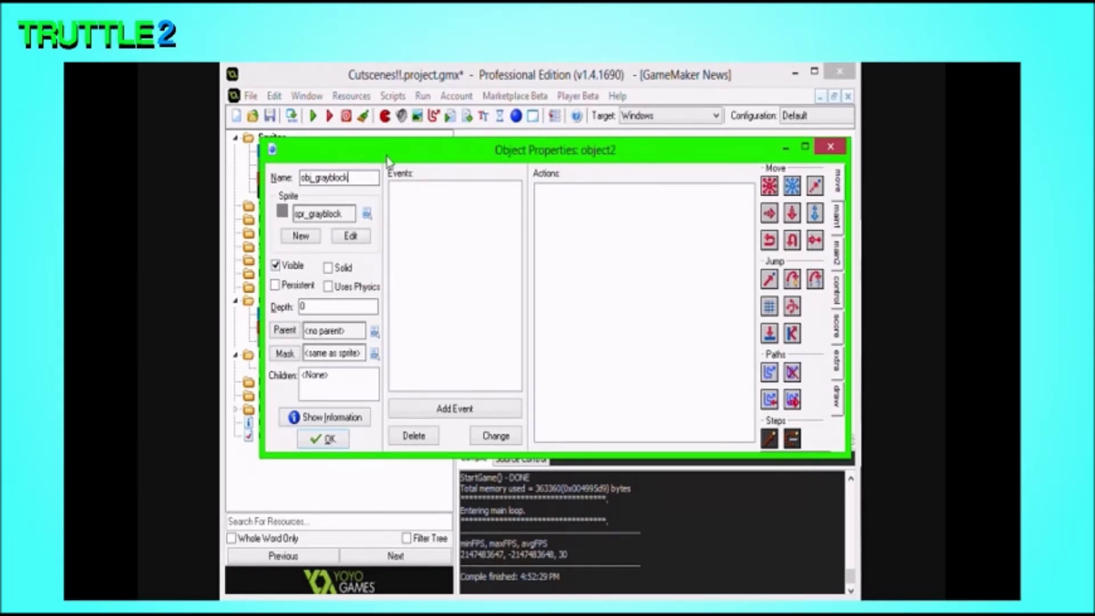
{"action": "left_click_drag", "start_coordinate": [387, 162], "coordinate": [413, 241]}
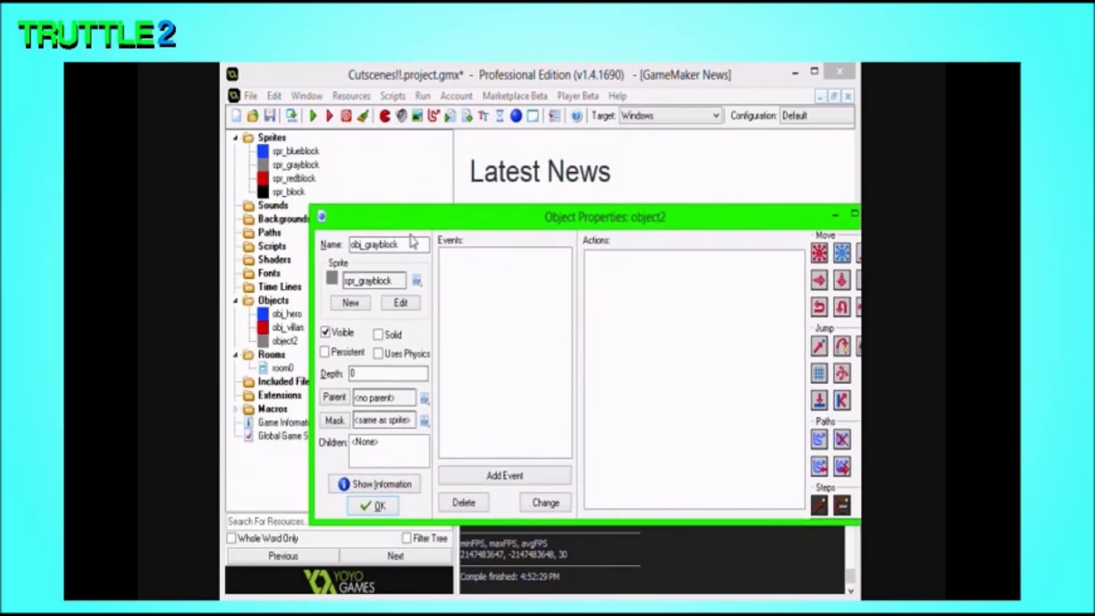
{"action": "left_click", "coordinate": [379, 505]}
- Create obj_block using the spr_block sprite
{"action": "right_click", "coordinate": [275, 300]}
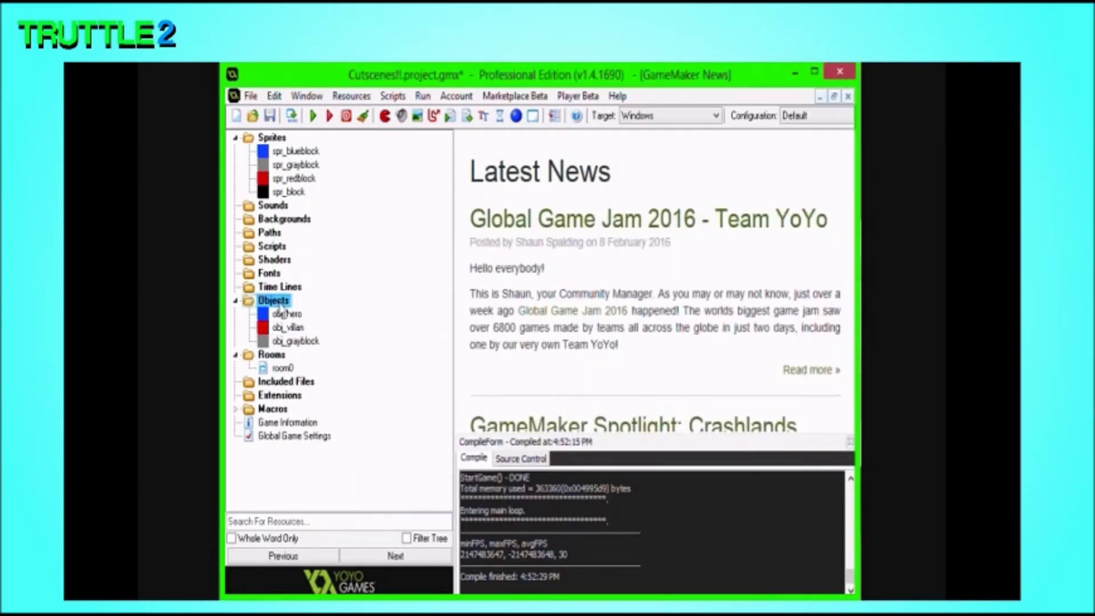
{"action": "left_click", "coordinate": [264, 313]}
{"action": "type", "text": "obj_block"}
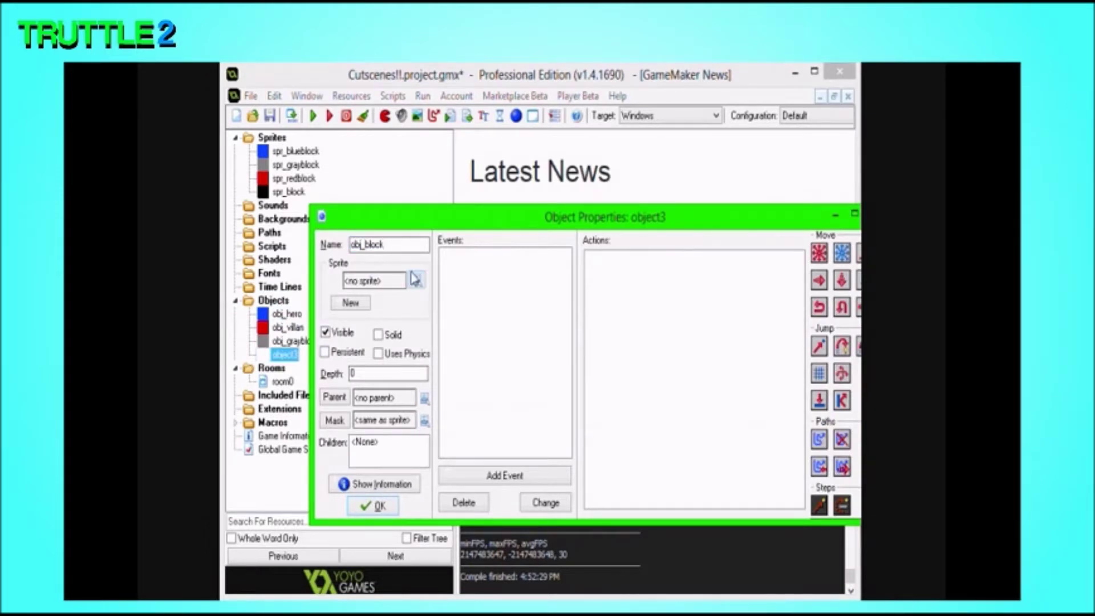
{"action": "left_click", "coordinate": [417, 280]}
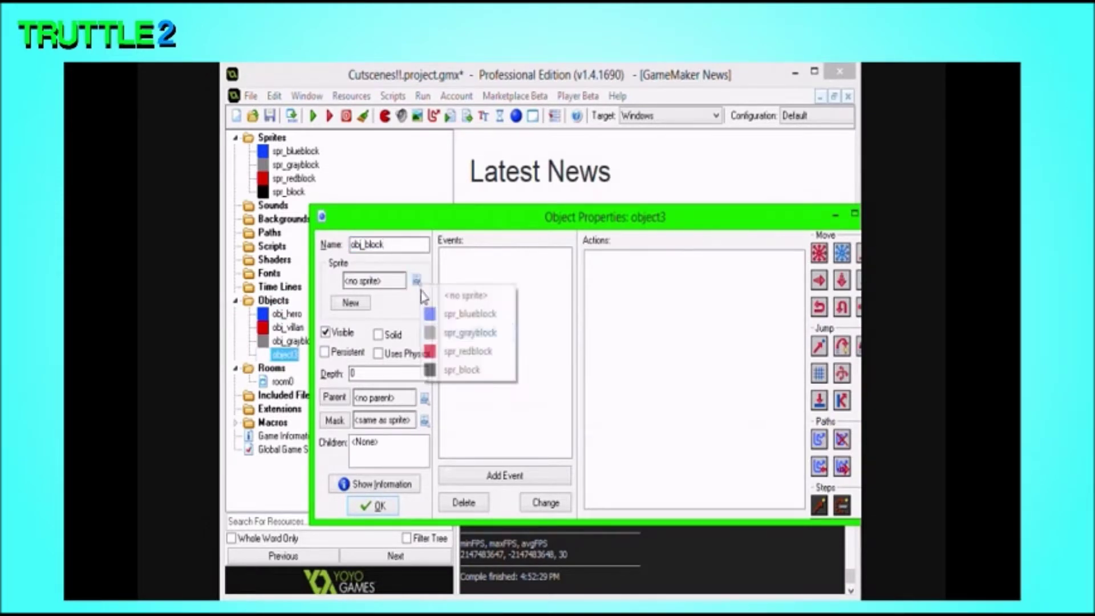
{"action": "left_click", "coordinate": [459, 370]}
- Confirm obj_block and rename room0 to rm_openingcutscene
{"action": "left_click", "coordinate": [377, 506]}
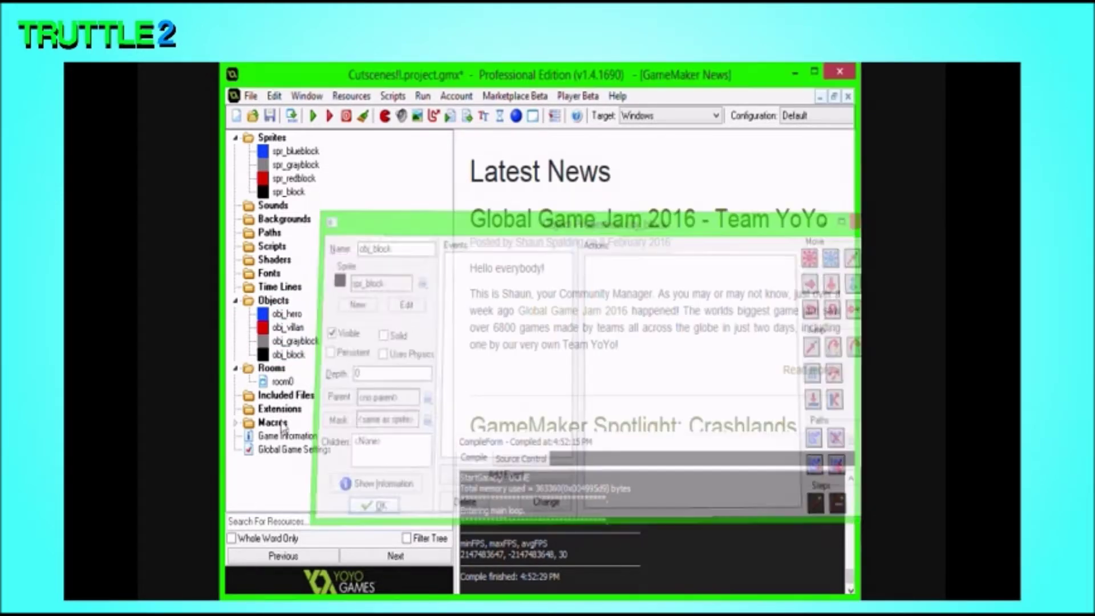
{"action": "double_click", "coordinate": [280, 381]}
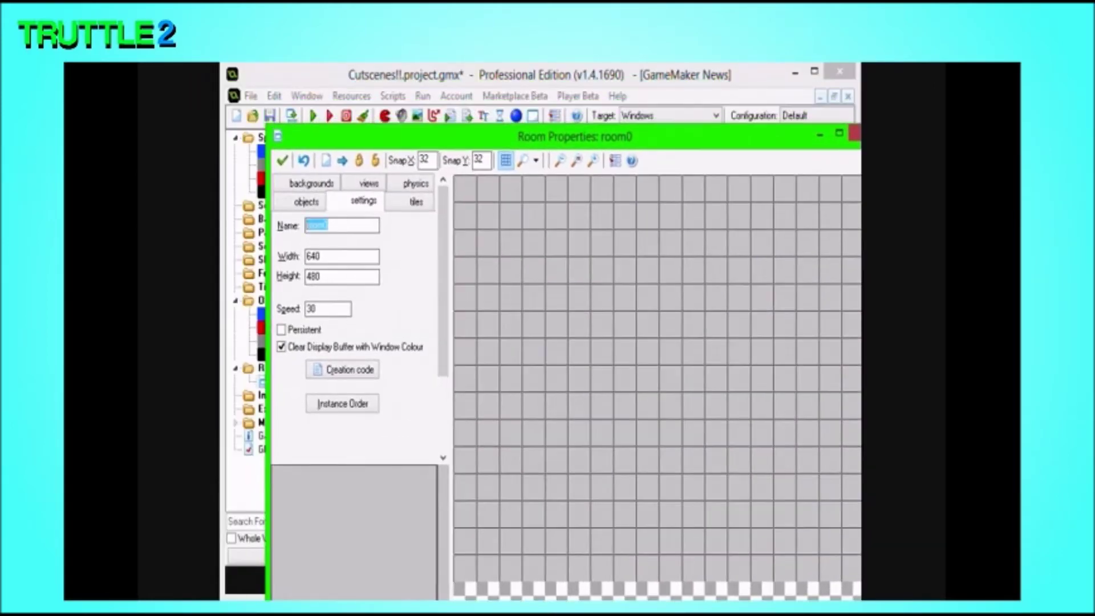
{"action": "type", "text": "rm_openingcutscene"}
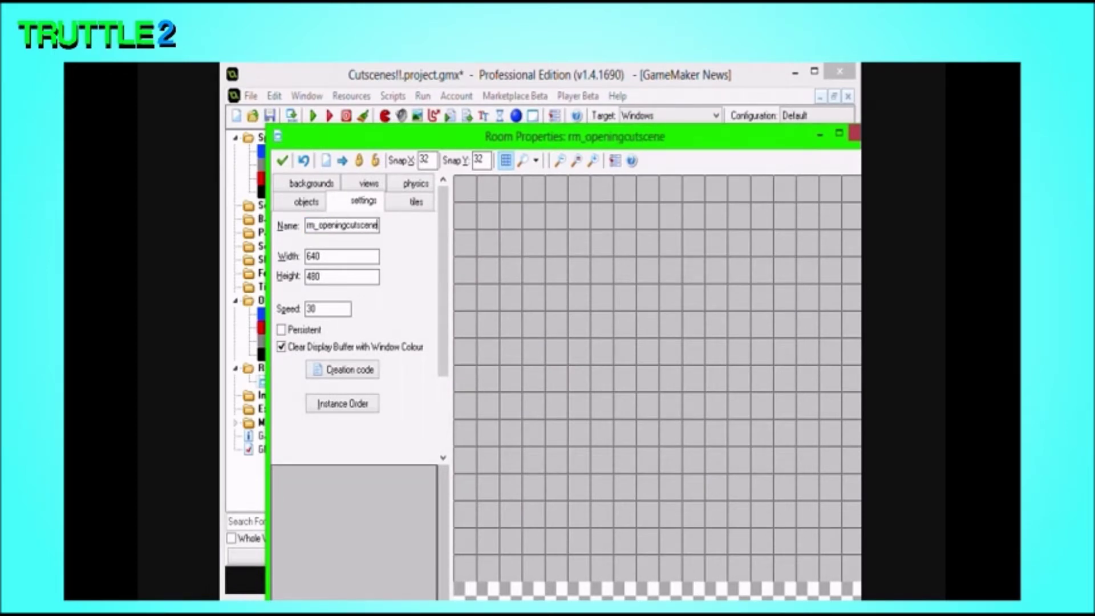
- Make the room background white and hide the grid
{"action": "left_click", "coordinate": [302, 183]}
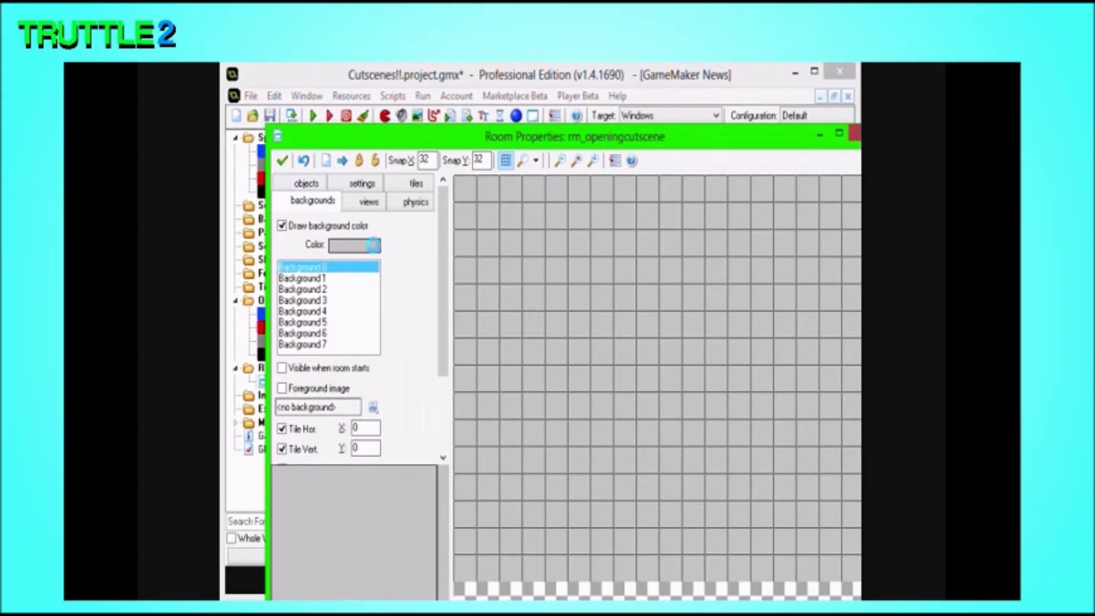
{"action": "left_click", "coordinate": [374, 245]}
{"action": "double_click", "coordinate": [618, 293]}
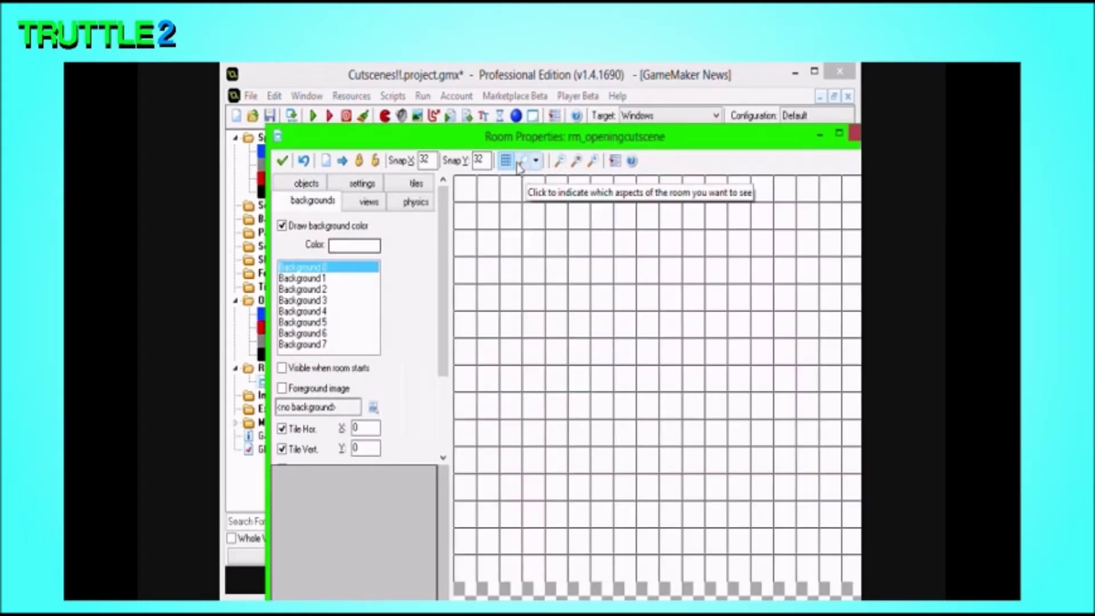
{"action": "left_click", "coordinate": [518, 165]}
- Set the room width to 480
{"action": "left_click", "coordinate": [362, 183]}
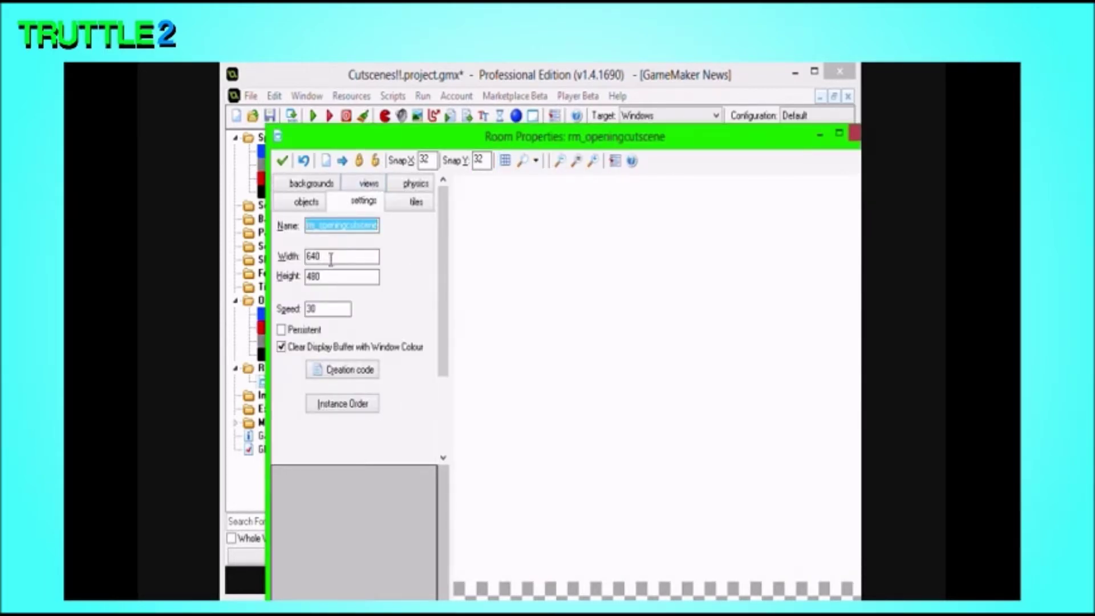
{"action": "double_click", "coordinate": [330, 256]}
{"action": "type", "text": "480"}
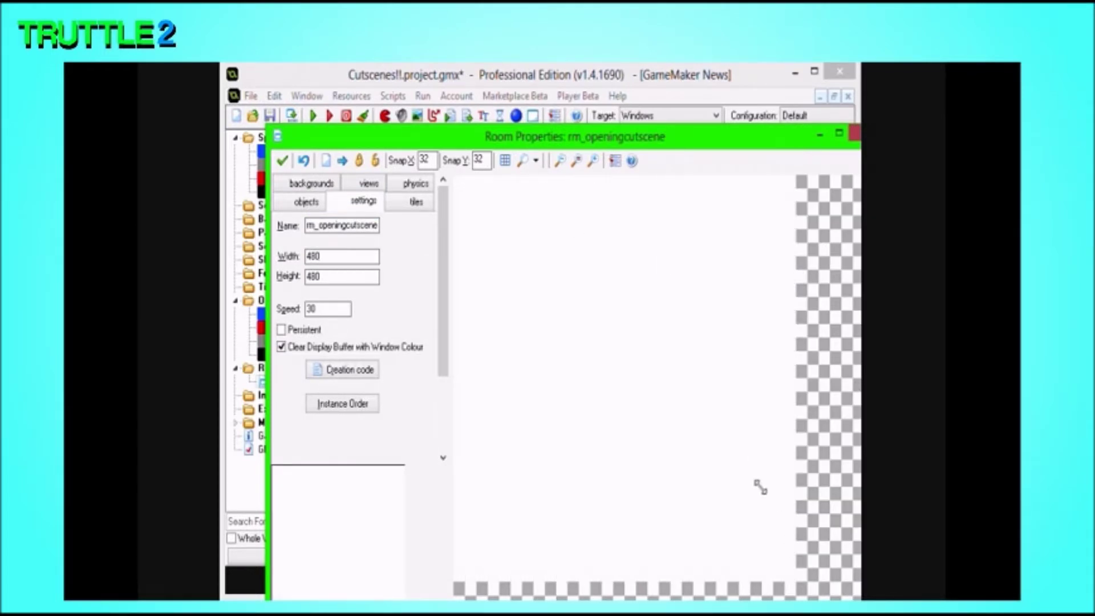
{"action": "left_click_drag", "start_coordinate": [668, 140], "coordinate": [625, 93]}
- Place the first obj_block near the room's top-left corner
{"action": "left_click", "coordinate": [239, 157]}
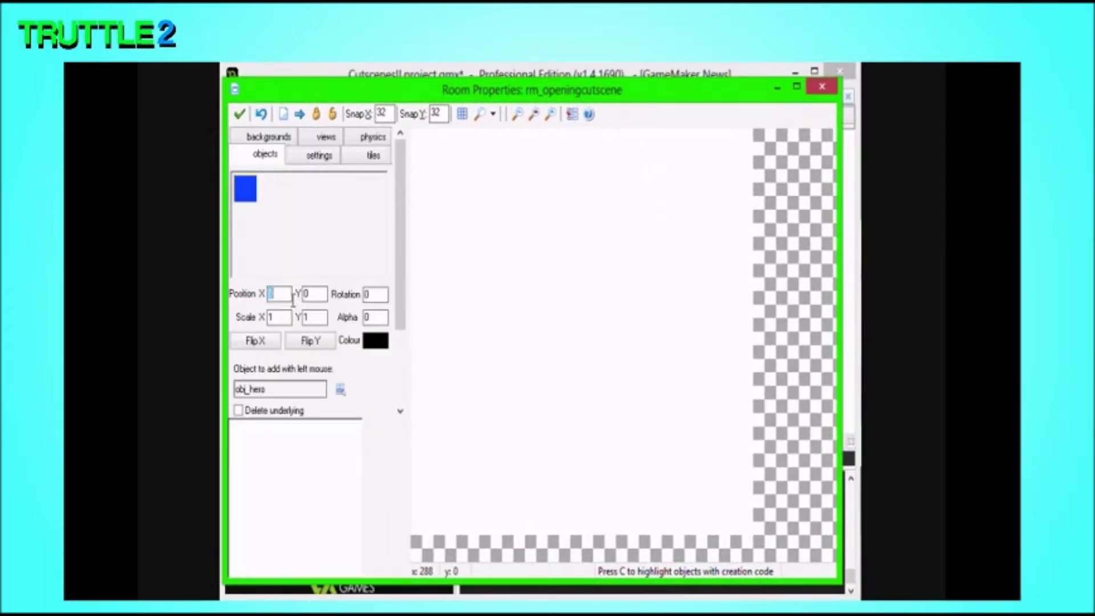
{"action": "left_click", "coordinate": [340, 390]}
{"action": "left_click", "coordinate": [364, 450]}
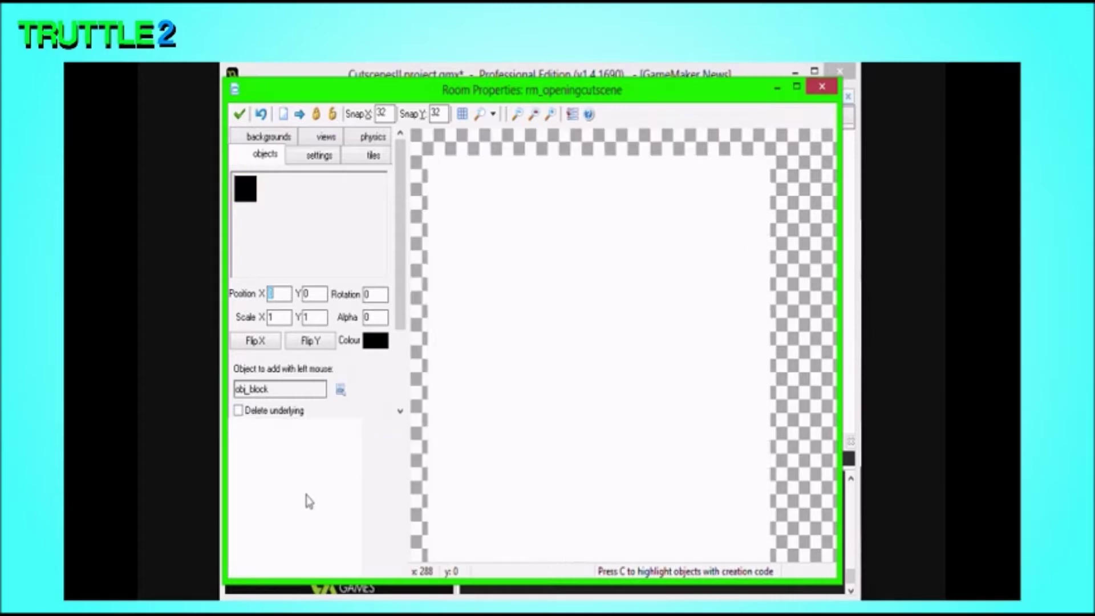
{"action": "left_click_drag", "start_coordinate": [442, 156], "coordinate": [442, 179]}
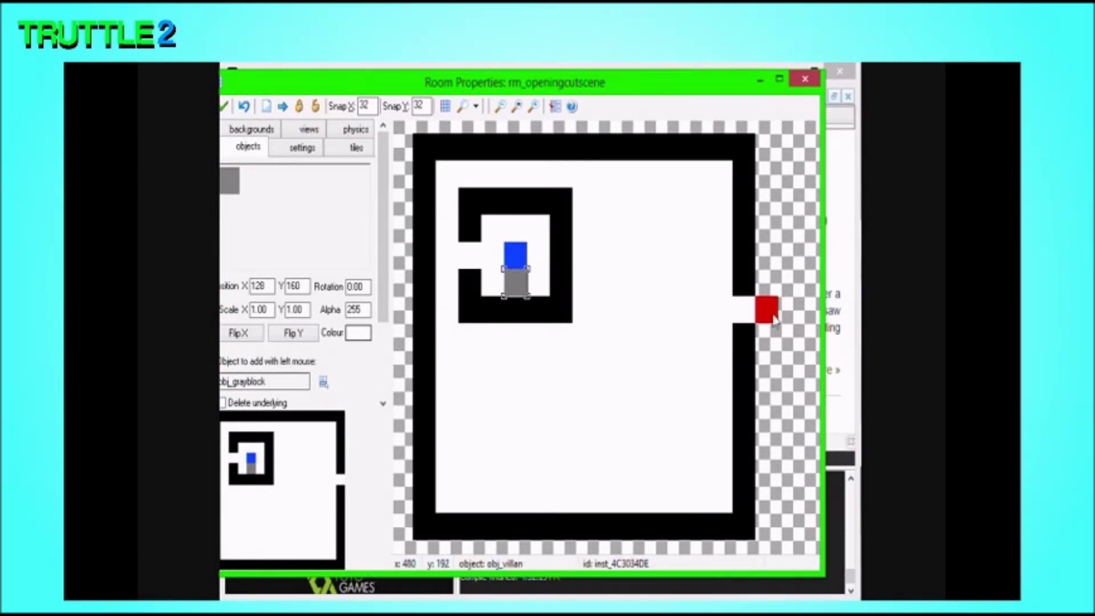
- Scatter more black blocks across the room, then close the room keeping the out-of-room block
{"action": "left_click", "coordinate": [323, 382]}
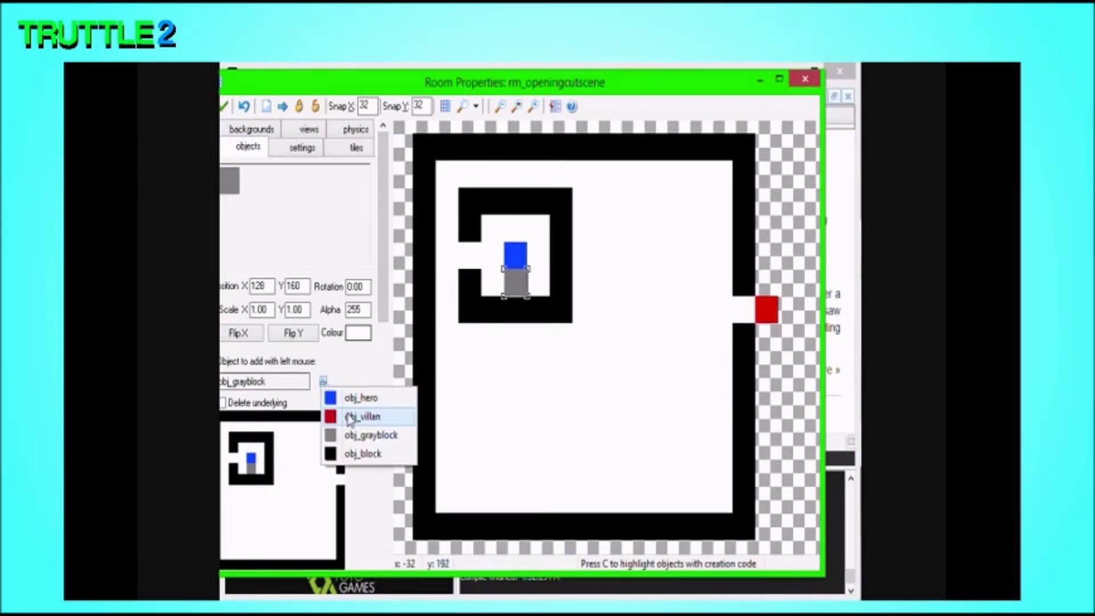
{"action": "left_click", "coordinate": [367, 455]}
{"action": "left_click", "coordinate": [698, 310]}
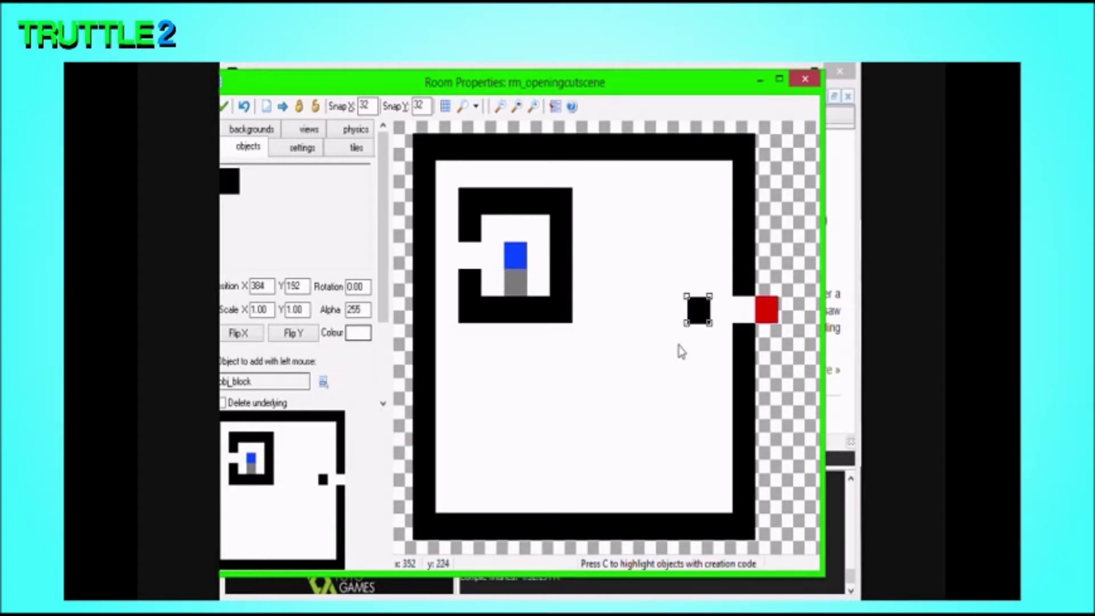
{"action": "left_click", "coordinate": [675, 364]}
{"action": "left_click", "coordinate": [698, 445]}
{"action": "left_click", "coordinate": [606, 498]}
{"action": "left_click", "coordinate": [538, 418]}
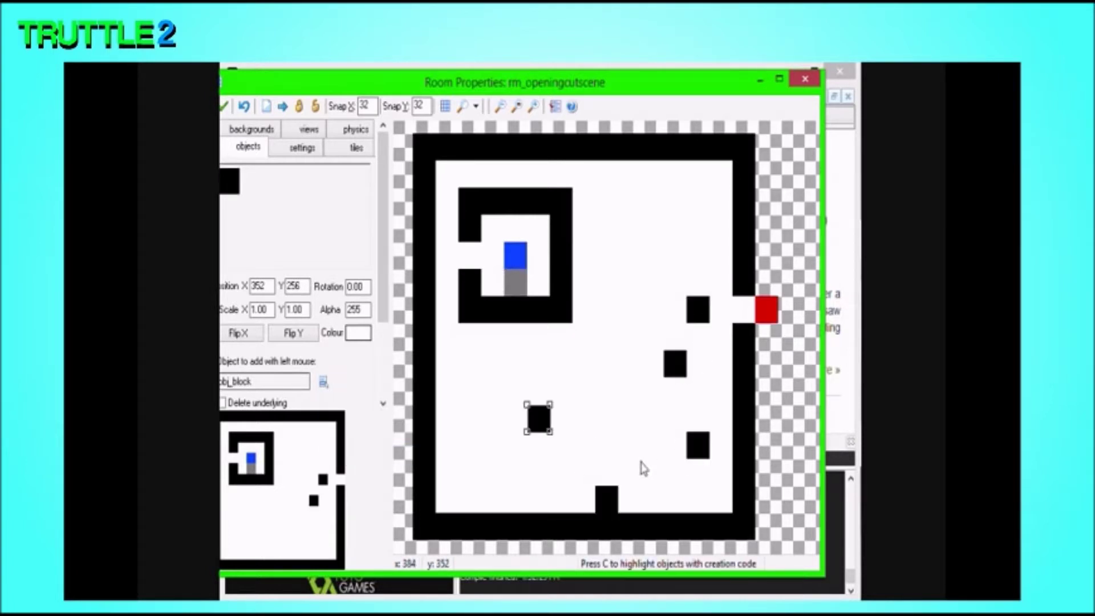
{"action": "left_click", "coordinate": [652, 472]}
{"action": "left_click", "coordinate": [607, 390]}
{"action": "left_click", "coordinate": [493, 472]}
{"action": "left_click", "coordinate": [447, 364]}
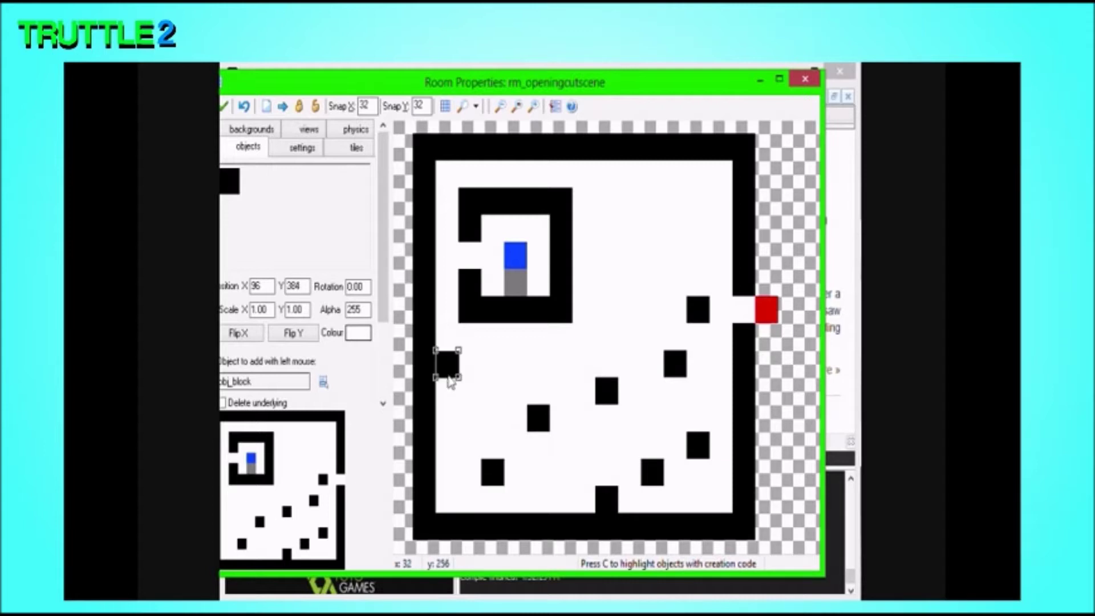
{"action": "left_click", "coordinate": [539, 499]}
{"action": "left_click", "coordinate": [561, 391]}
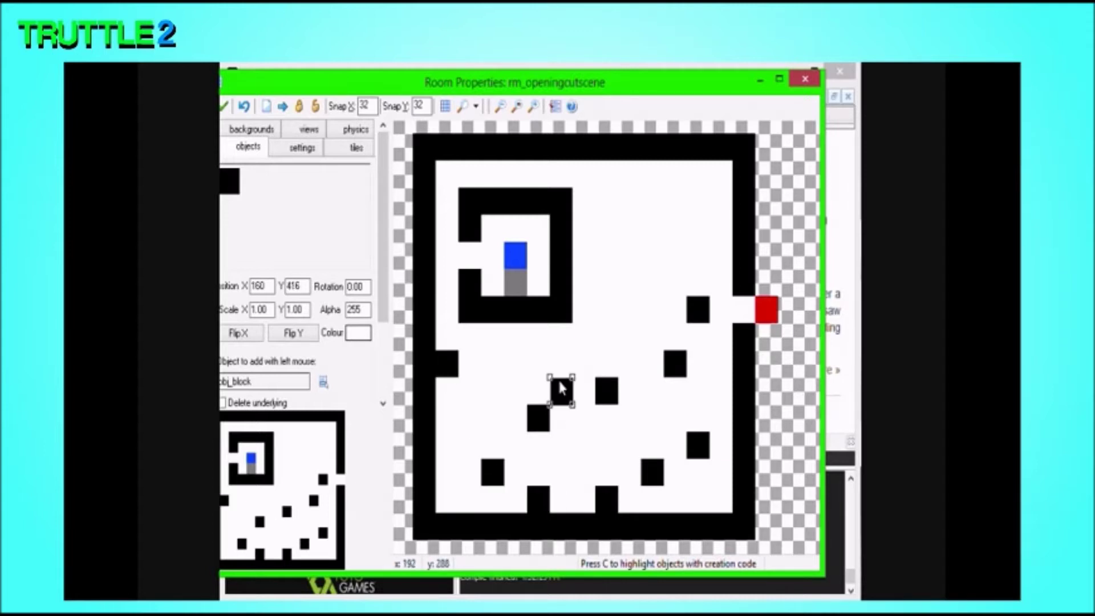
{"action": "left_click", "coordinate": [607, 310]}
{"action": "left_click", "coordinate": [630, 310]}
{"action": "left_click", "coordinate": [653, 255]}
{"action": "left_click_drag", "start_coordinate": [666, 251], "coordinate": [665, 228]}
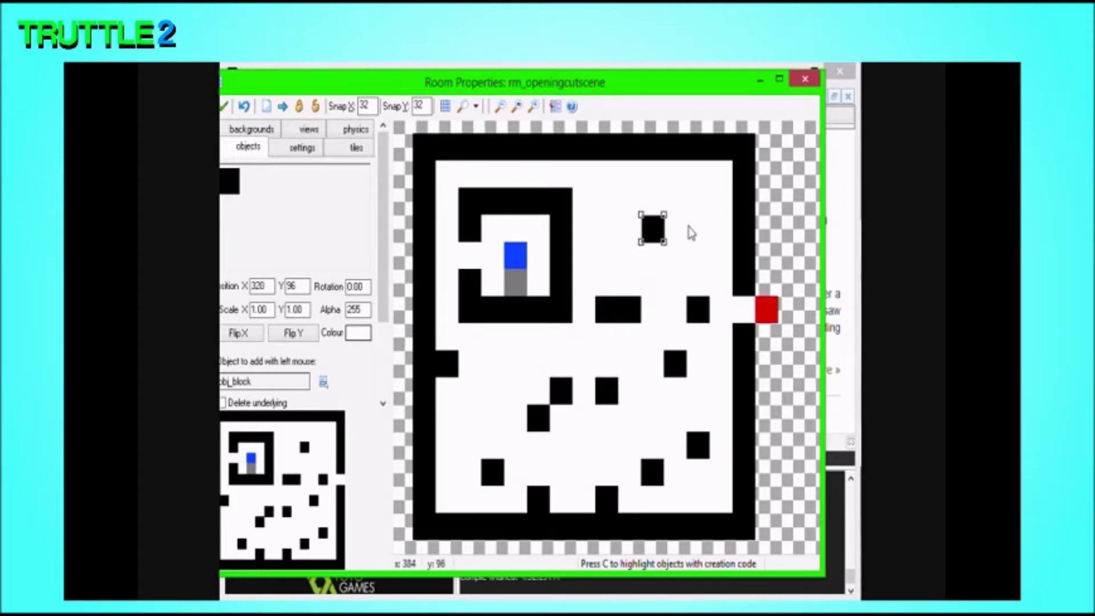
{"action": "left_click", "coordinate": [695, 231]}
{"action": "left_click", "coordinate": [627, 177]}
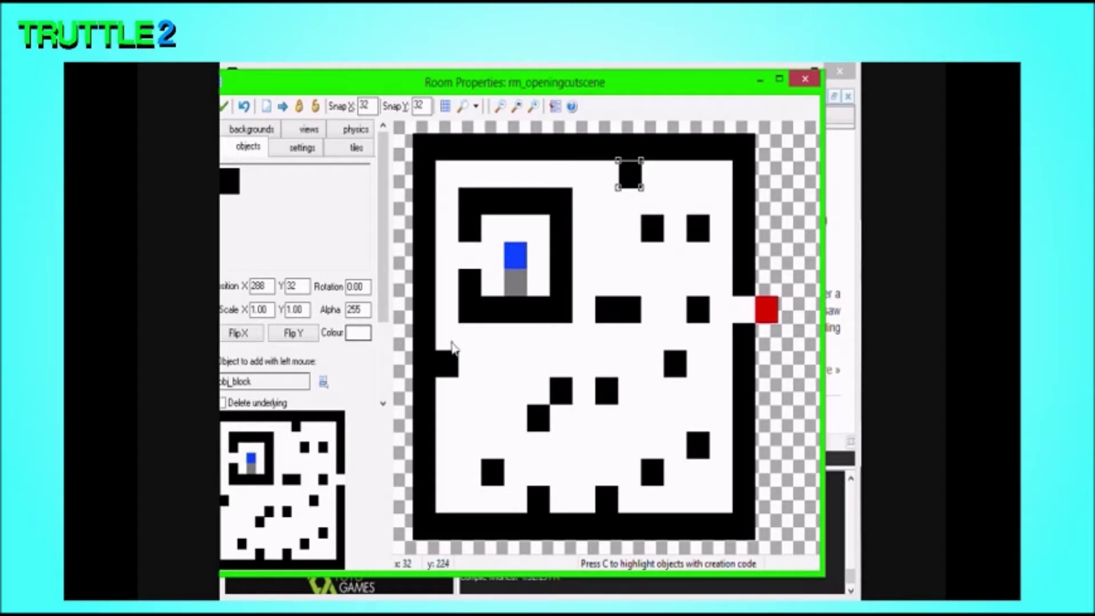
{"action": "left_click", "coordinate": [224, 107]}
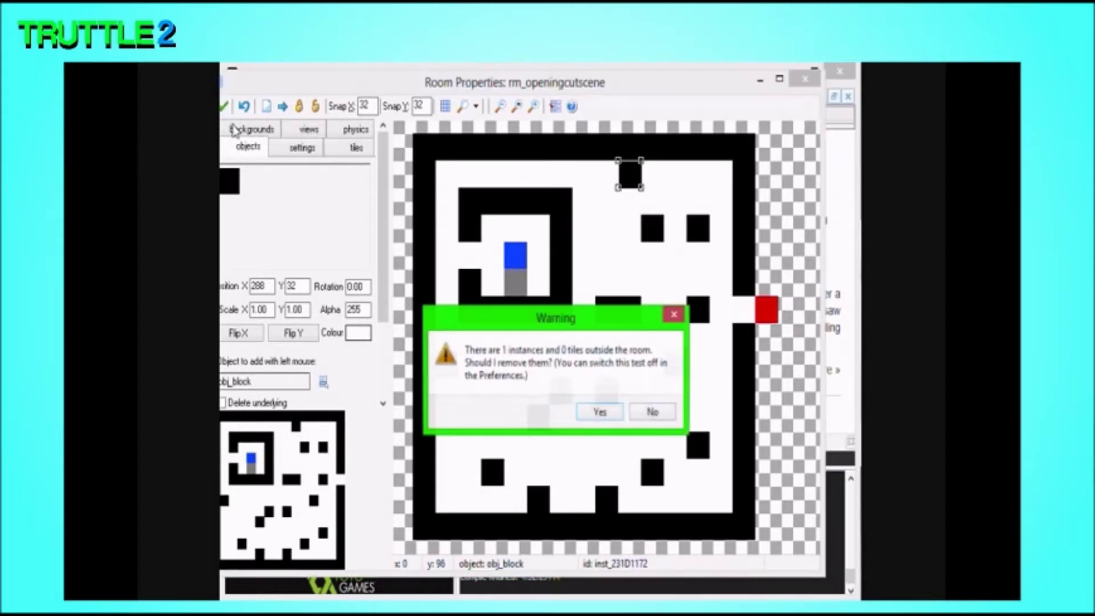
{"action": "left_click", "coordinate": [654, 412]}
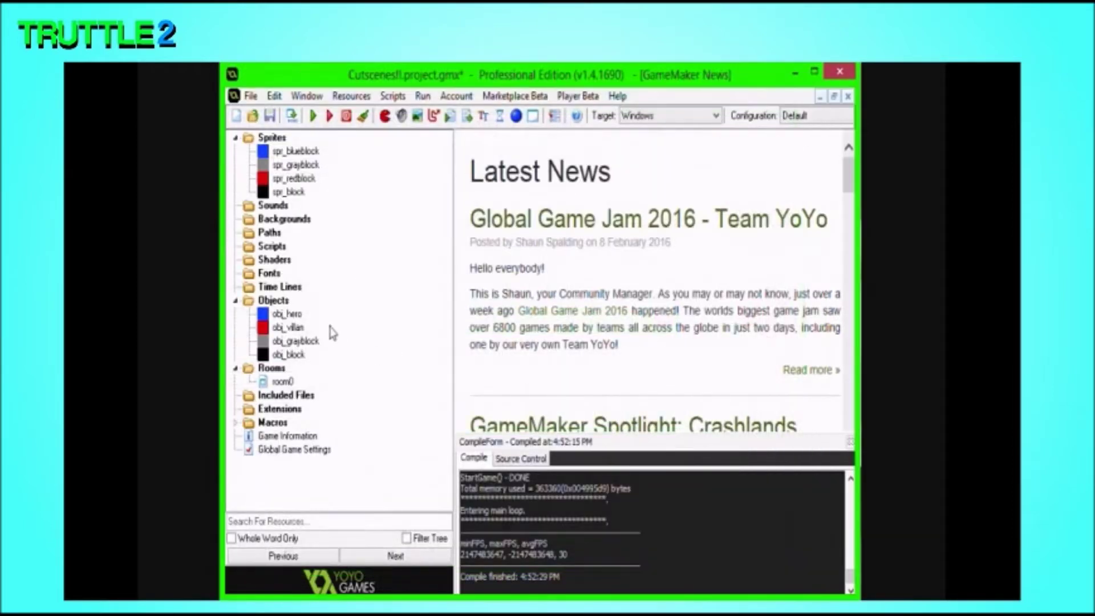
- Save the project and create a path over rm_openingcutscene with the grid hidden
{"action": "left_click", "coordinate": [270, 116]}
{"action": "right_click", "coordinate": [268, 232]}
{"action": "left_click", "coordinate": [268, 238]}
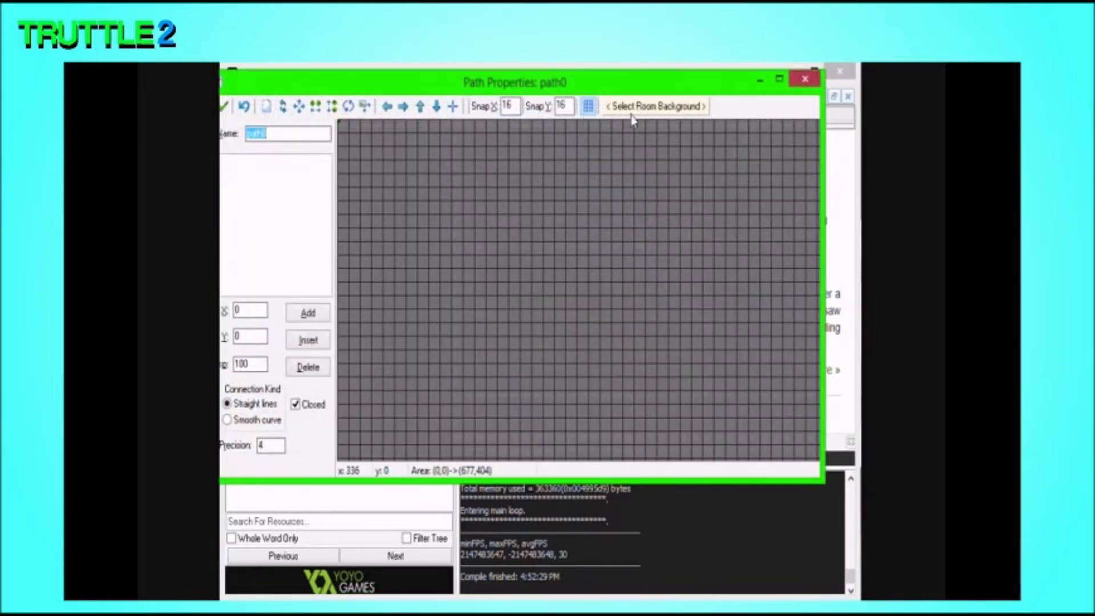
{"action": "left_click", "coordinate": [656, 106]}
{"action": "left_click", "coordinate": [689, 140]}
{"action": "left_click", "coordinate": [590, 106]}
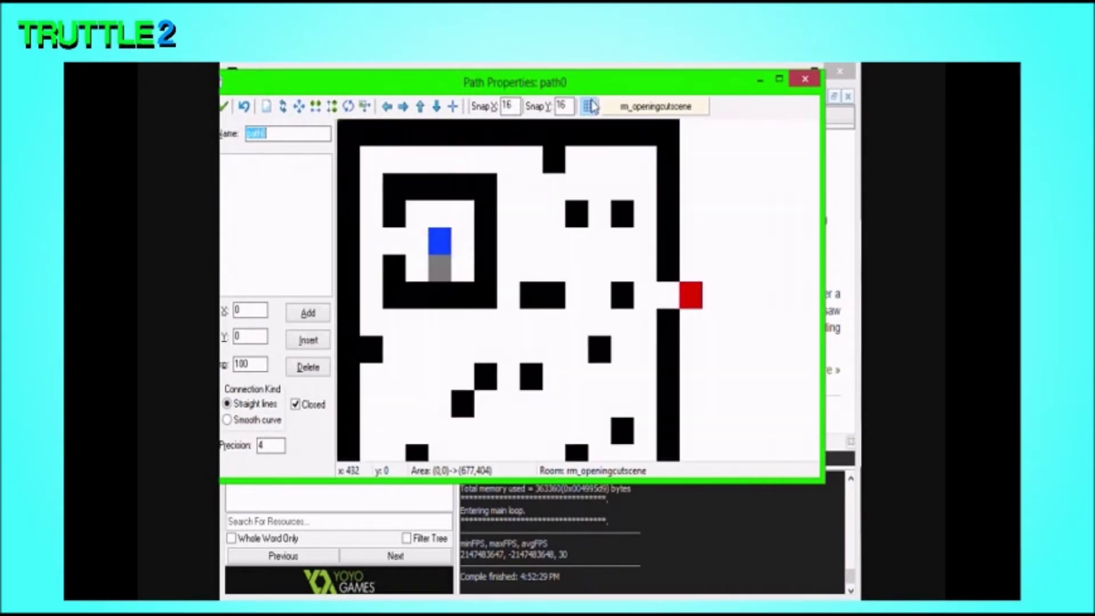
- Plot an open path starting at the red villain square and winding left and down
{"action": "left_click", "coordinate": [691, 295]}
{"action": "left_click_drag", "start_coordinate": [657, 295], "coordinate": [646, 295]}
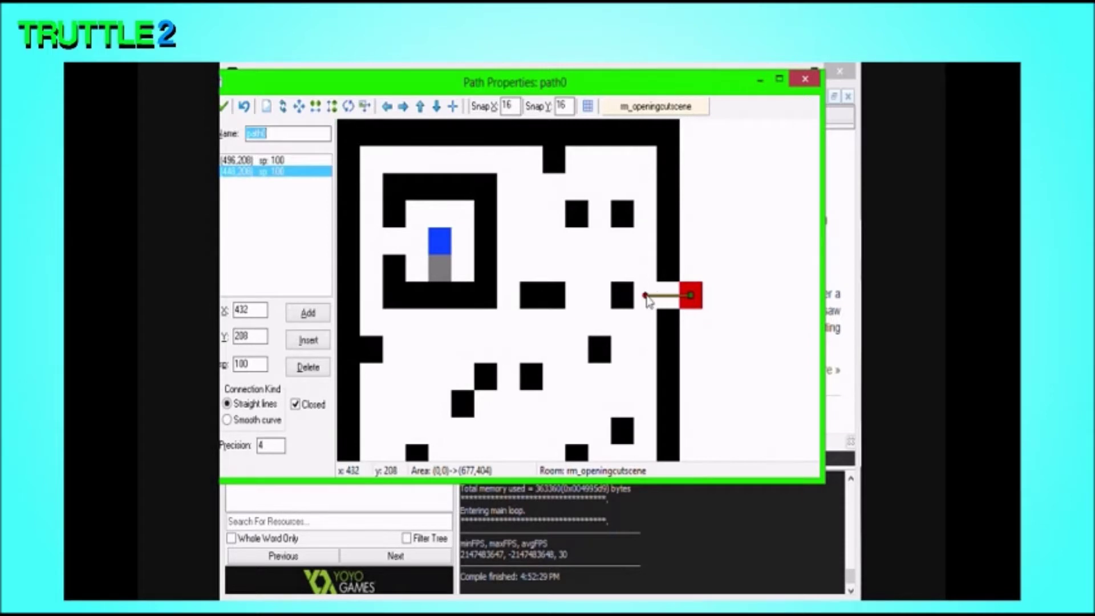
{"action": "left_click", "coordinate": [645, 322]}
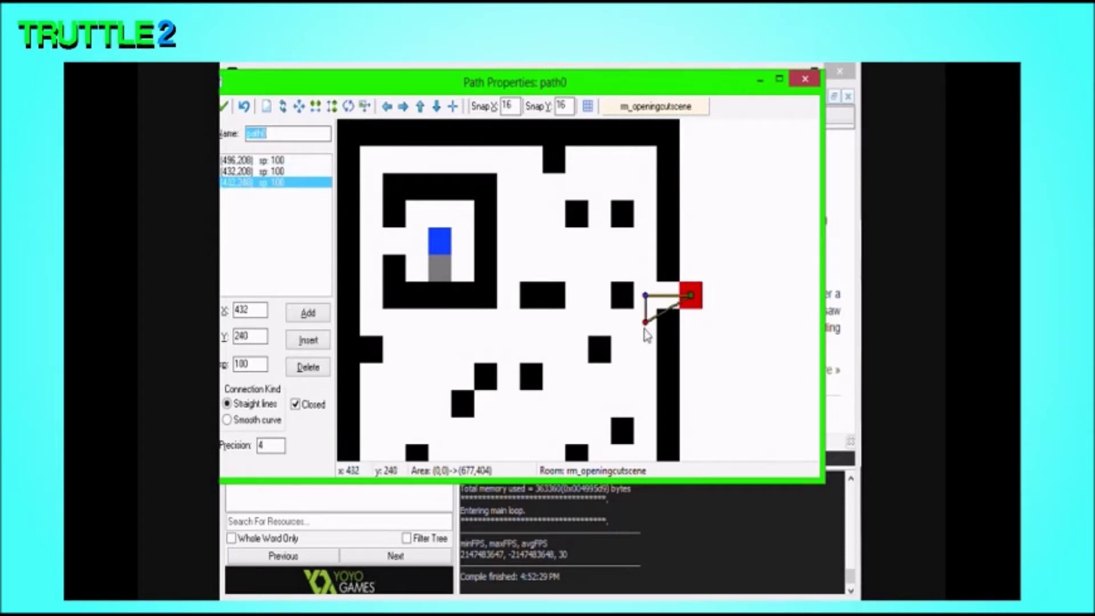
{"action": "left_click", "coordinate": [296, 404]}
{"action": "left_click", "coordinate": [598, 323]}
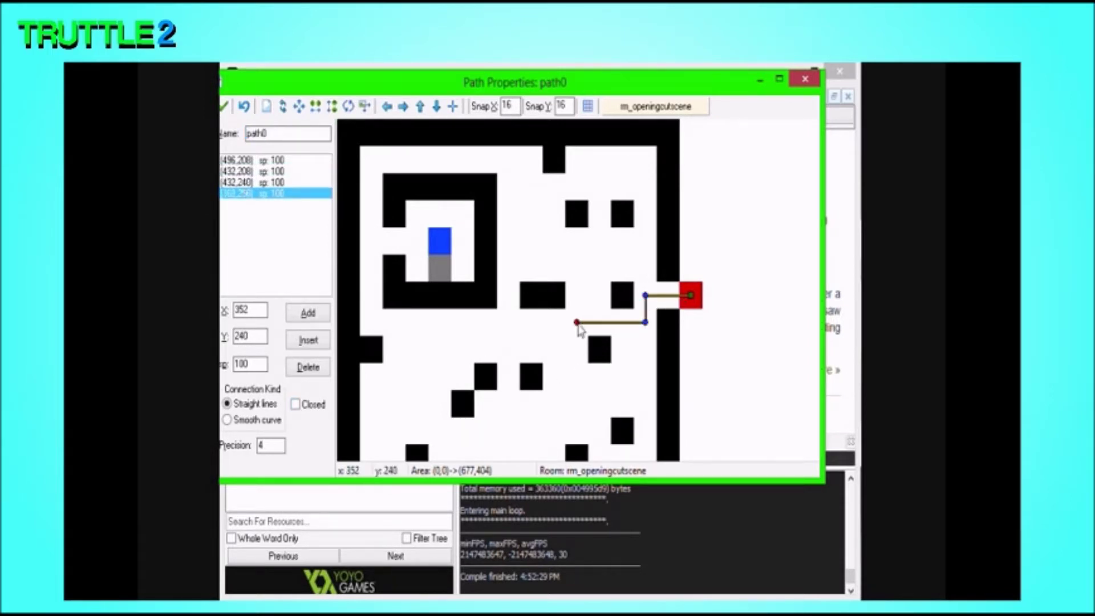
{"action": "left_click_drag", "start_coordinate": [578, 331], "coordinate": [625, 326]}
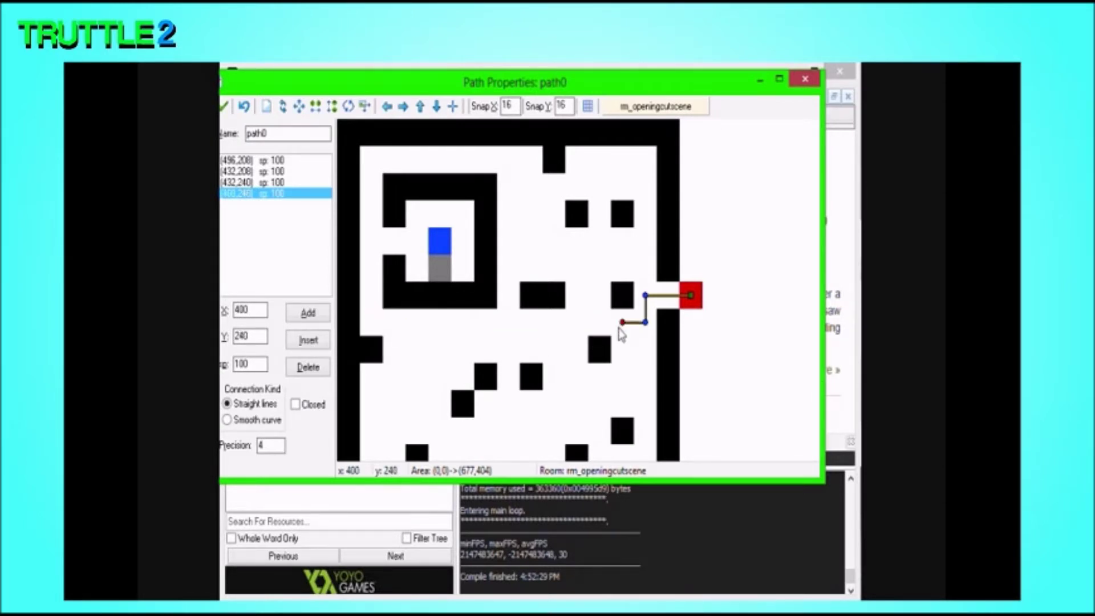
{"action": "left_click_drag", "start_coordinate": [621, 348], "coordinate": [418, 269]}
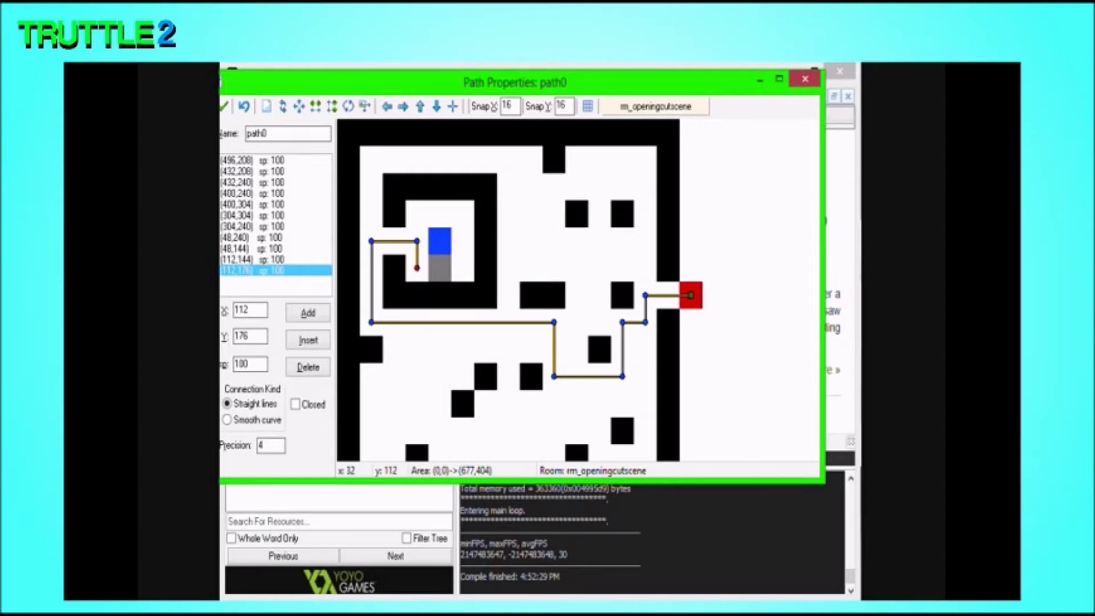
- Create a second path, path1, over rm_openingcutscene with the grid hidden
{"action": "left_click", "coordinate": [222, 108]}
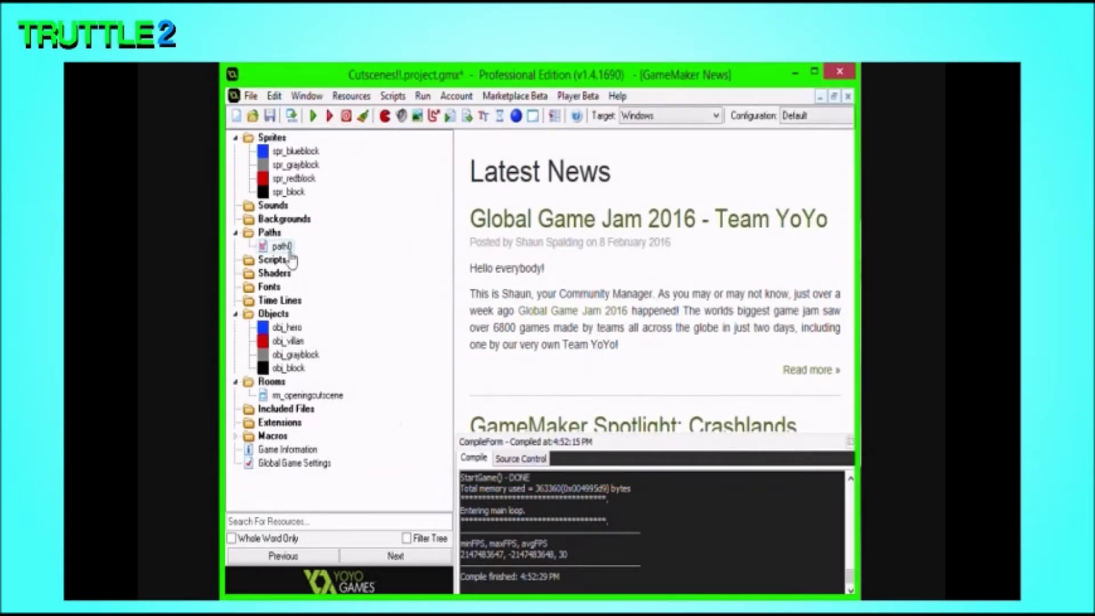
{"action": "right_click", "coordinate": [282, 246]}
{"action": "left_click", "coordinate": [285, 264]}
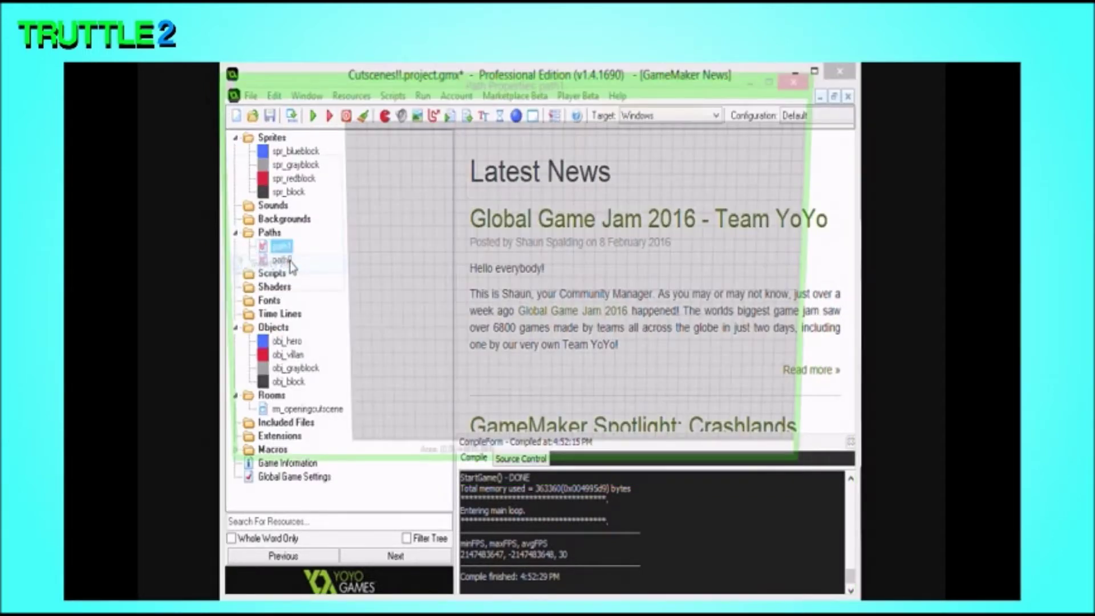
{"action": "left_click", "coordinate": [638, 111]}
{"action": "left_click", "coordinate": [657, 140]}
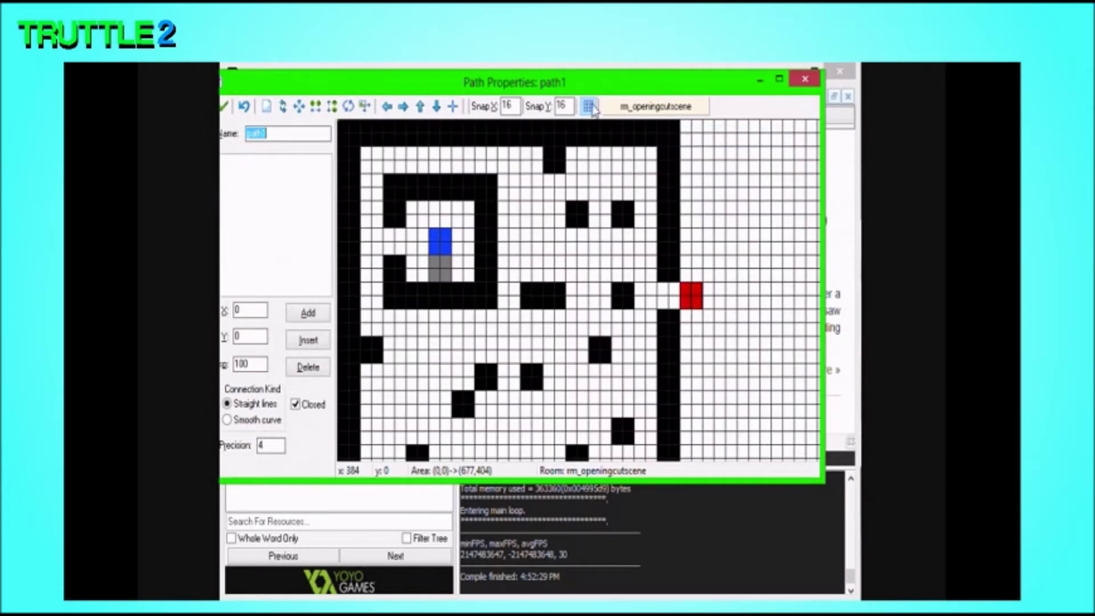
{"action": "left_click", "coordinate": [588, 106]}
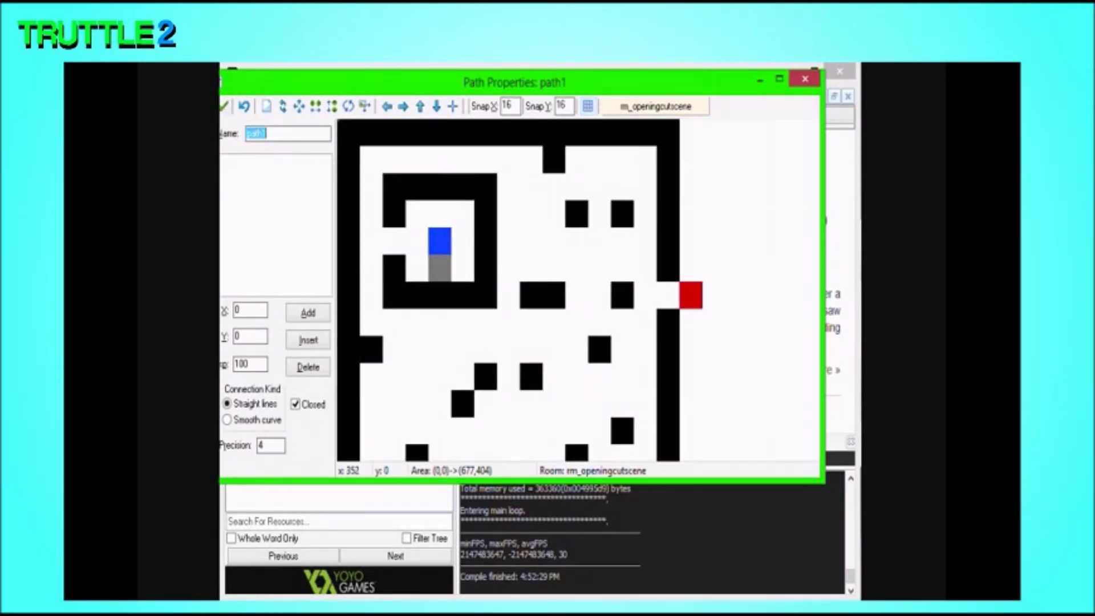
{"action": "left_click", "coordinate": [223, 107]}
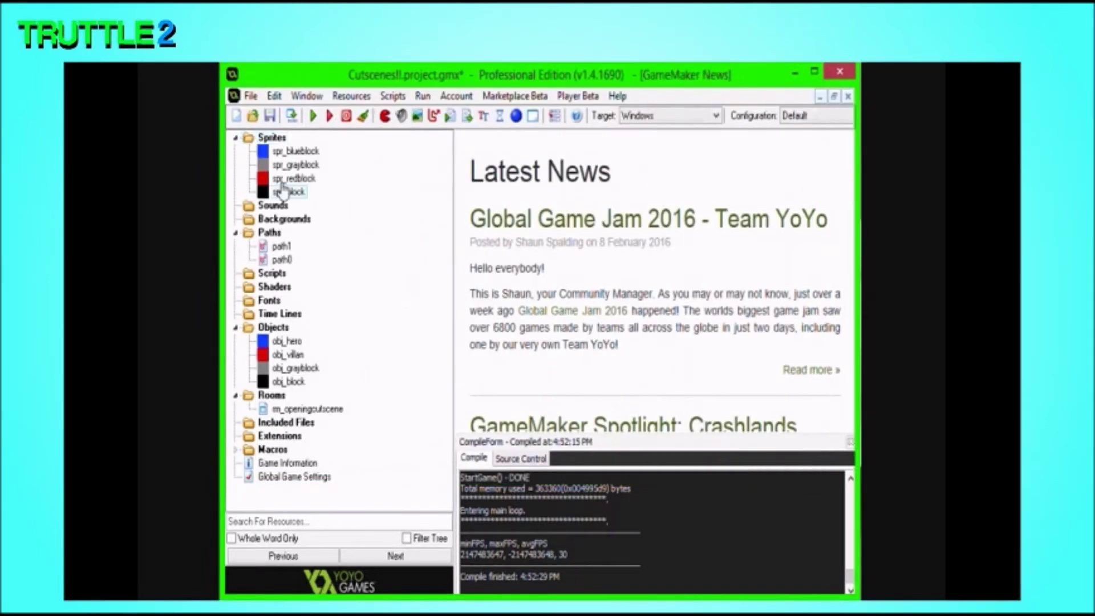
- Rename path0 to pth_red_journeyto and path1 to pth_red_journeyback
{"action": "double_click", "coordinate": [282, 260]}
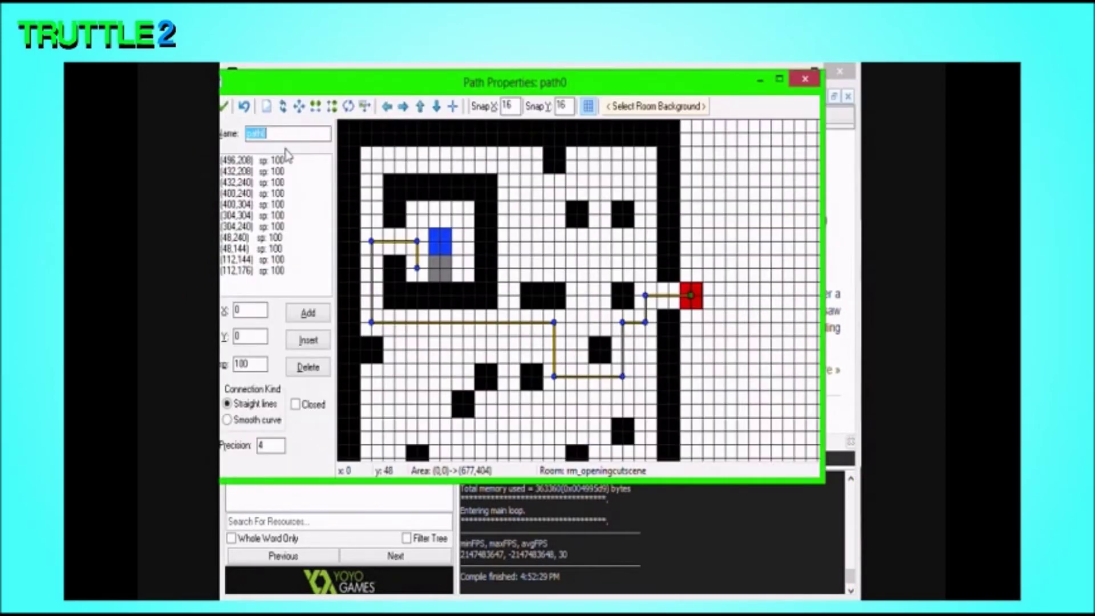
{"action": "type", "text": "pth"}
{"action": "left_click_drag", "start_coordinate": [374, 84], "coordinate": [428, 161]}
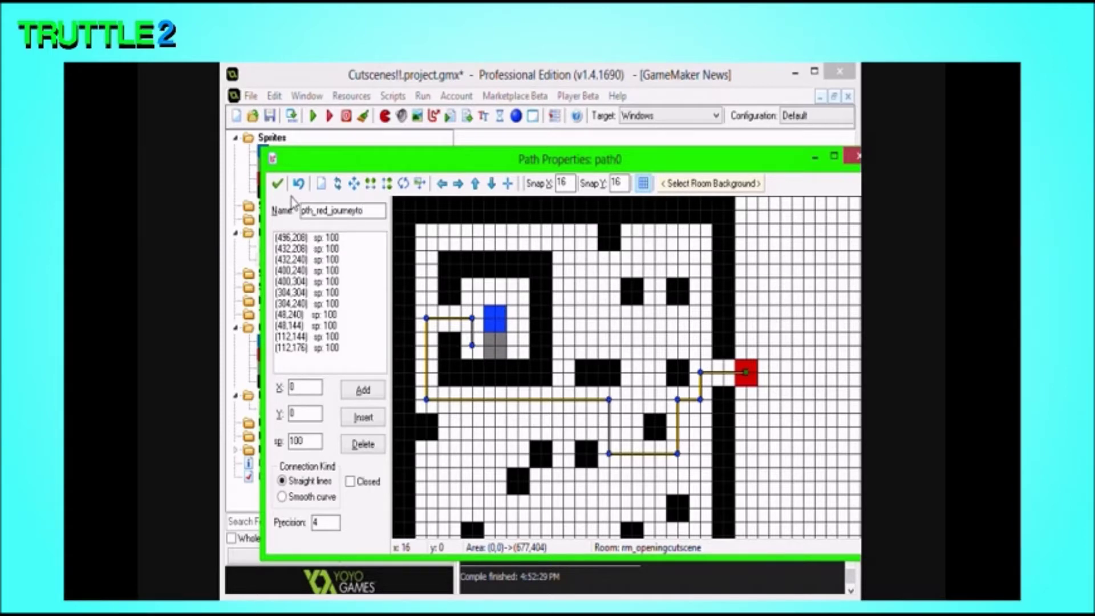
{"action": "left_click", "coordinate": [277, 183]}
{"action": "double_click", "coordinate": [281, 246]}
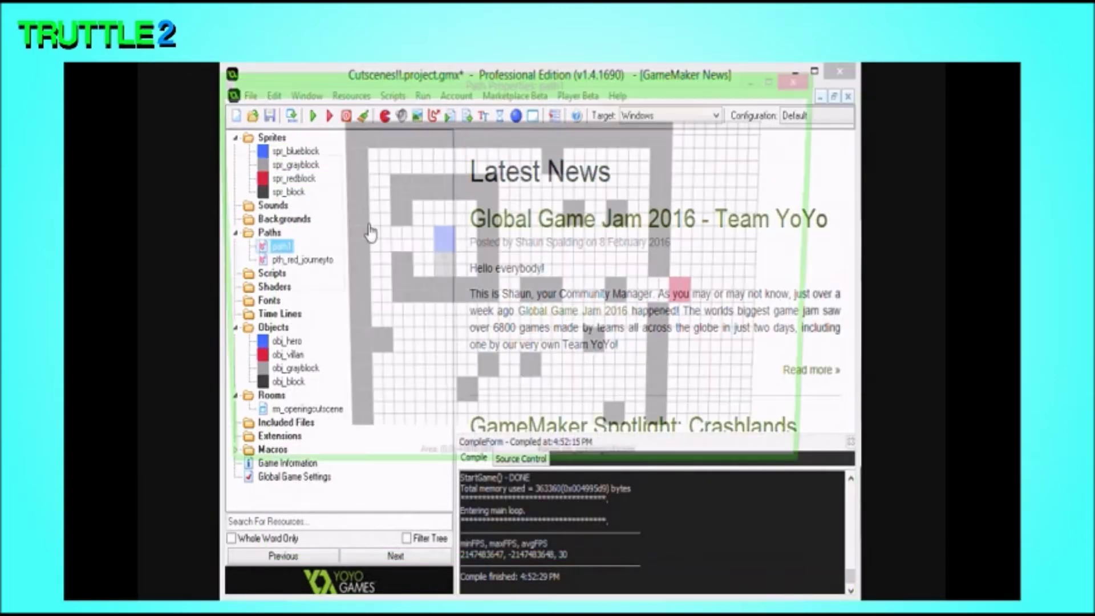
{"action": "type", "text": "pth_red_journeyback"}
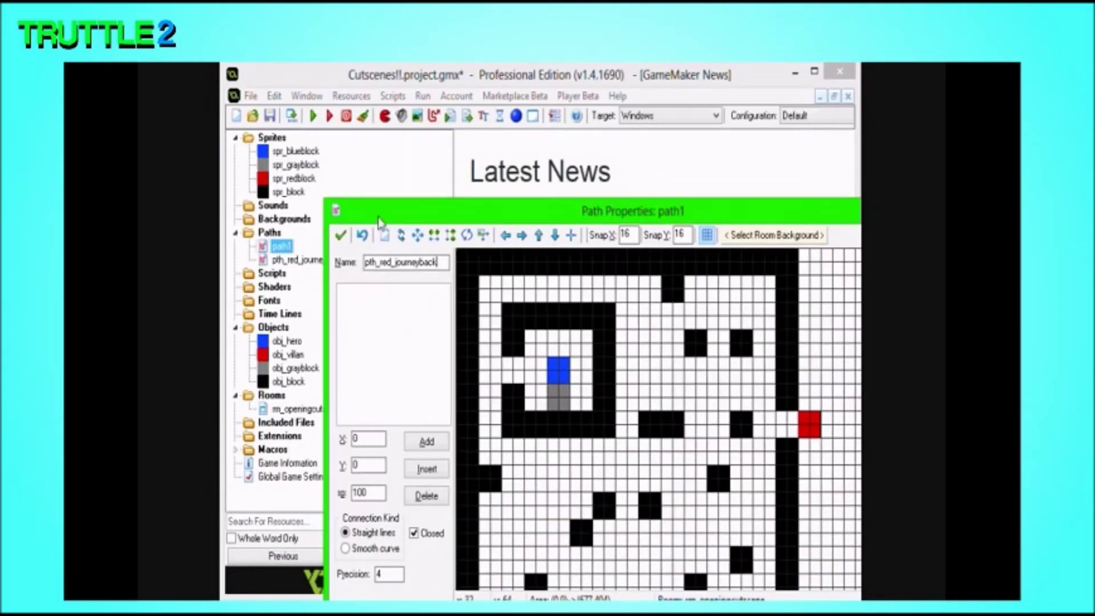
- Start the open return path beside the blue block and route it down to (80,368)
{"action": "left_click", "coordinate": [483, 362]}
{"action": "left_click", "coordinate": [483, 335]}
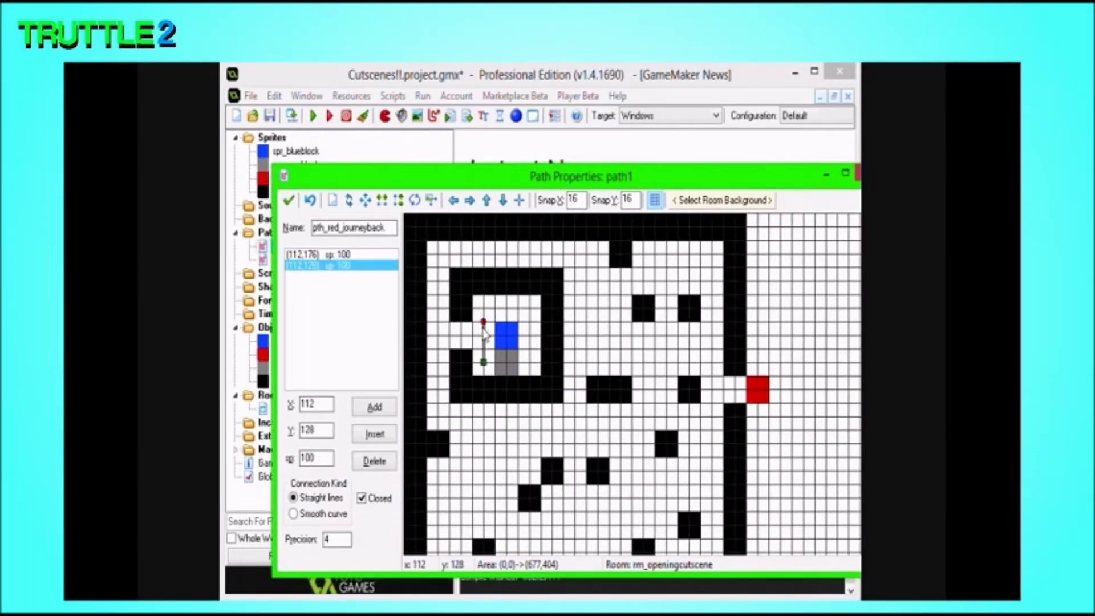
{"action": "left_click", "coordinate": [362, 498]}
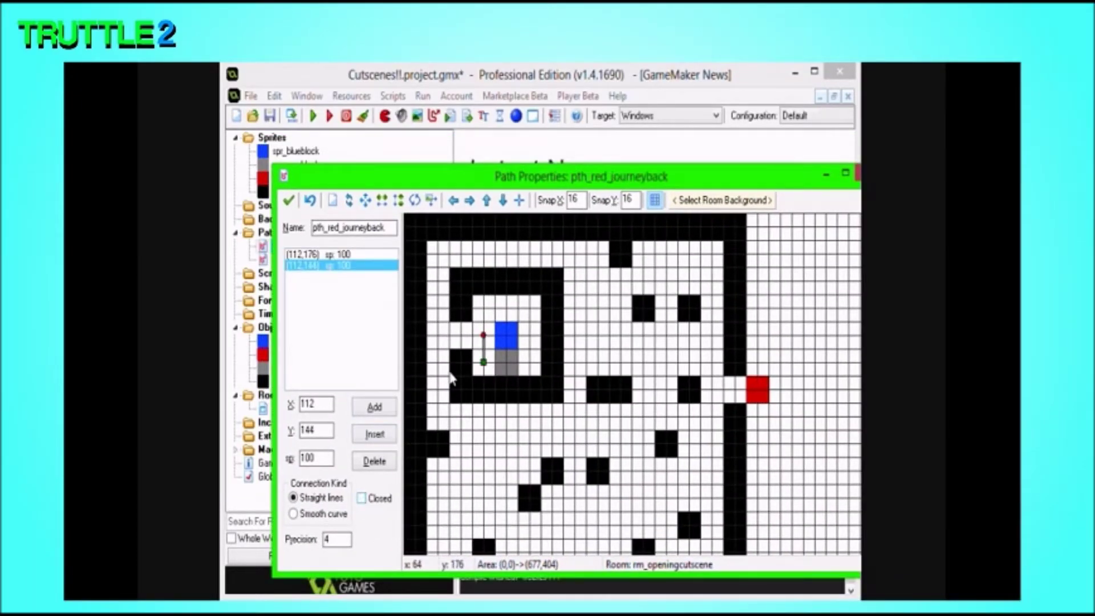
{"action": "left_click", "coordinate": [438, 335]}
{"action": "left_click", "coordinate": [437, 449]}
{"action": "left_click_drag", "start_coordinate": [436, 449], "coordinate": [438, 416]}
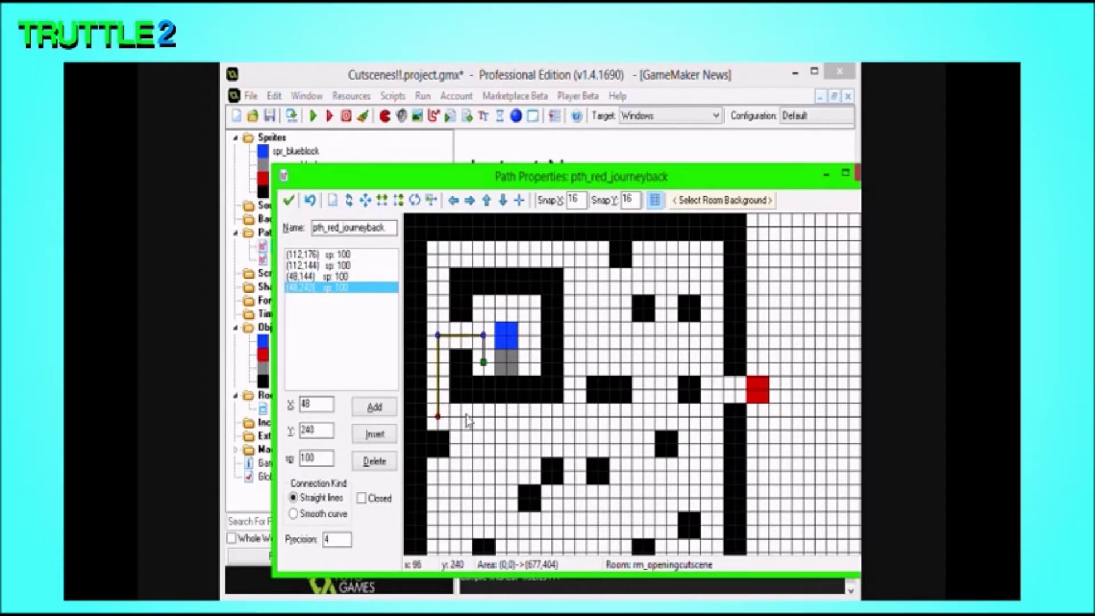
{"action": "left_click", "coordinate": [461, 417]}
{"action": "left_click", "coordinate": [461, 512]}
{"action": "mouse_move", "coordinate": [466, 516]}
{"action": "left_mouse_down"}
{"action": "mouse_move", "coordinate": [464, 535]}
{"action": "mouse_move", "coordinate": [476, 539]}
{"action": "mouse_move", "coordinate": [462, 525]}
{"action": "left_mouse_up"}
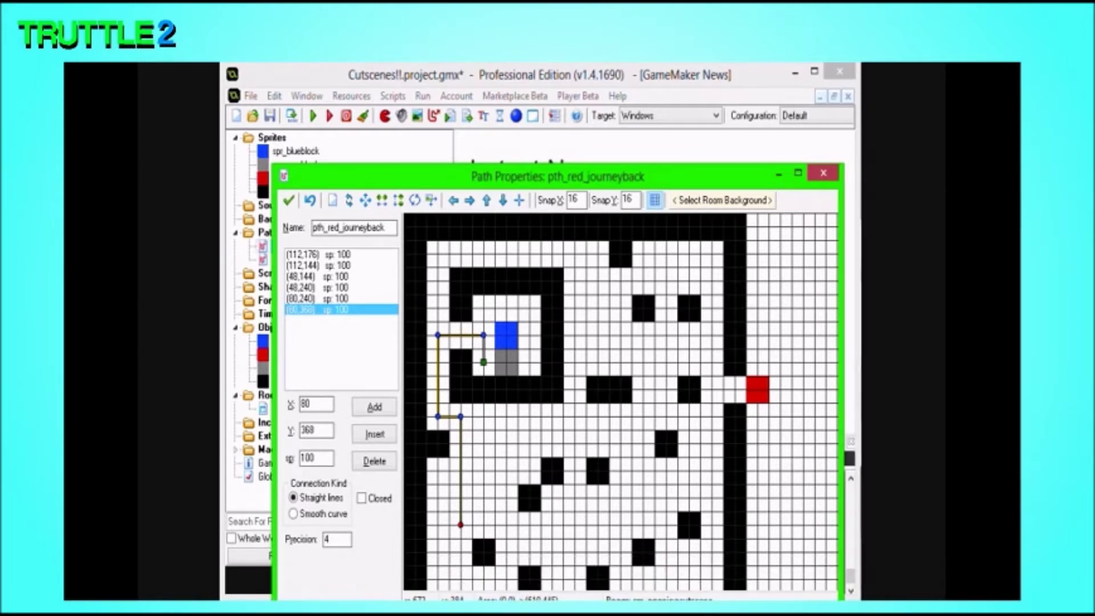
- Continue the path via (144,400) and (240,240) to the final point (496,208), then save it
{"action": "left_click", "coordinate": [463, 580]}
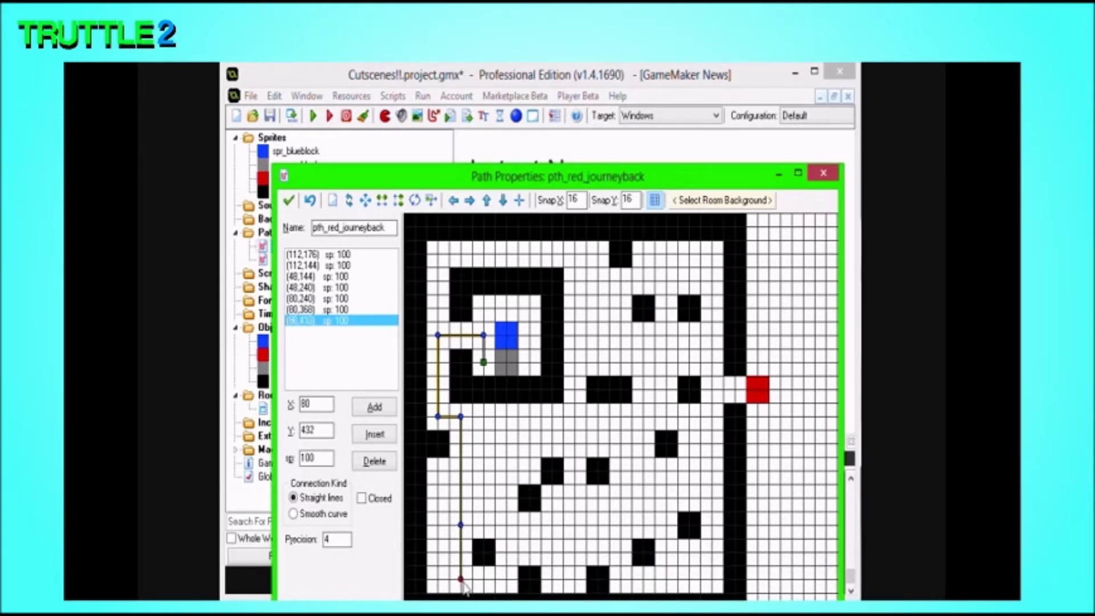
{"action": "left_click", "coordinate": [507, 579]}
{"action": "left_click", "coordinate": [506, 552]}
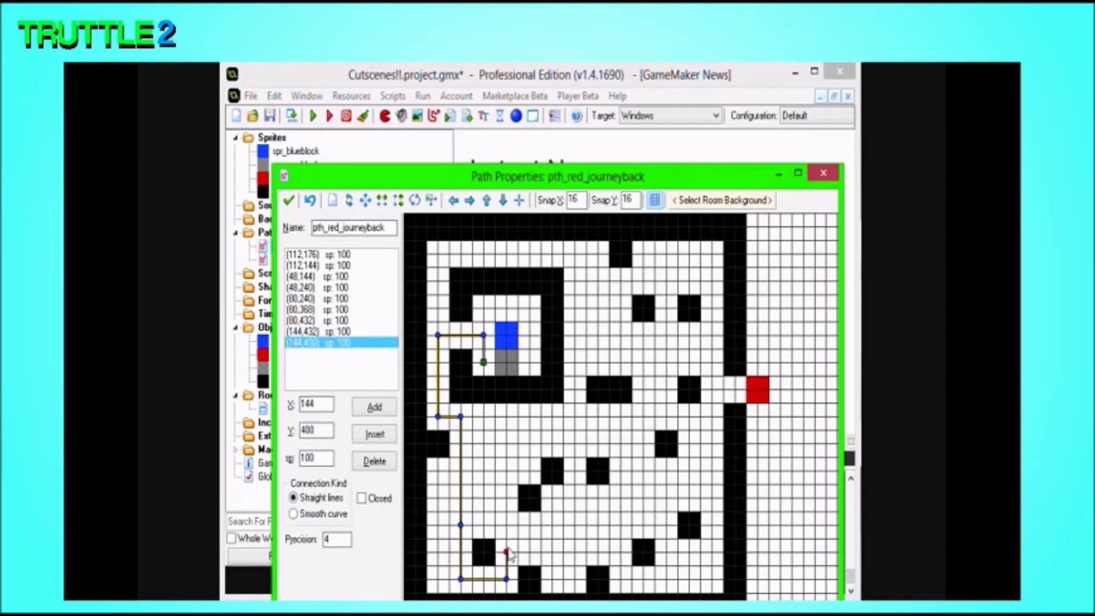
{"action": "left_click", "coordinate": [552, 552]}
{"action": "left_click", "coordinate": [552, 498]}
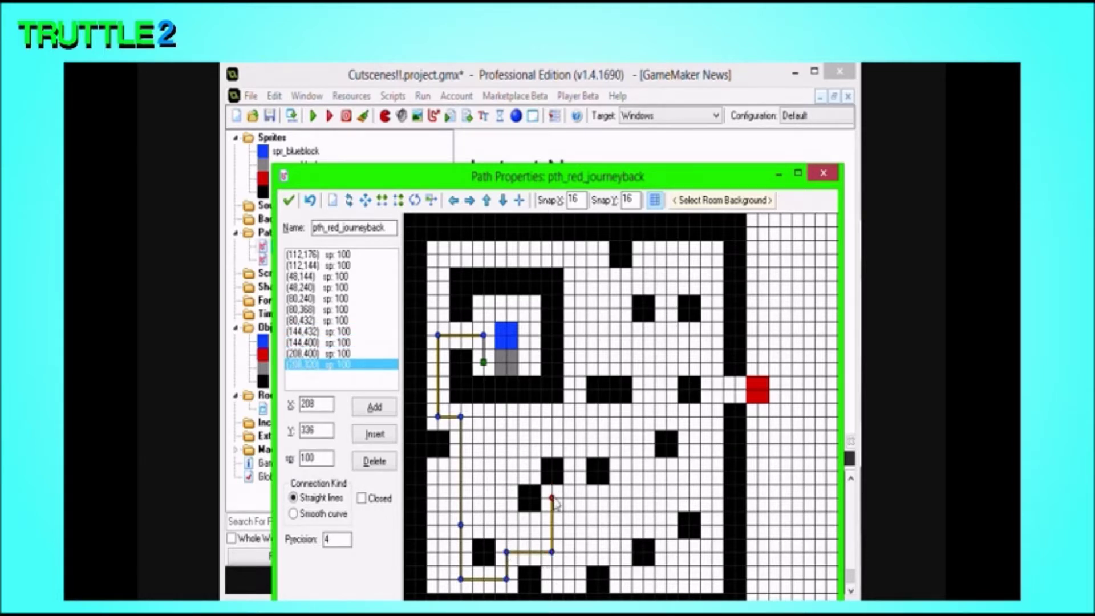
{"action": "left_click", "coordinate": [575, 498]}
{"action": "left_click", "coordinate": [575, 430]}
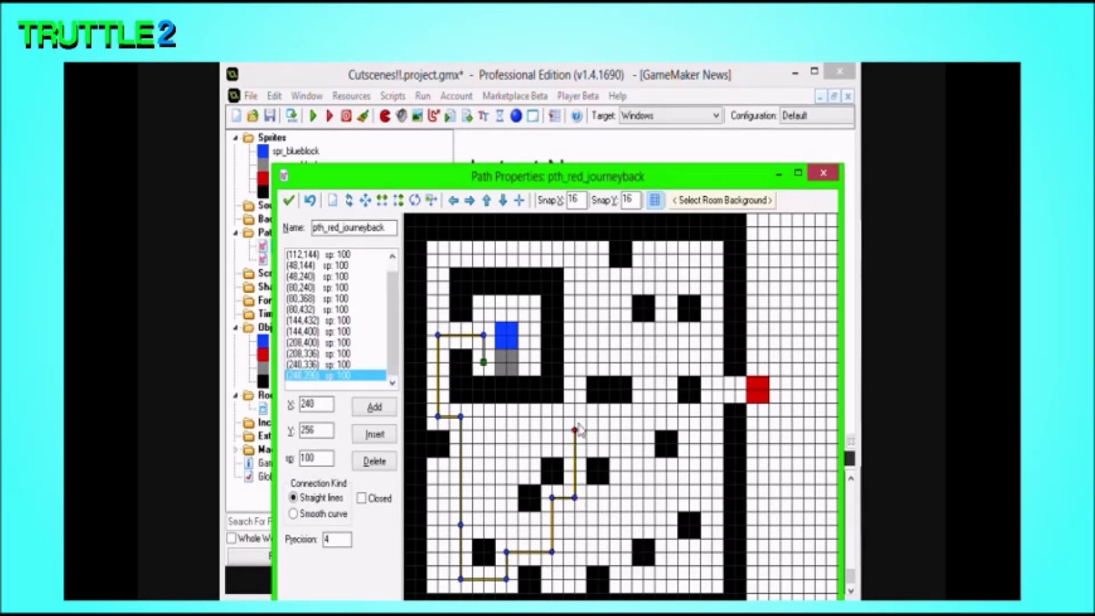
{"action": "left_click_drag", "start_coordinate": [576, 430], "coordinate": [576, 417]}
{"action": "left_click_drag", "start_coordinate": [677, 417], "coordinate": [787, 394]}
{"action": "left_click", "coordinate": [712, 390]}
{"action": "left_click", "coordinate": [757, 389]}
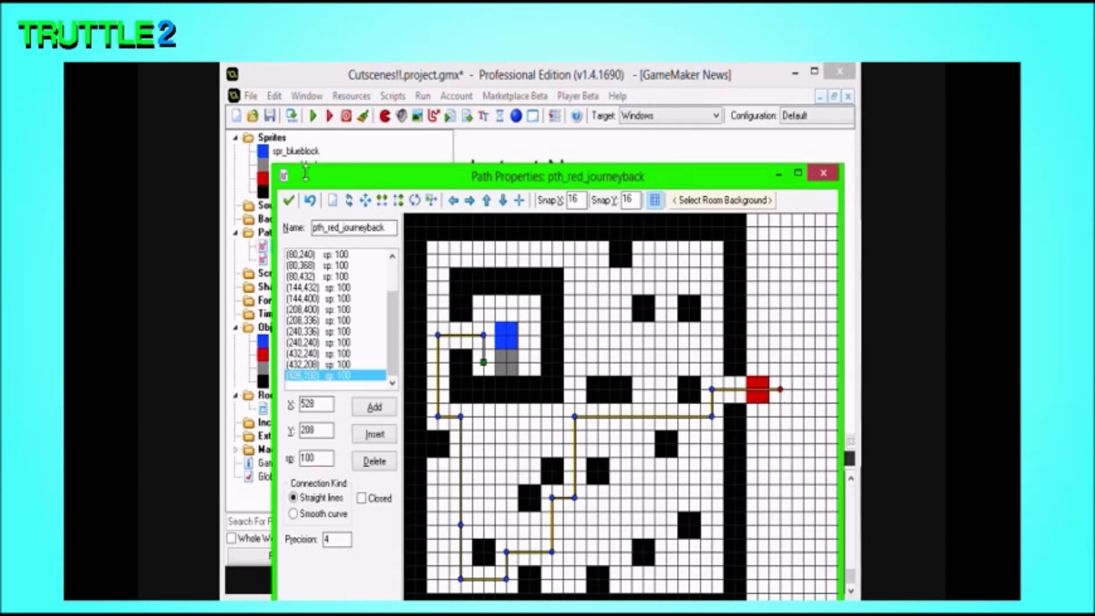
{"action": "left_click", "coordinate": [290, 200]}
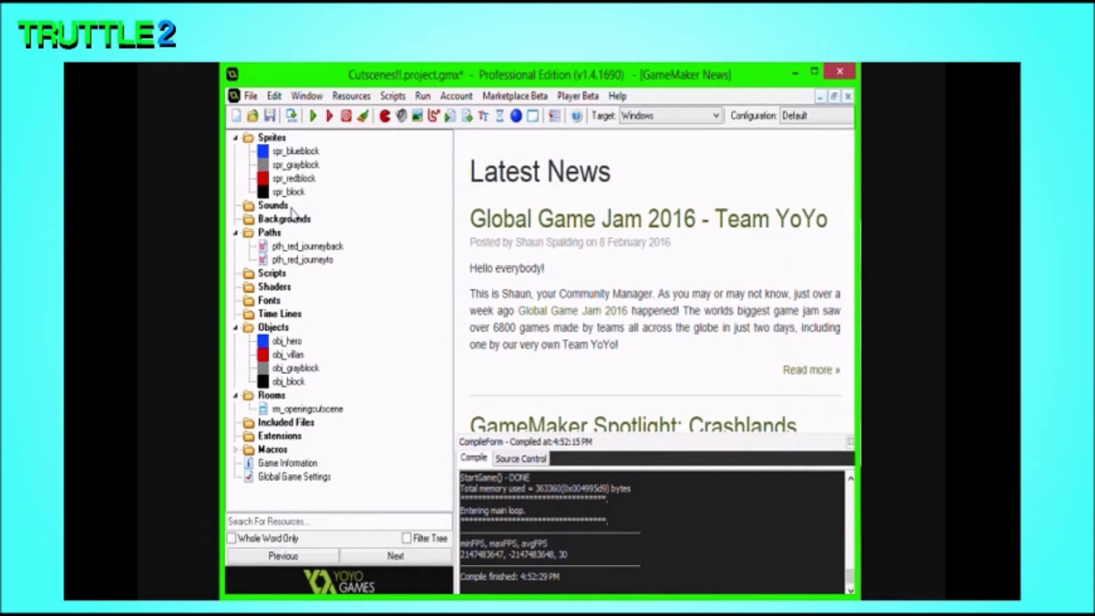
- Duplicate the red path as pth_gray_journeyback
{"action": "right_click", "coordinate": [313, 262]}
{"action": "left_click", "coordinate": [334, 288]}
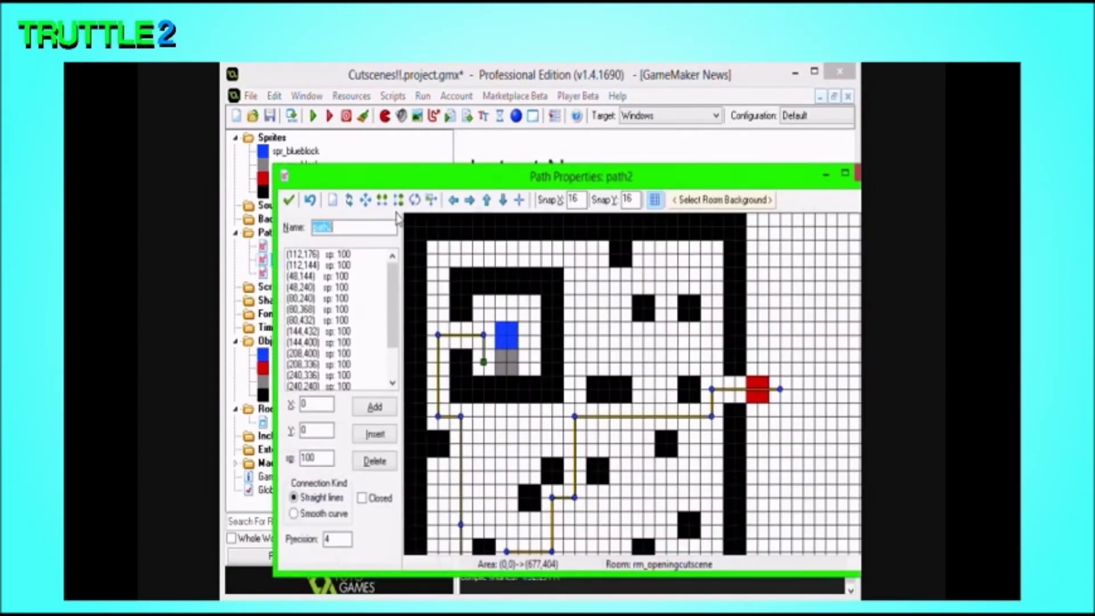
{"action": "type", "text": "p"}
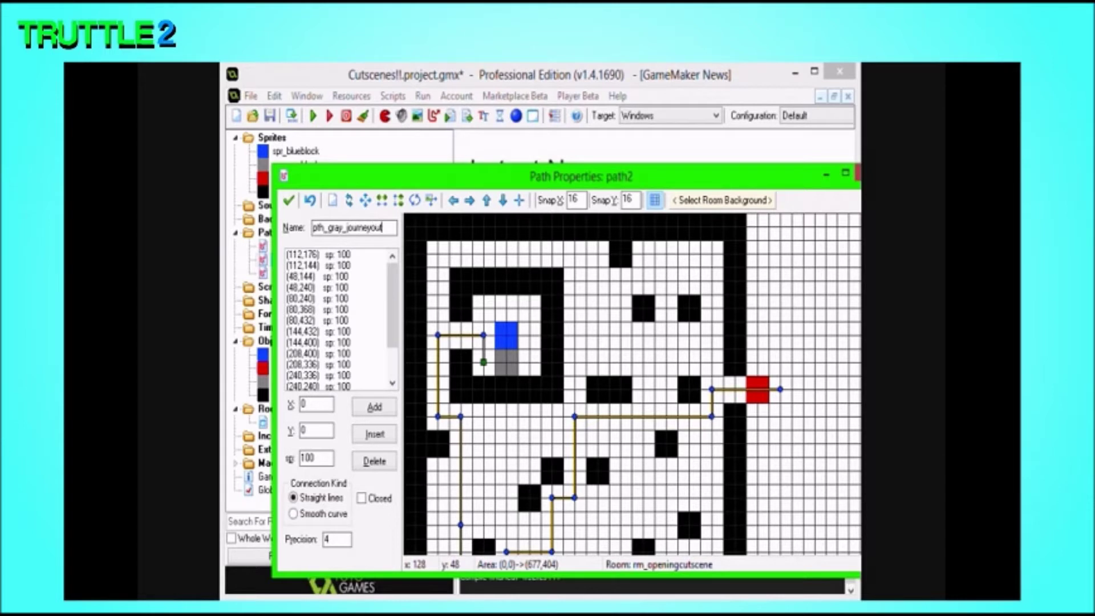
{"action": "key", "text": "BackSpace"}
{"action": "key", "text": "BackSpace"}
{"action": "key", "text": "BackSpace"}
{"action": "type", "text": "back"}
- Insert a duplicate of point (112,144), move the first point to (144,176), and save
{"action": "left_click", "coordinate": [343, 266]}
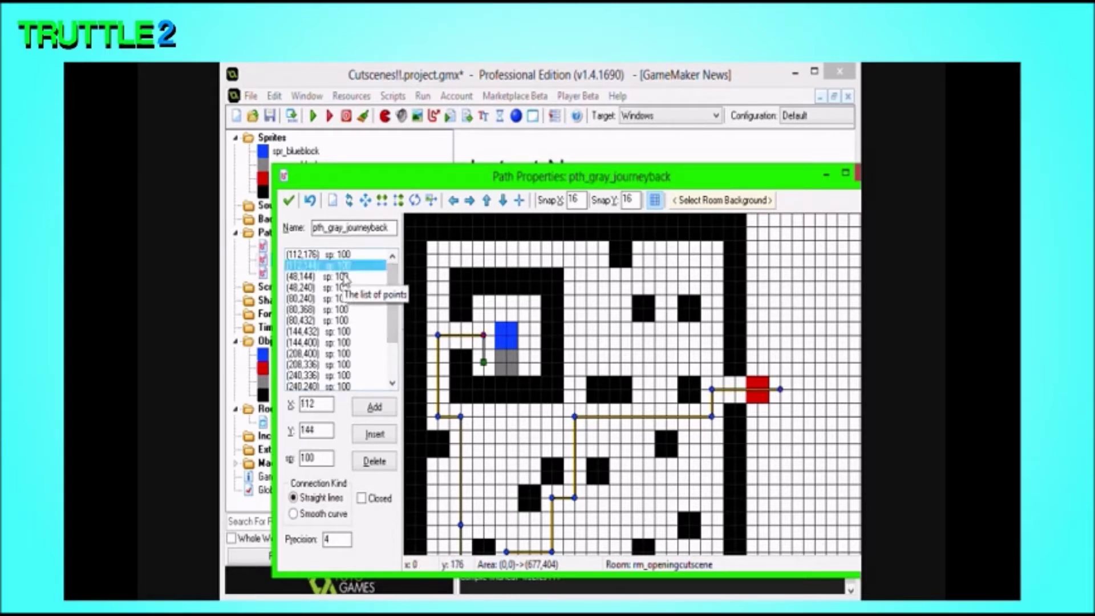
{"action": "left_click", "coordinate": [374, 434]}
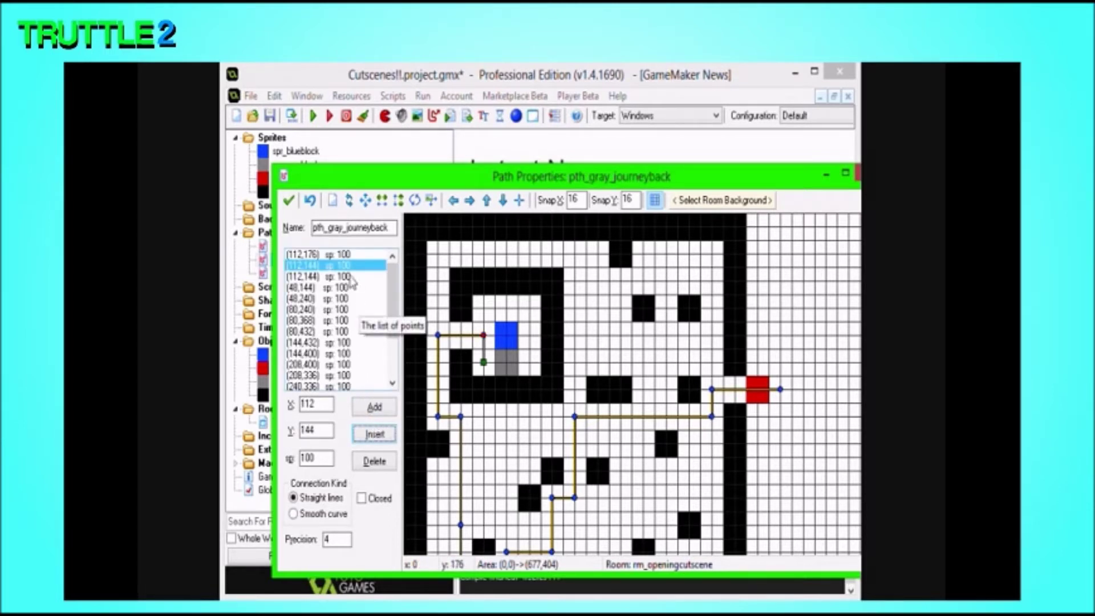
{"action": "mouse_move", "coordinate": [484, 363]}
{"action": "left_mouse_down"}
{"action": "mouse_move", "coordinate": [510, 369]}
{"action": "mouse_move", "coordinate": [484, 343]}
{"action": "mouse_move", "coordinate": [487, 371]}
{"action": "left_mouse_up"}
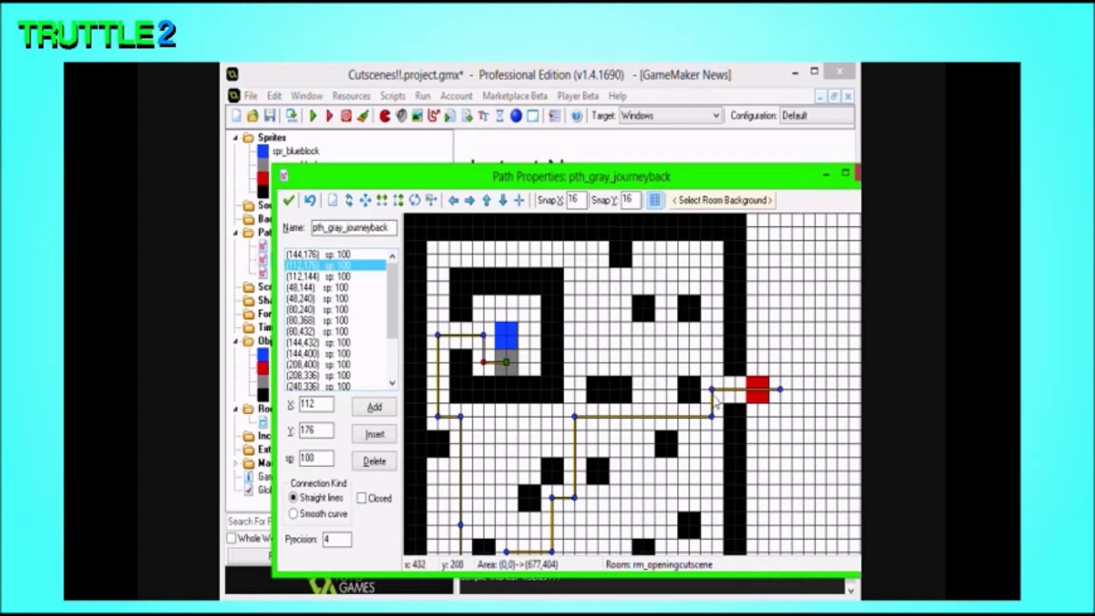
{"action": "left_click", "coordinate": [289, 200]}
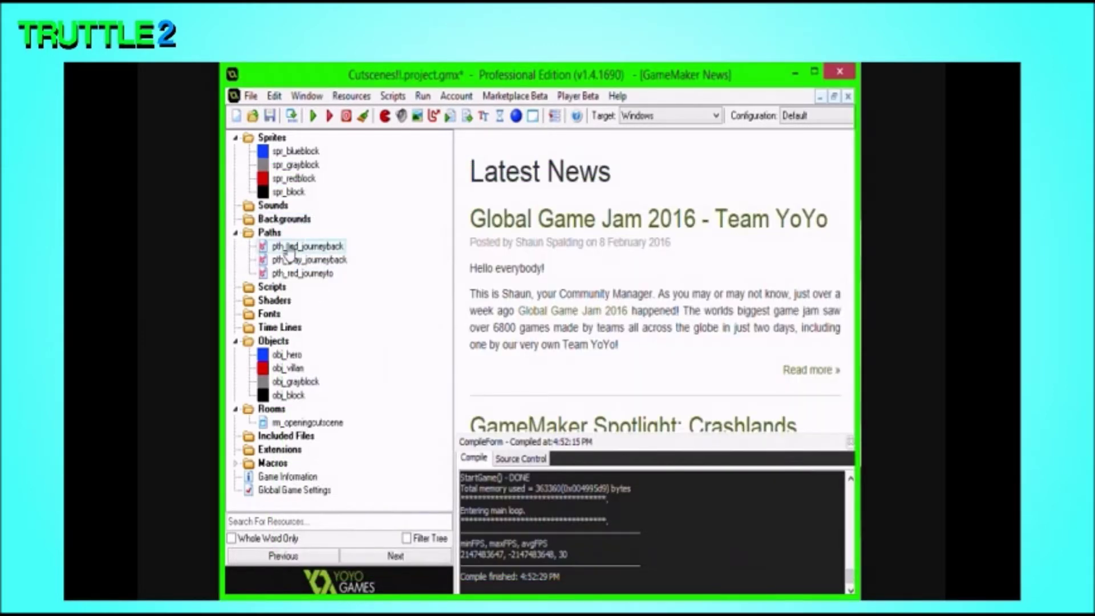
{"action": "right_click", "coordinate": [269, 232]}
- Create a path named pth_blue_startquest over the rm_openingcutscene background
{"action": "left_click", "coordinate": [250, 238]}
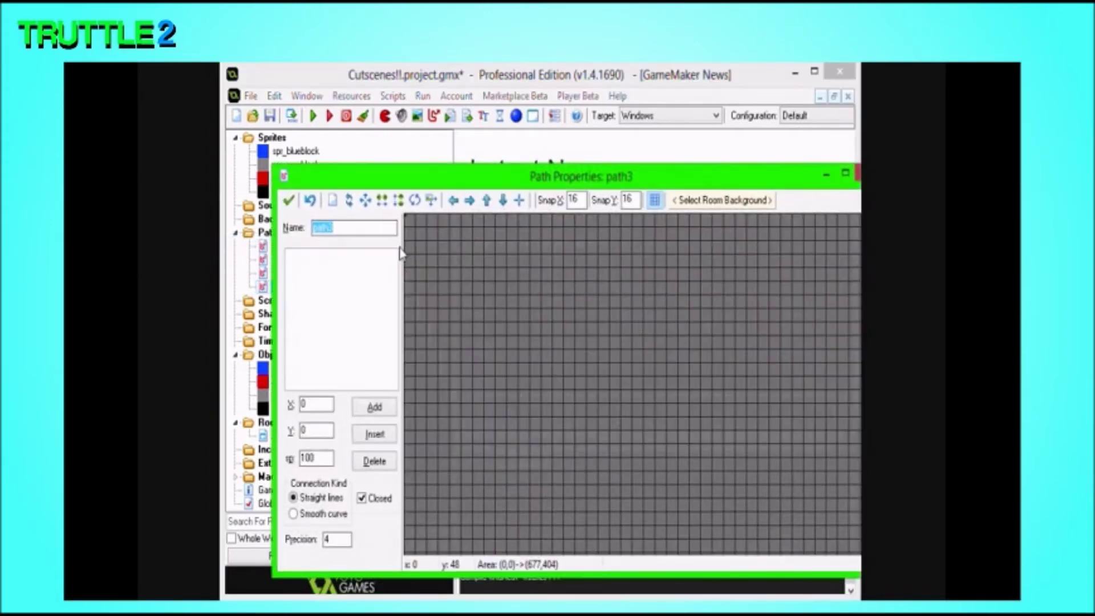
{"action": "type", "text": "pt"}
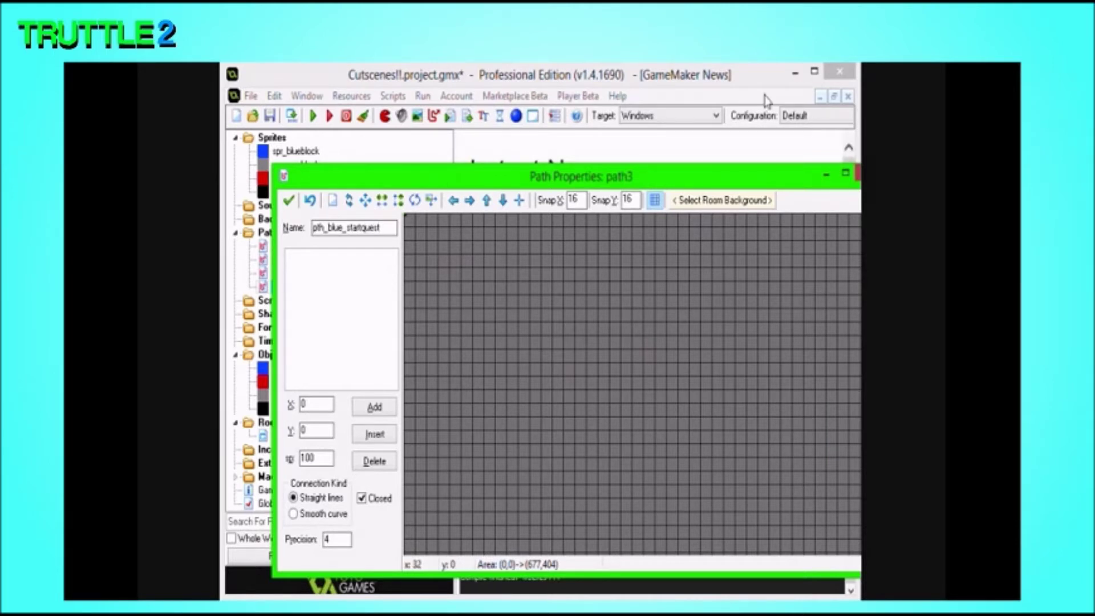
{"action": "left_click", "coordinate": [730, 200]}
{"action": "left_click", "coordinate": [760, 233]}
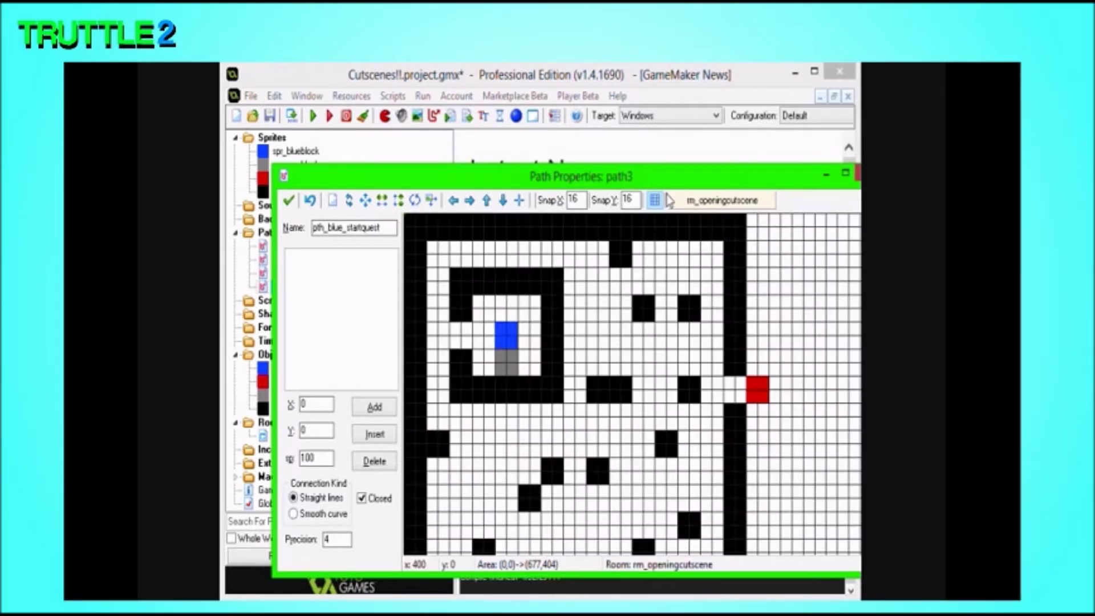
- Plot an open path from (144,144) through (48,240) to (496,208) and save it
{"action": "left_click", "coordinate": [510, 344]}
{"action": "left_click_drag", "start_coordinate": [437, 321], "coordinate": [437, 335]}
{"action": "left_click", "coordinate": [437, 417]}
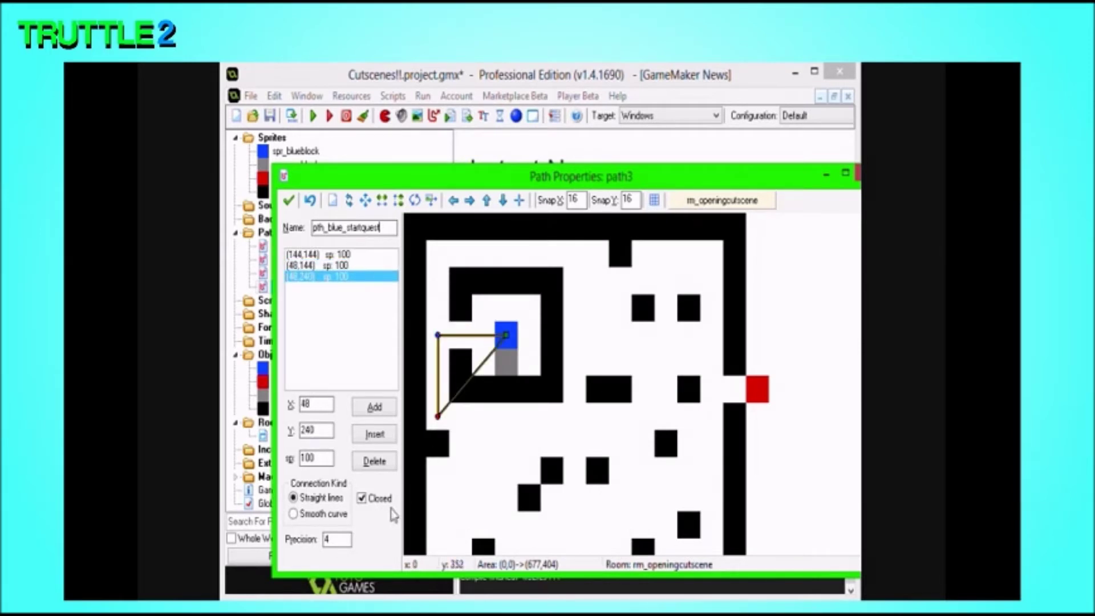
{"action": "left_click", "coordinate": [361, 497]}
{"action": "left_click_drag", "start_coordinate": [574, 422], "coordinate": [711, 418]}
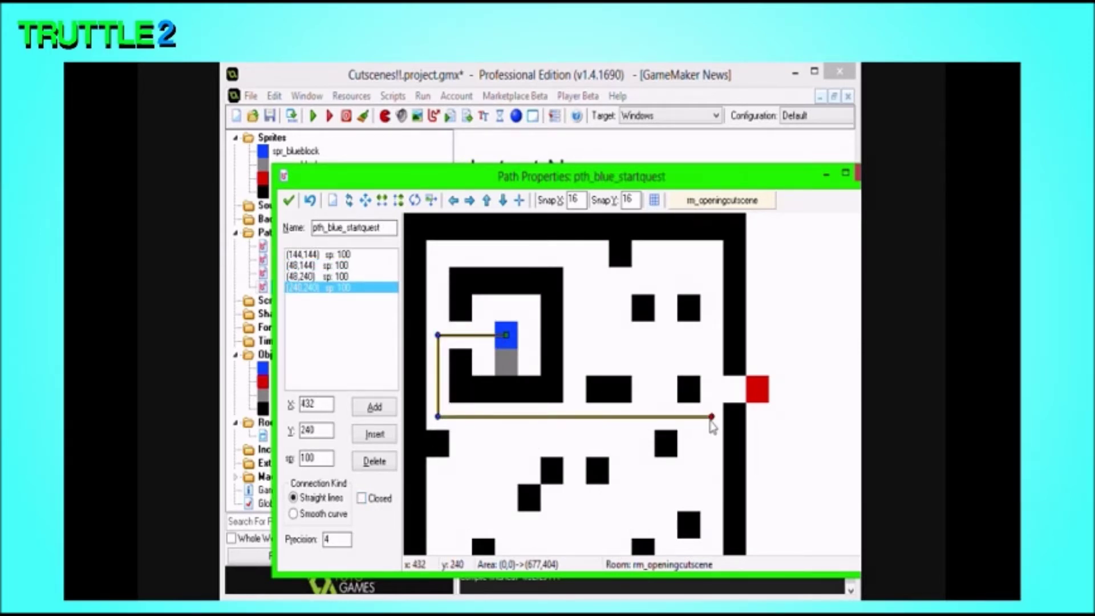
{"action": "left_click", "coordinate": [711, 389]}
{"action": "left_click", "coordinate": [757, 389]}
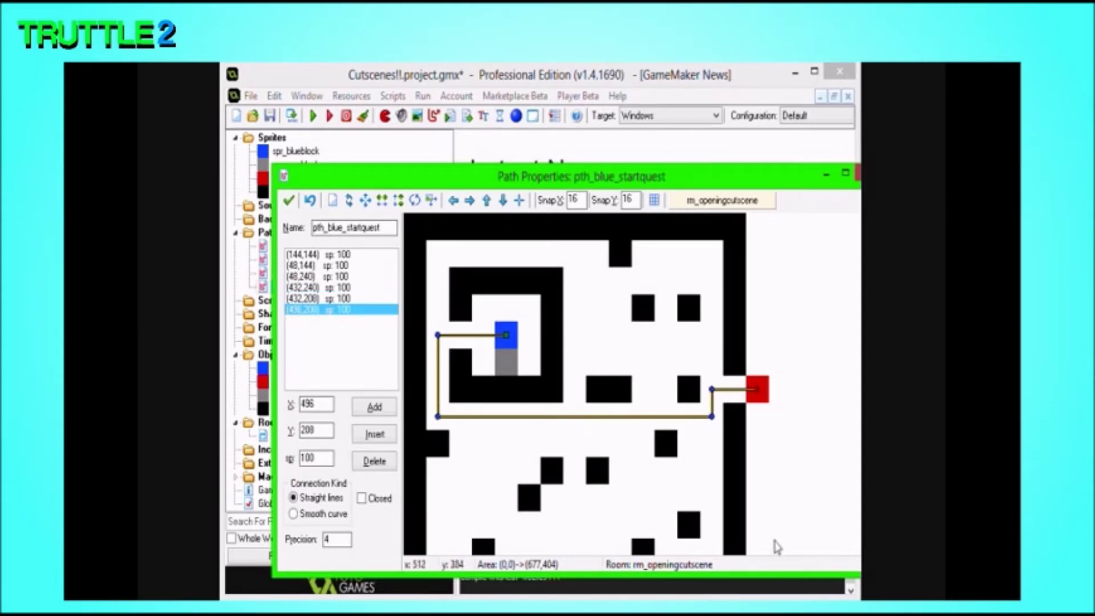
{"action": "left_click", "coordinate": [289, 200]}
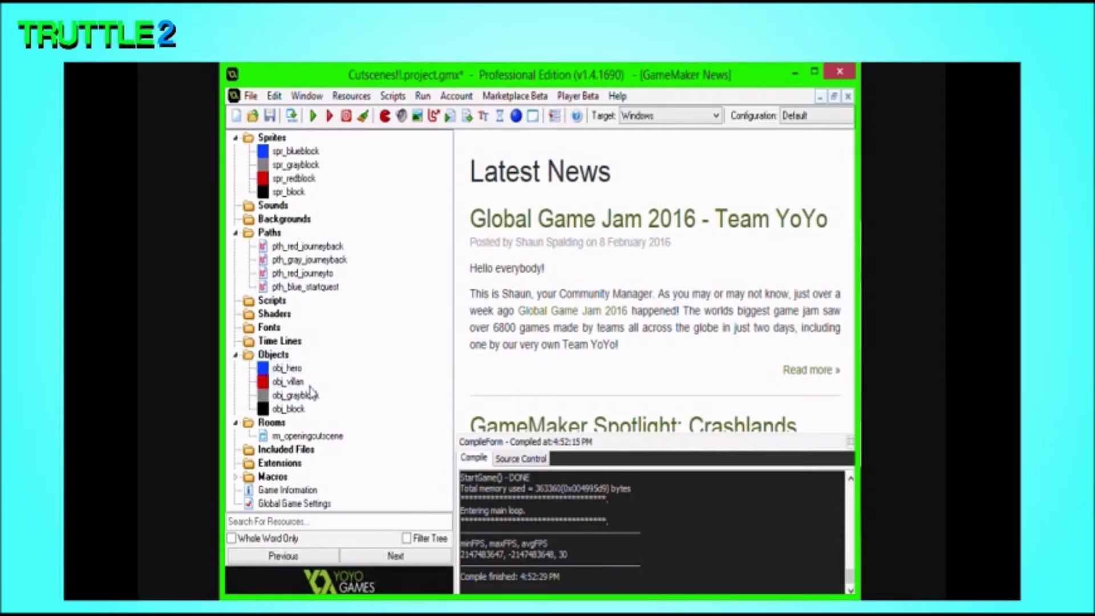
- Save the project and create a new time line named tml_cutscene
{"action": "left_click", "coordinate": [271, 116]}
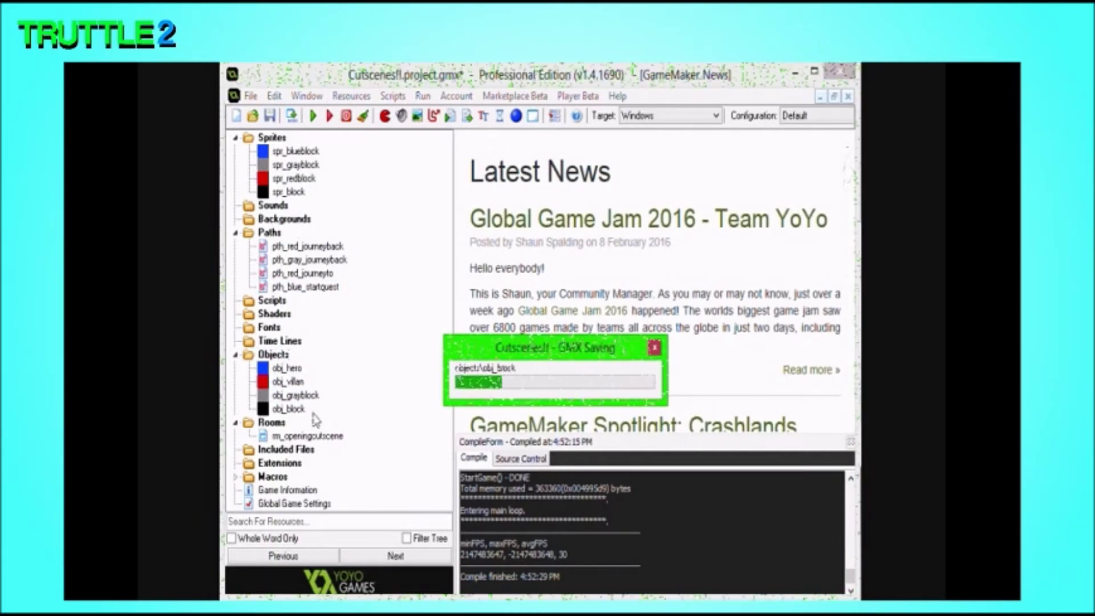
{"action": "right_click", "coordinate": [282, 341]}
{"action": "left_click", "coordinate": [292, 356]}
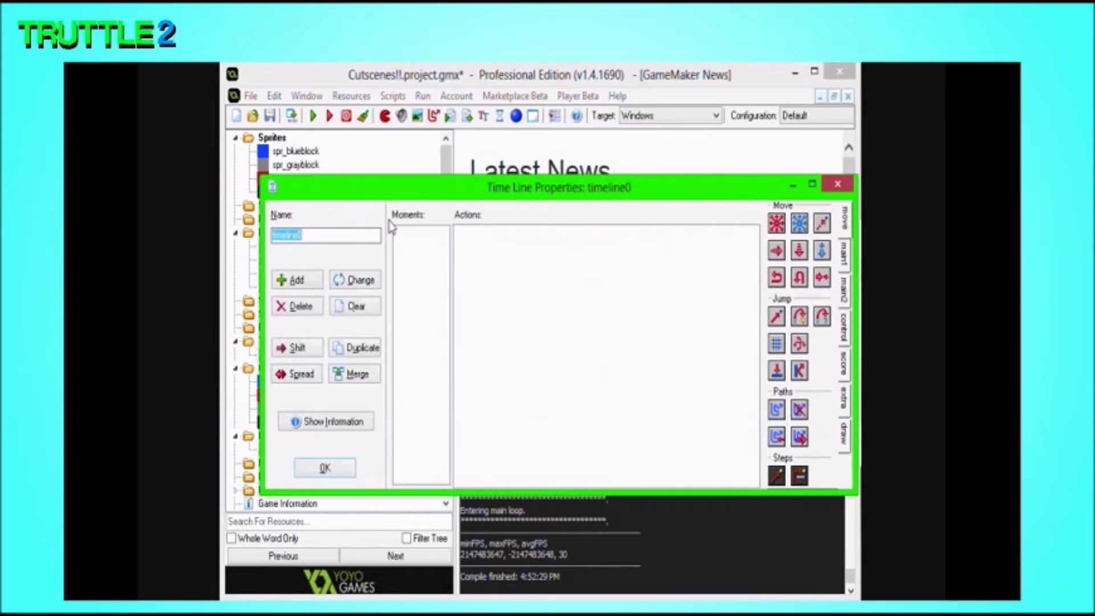
{"action": "type", "text": "tml_cutsc"}
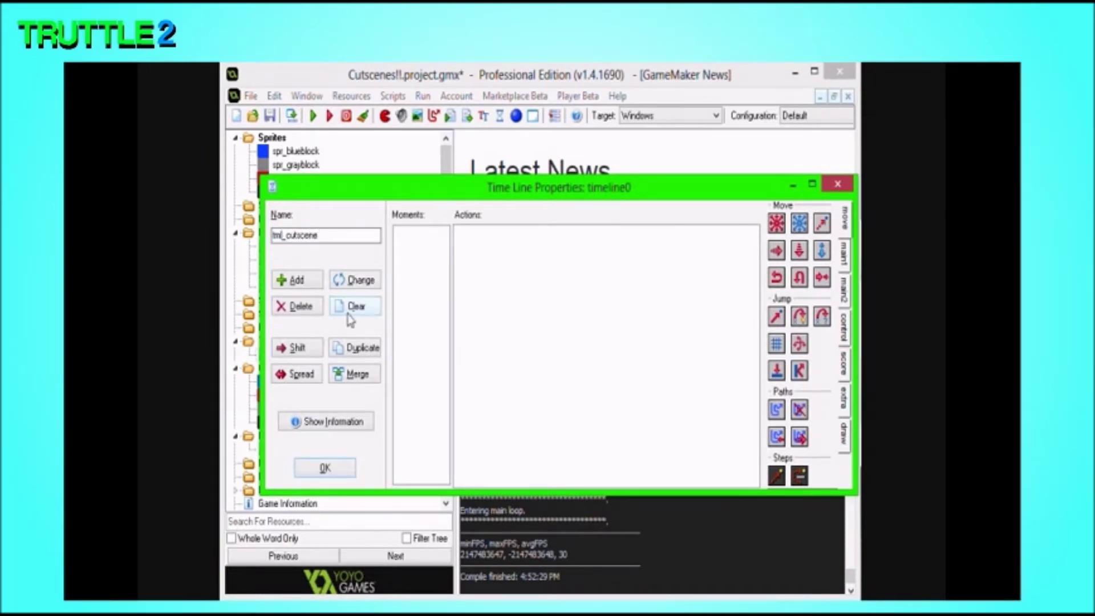
- Add a Step 0 moment to tml_cutscene and find the path actions
{"action": "left_click", "coordinate": [313, 284]}
{"action": "left_click", "coordinate": [511, 411]}
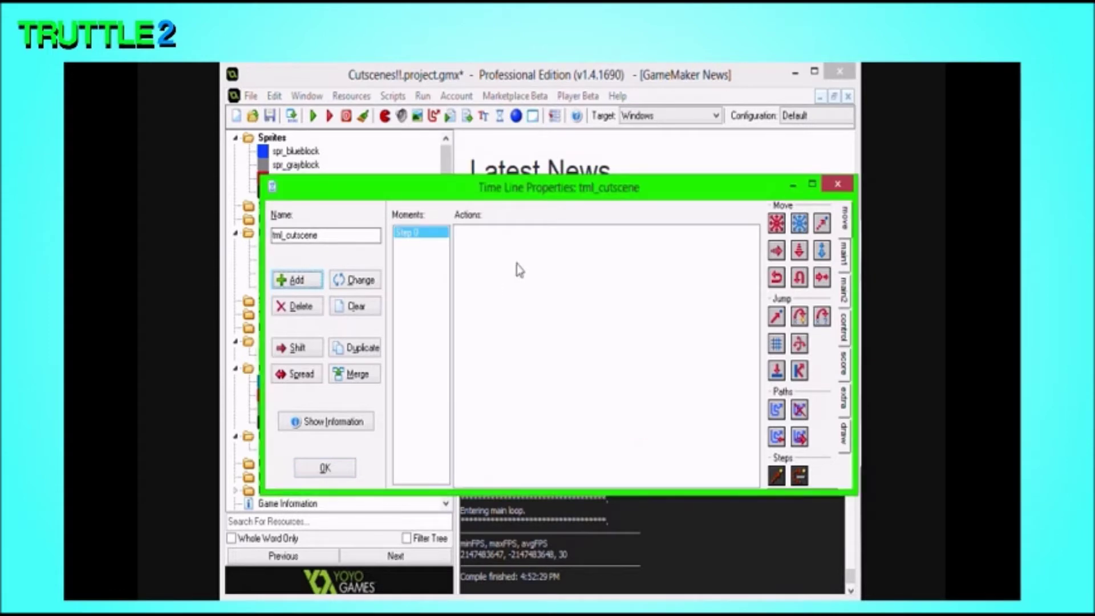
{"action": "left_click", "coordinate": [846, 333]}
{"action": "left_click", "coordinate": [845, 251]}
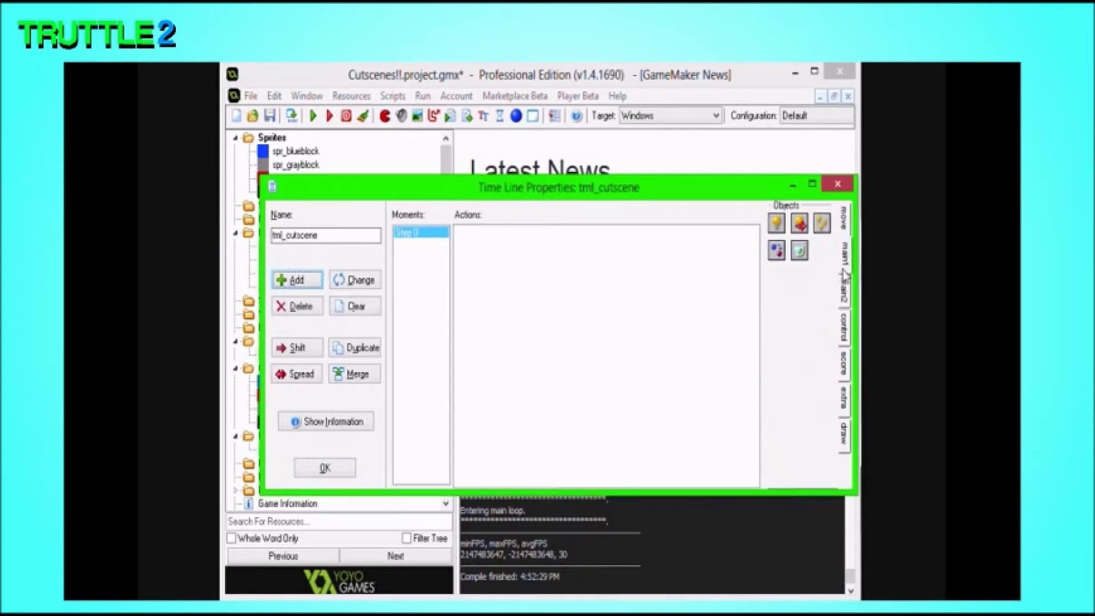
{"action": "left_click", "coordinate": [846, 345]}
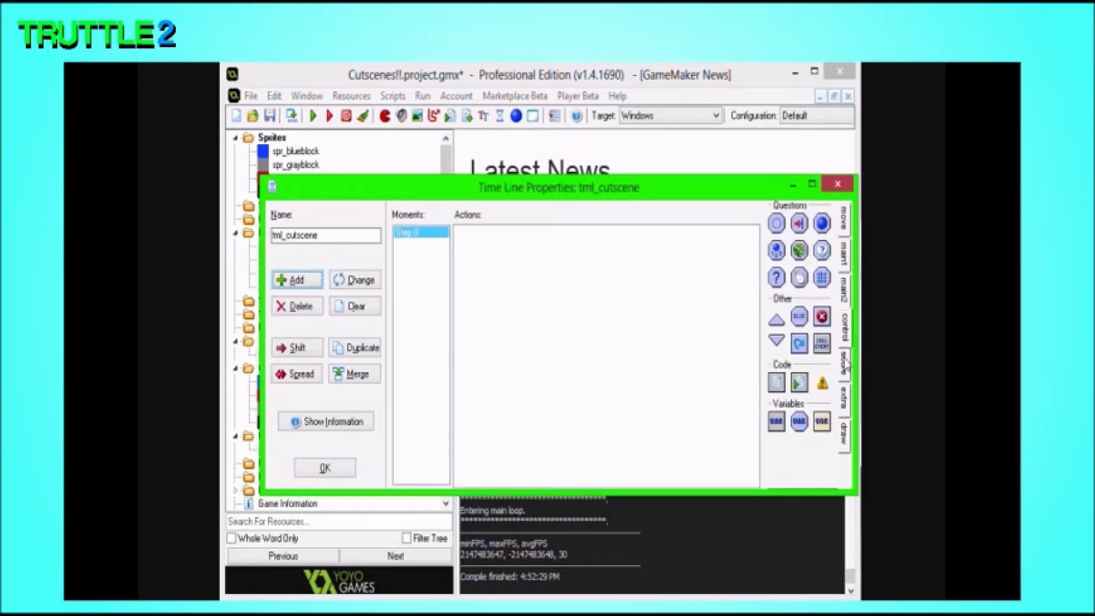
{"action": "left_click", "coordinate": [846, 365]}
{"action": "left_click", "coordinate": [845, 265]}
{"action": "left_click", "coordinate": [845, 294]}
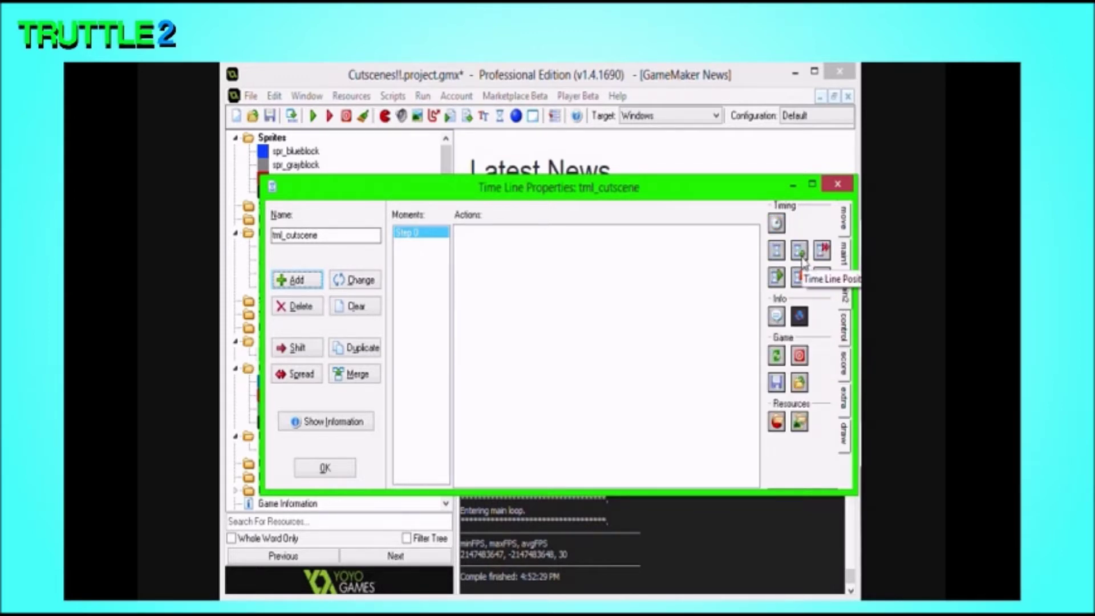
{"action": "left_click", "coordinate": [847, 333]}
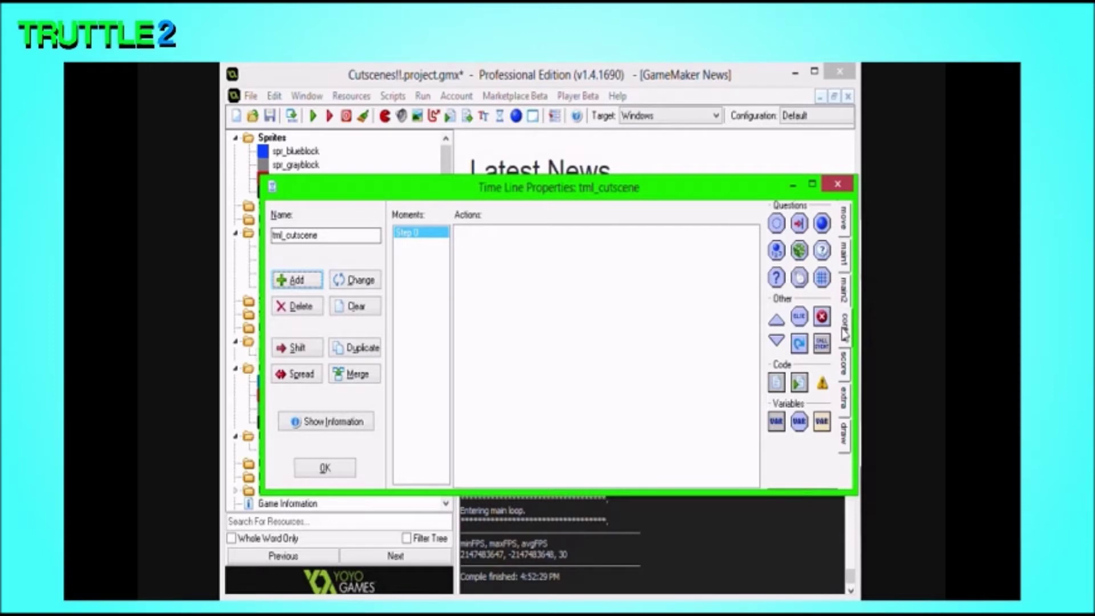
{"action": "left_click", "coordinate": [845, 234]}
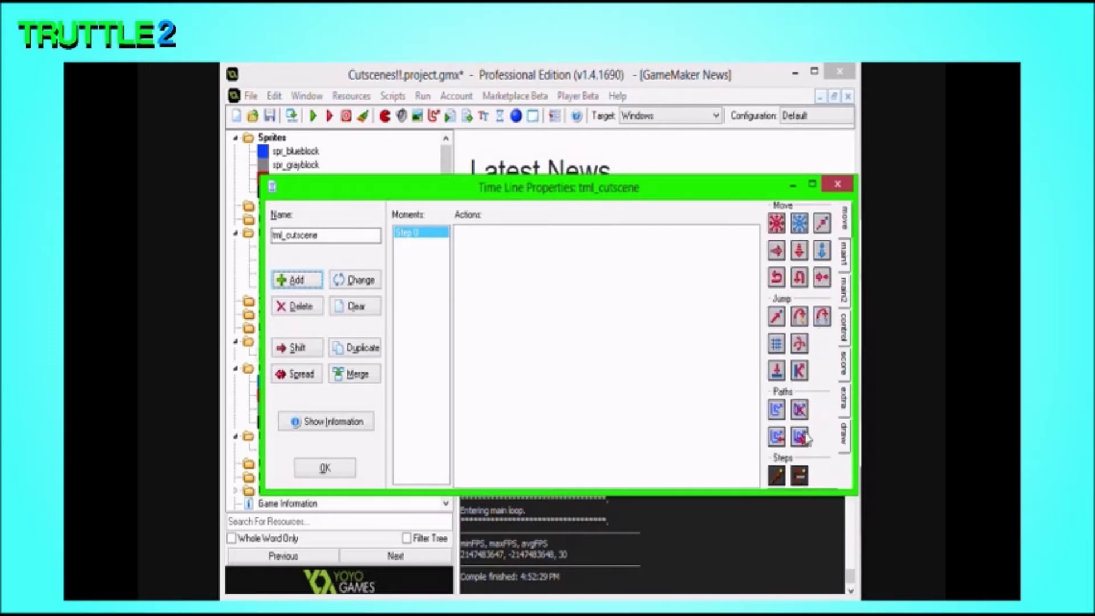
- Add a Set Path action sending obj_villan along pth_red_journeyto at speed 5, then close the time line
{"action": "left_click_drag", "start_coordinate": [777, 411], "coordinate": [590, 399]}
{"action": "left_click", "coordinate": [557, 342]}
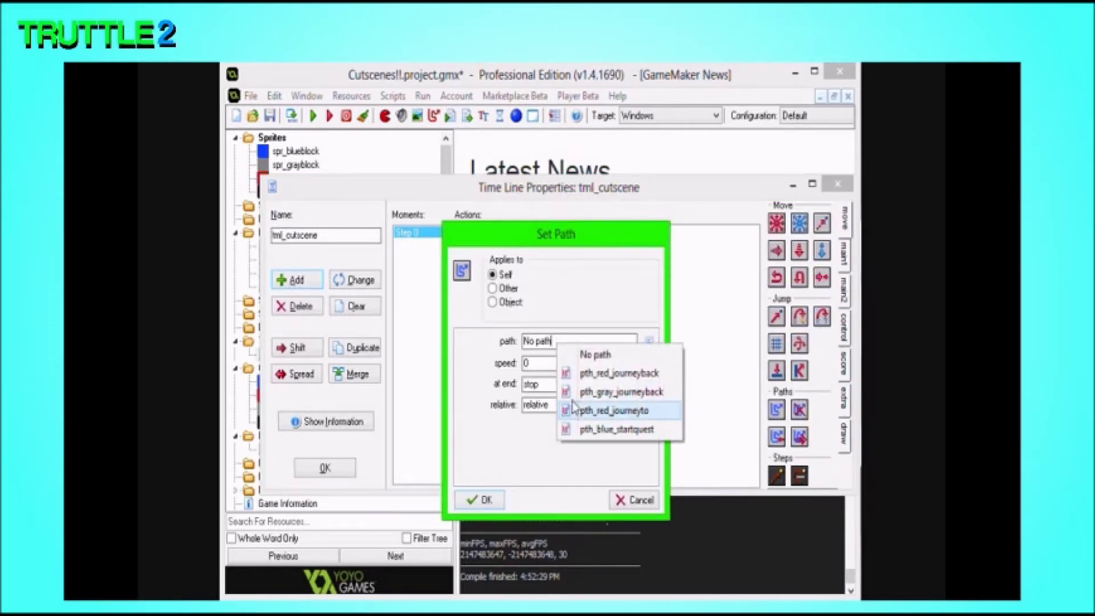
{"action": "left_click", "coordinate": [609, 376]}
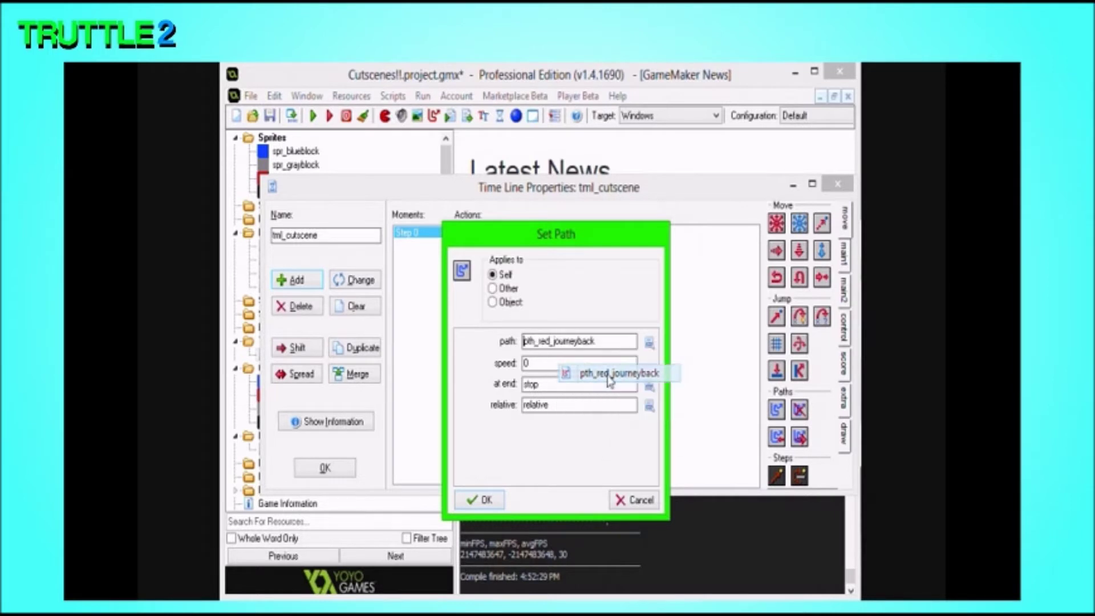
{"action": "left_click", "coordinate": [509, 302]}
{"action": "left_click", "coordinate": [590, 337]}
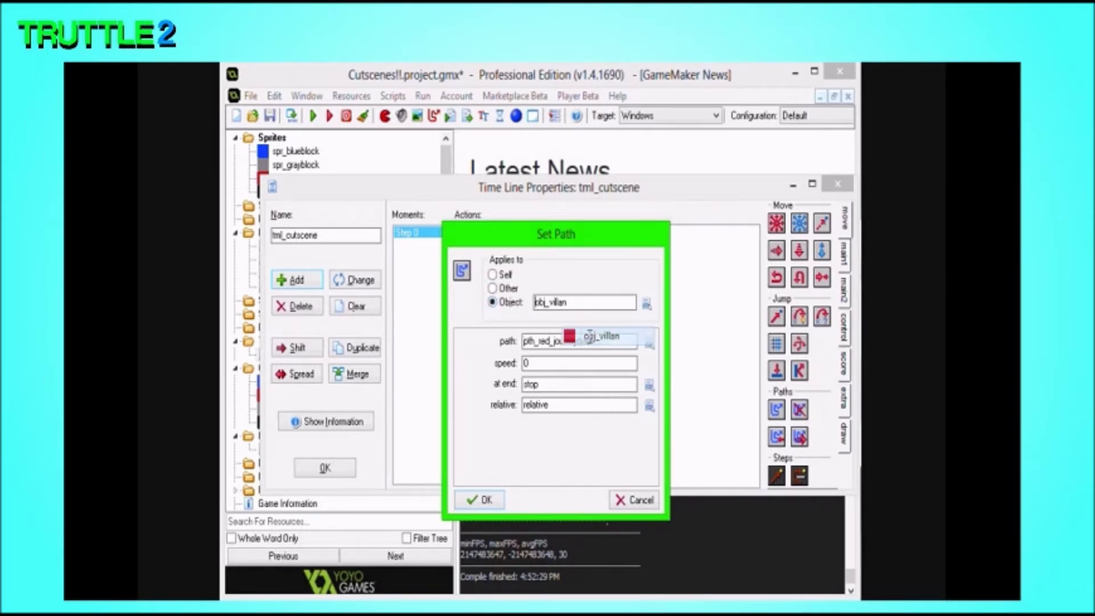
{"action": "left_click", "coordinate": [604, 340]}
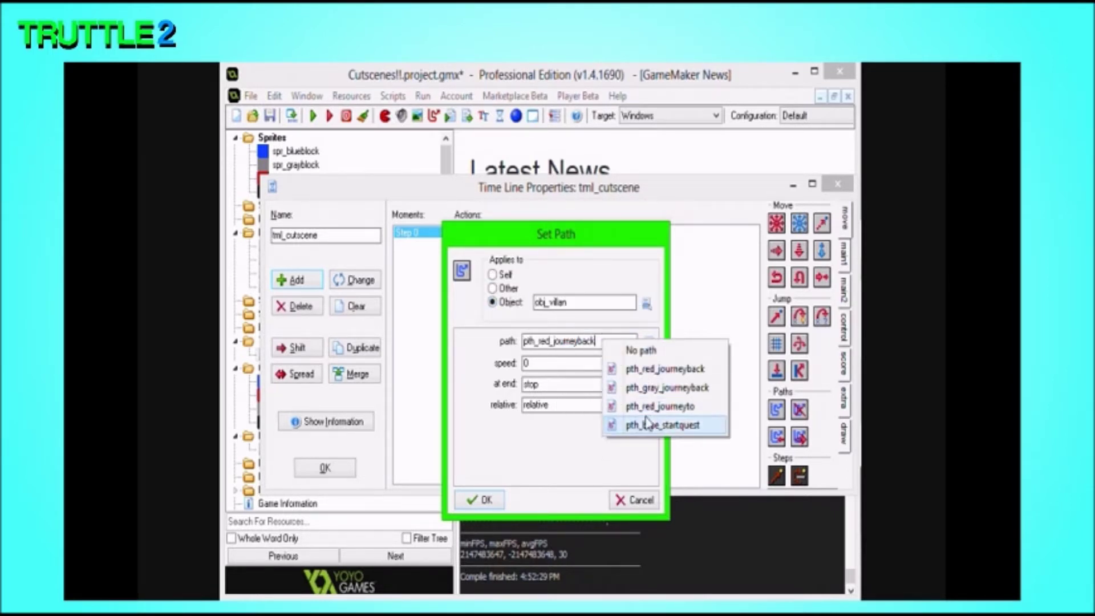
{"action": "left_click", "coordinate": [656, 406]}
{"action": "double_click", "coordinate": [546, 363]}
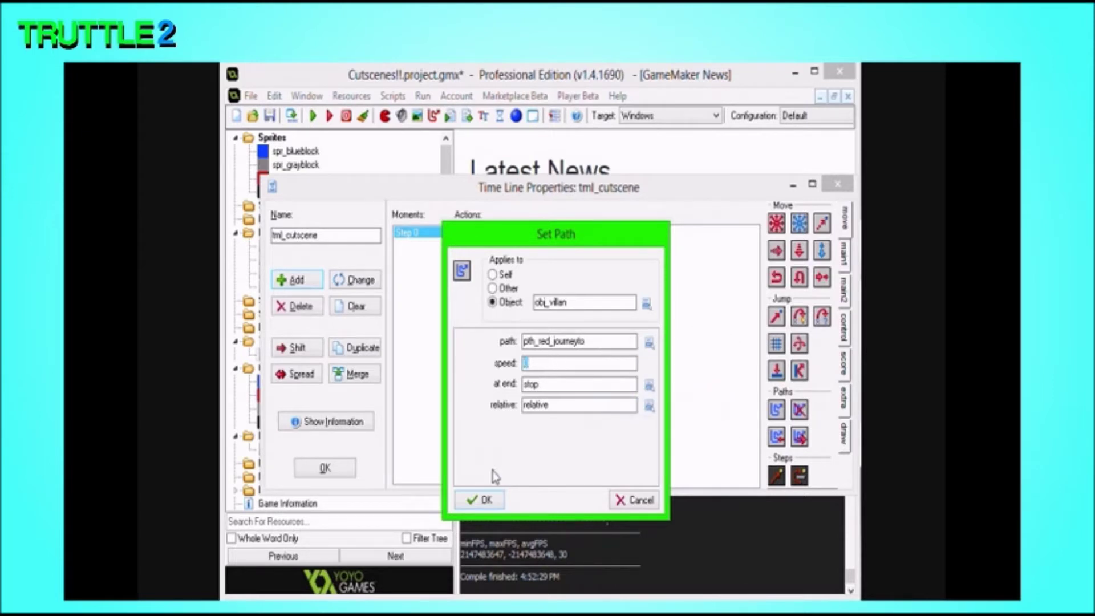
{"action": "type", "text": "5"}
{"action": "left_click", "coordinate": [486, 502]}
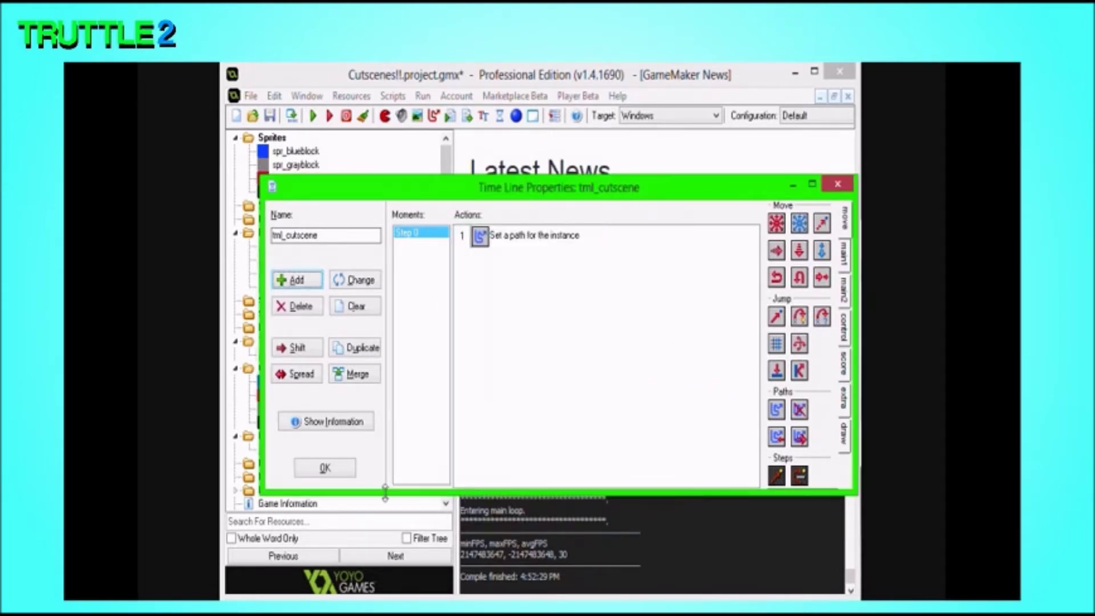
{"action": "left_click", "coordinate": [333, 476]}
{"action": "left_click", "coordinate": [289, 381]}
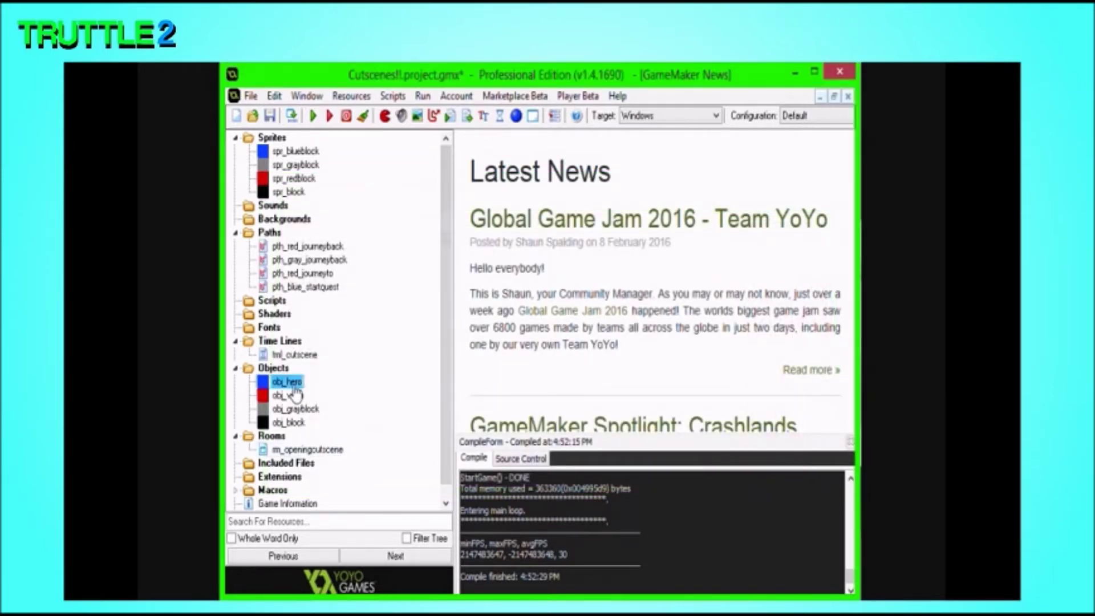
- Open obj_grayblock and give it a Draw event with a Draw Self action
{"action": "double_click", "coordinate": [290, 423]}
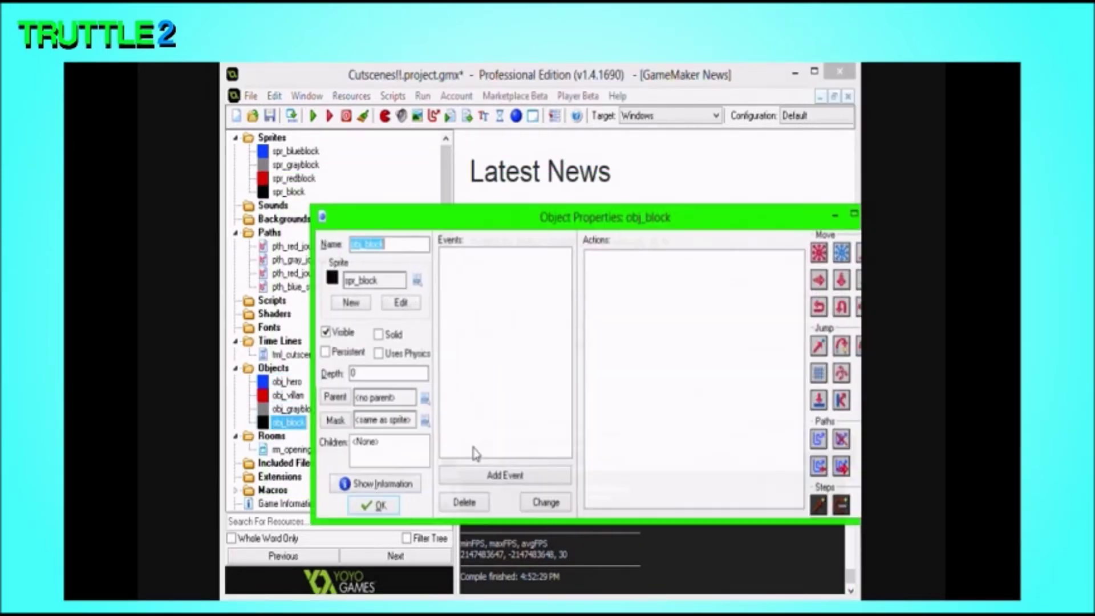
{"action": "left_click", "coordinate": [374, 506]}
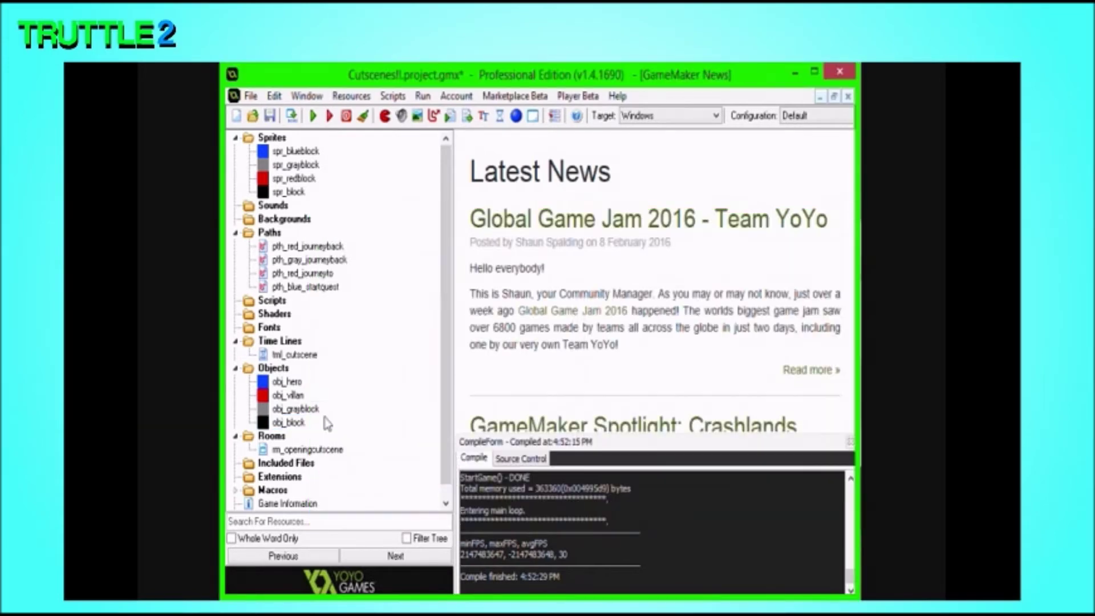
{"action": "left_click", "coordinate": [317, 411]}
{"action": "double_click", "coordinate": [317, 411]}
{"action": "left_click", "coordinate": [502, 473]}
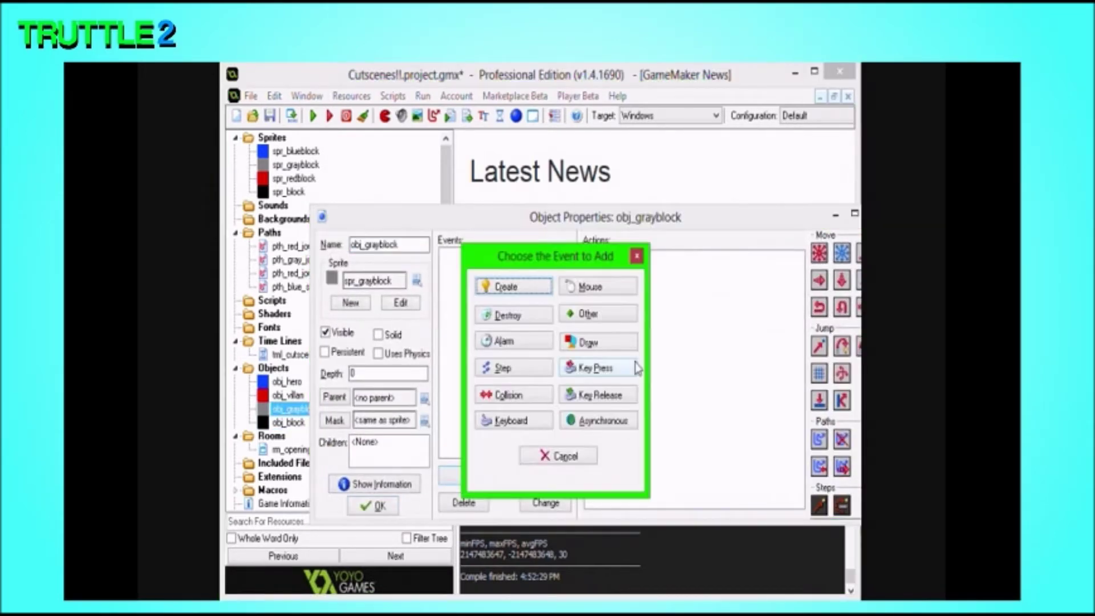
{"action": "left_click", "coordinate": [605, 343]}
{"action": "left_click", "coordinate": [660, 355]}
{"action": "mouse_move", "coordinate": [633, 217]}
{"action": "left_mouse_down"}
{"action": "mouse_move", "coordinate": [631, 206]}
{"action": "mouse_move", "coordinate": [566, 214]}
{"action": "left_mouse_up"}
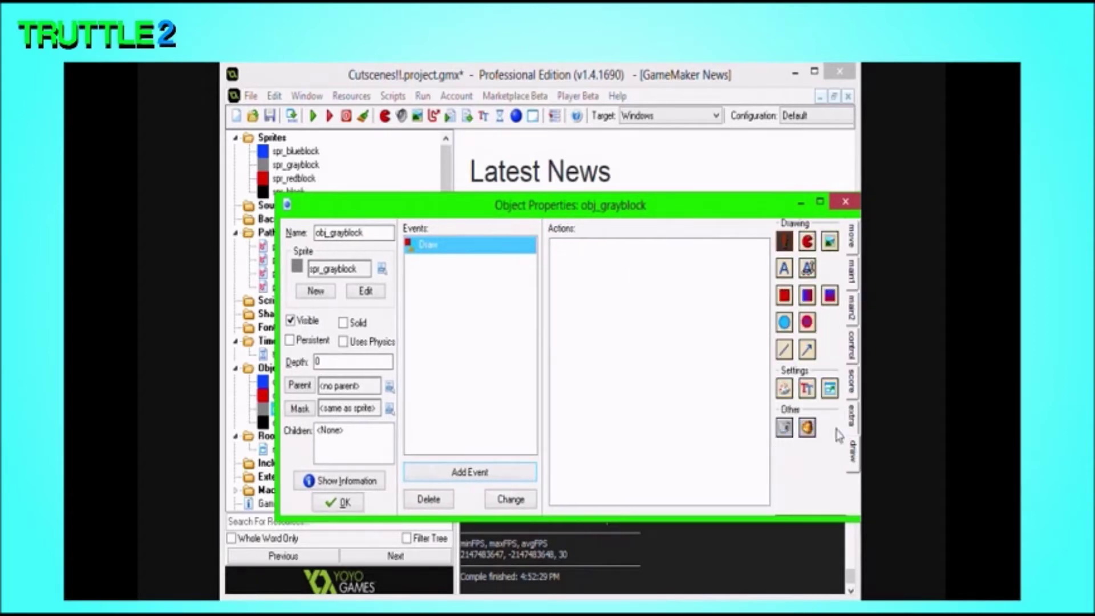
{"action": "mouse_move", "coordinate": [784, 241]}
{"action": "left_mouse_down"}
{"action": "mouse_move", "coordinate": [799, 263]}
{"action": "mouse_move", "coordinate": [704, 285]}
{"action": "left_mouse_up"}
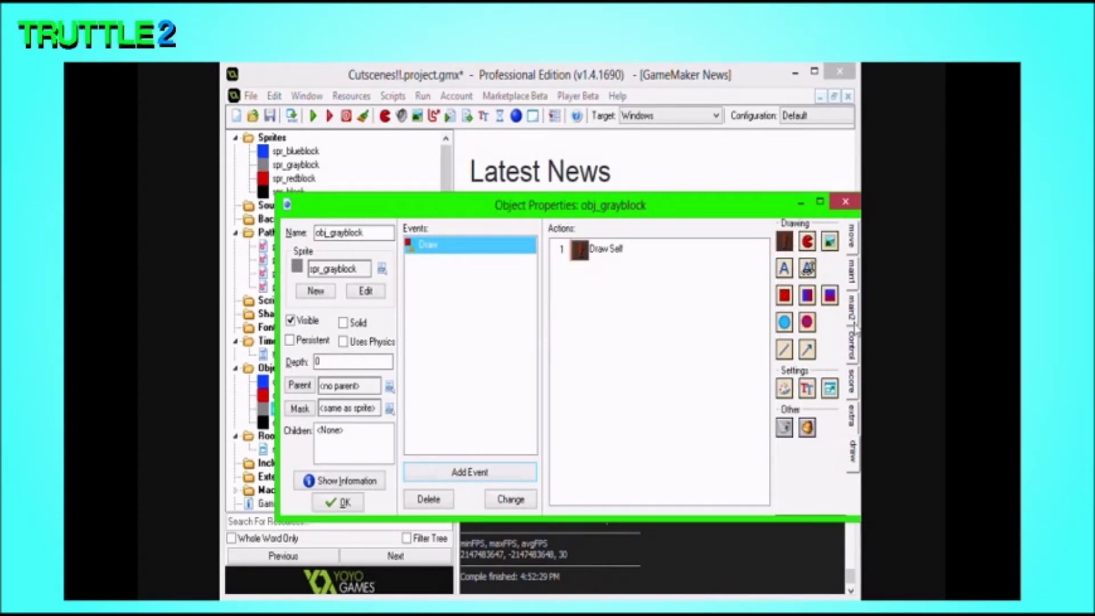
{"action": "left_click", "coordinate": [852, 345]}
- Add a new event with a Set Variable action adding 1 to time (relative)
{"action": "left_click", "coordinate": [469, 471]}
{"action": "left_click", "coordinate": [484, 316]}
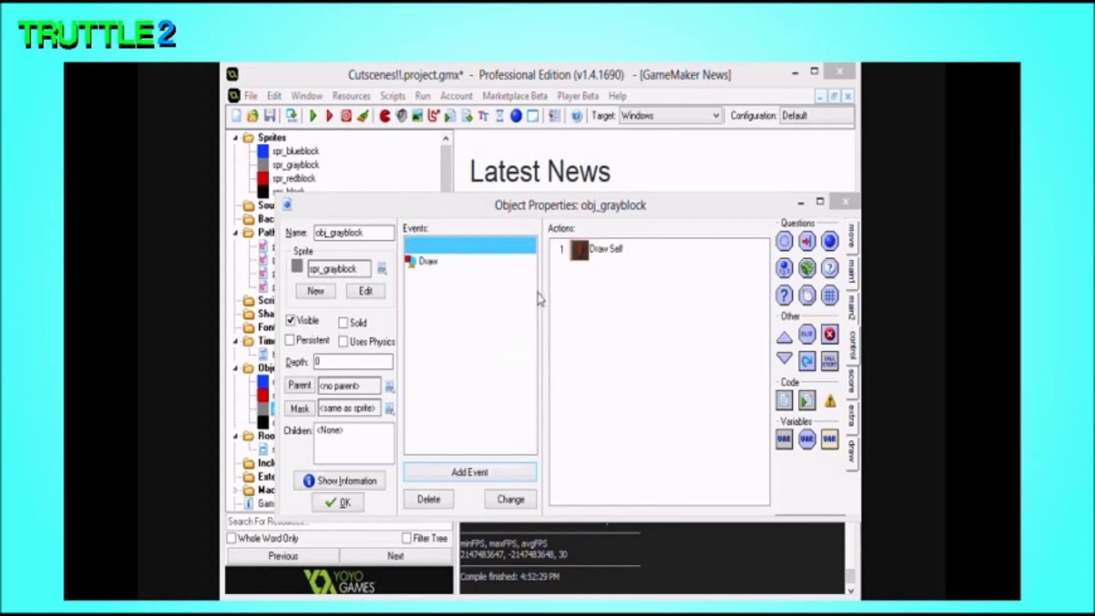
{"action": "left_click", "coordinate": [851, 235]}
{"action": "left_click", "coordinate": [851, 271]}
{"action": "left_click", "coordinate": [854, 308]}
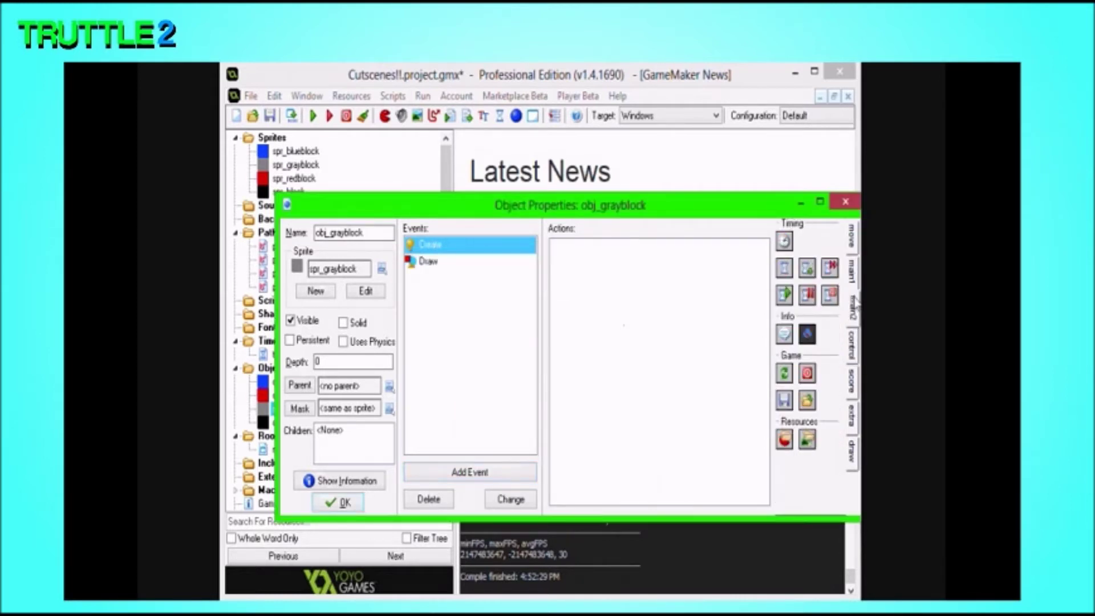
{"action": "left_click", "coordinate": [850, 345]}
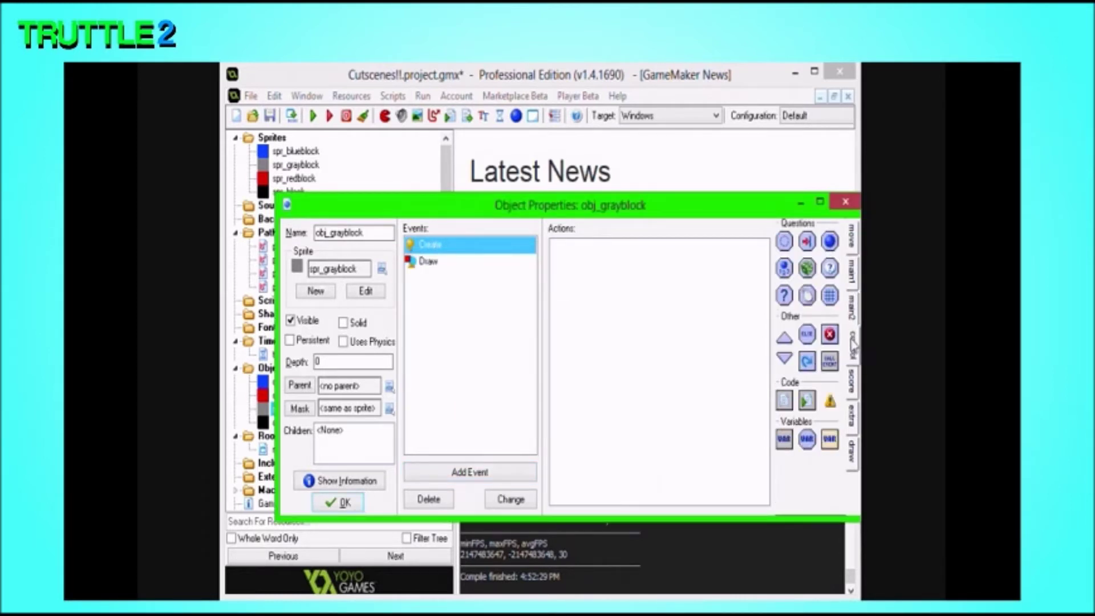
{"action": "left_click_drag", "start_coordinate": [784, 439], "coordinate": [704, 454]}
{"action": "type", "text": "time"}
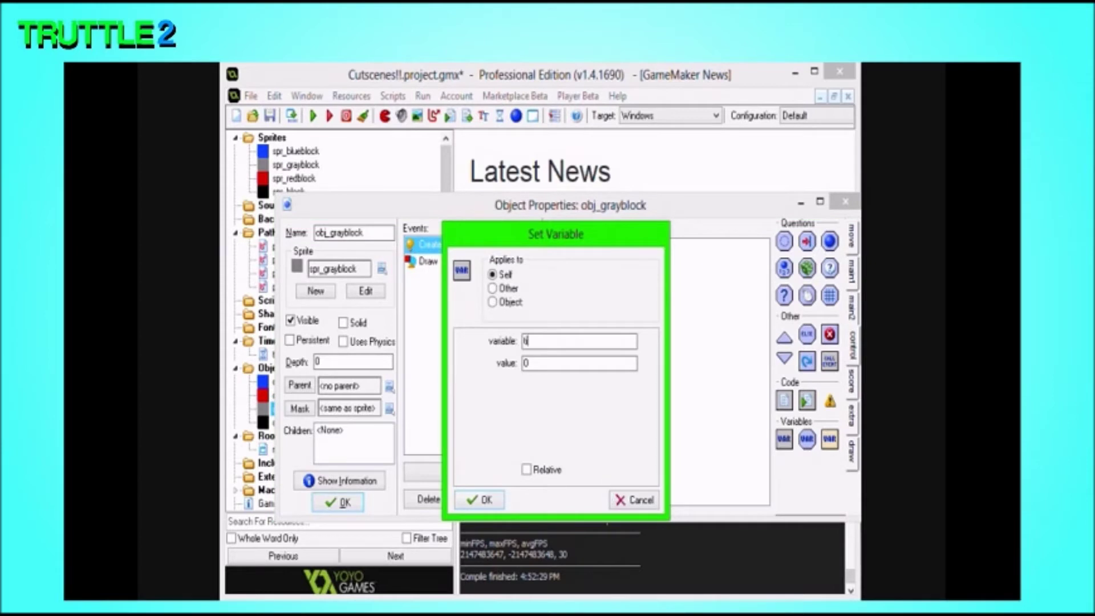
{"action": "key", "text": "Tab"}
{"action": "type", "text": "1"}
{"action": "left_click", "coordinate": [542, 470]}
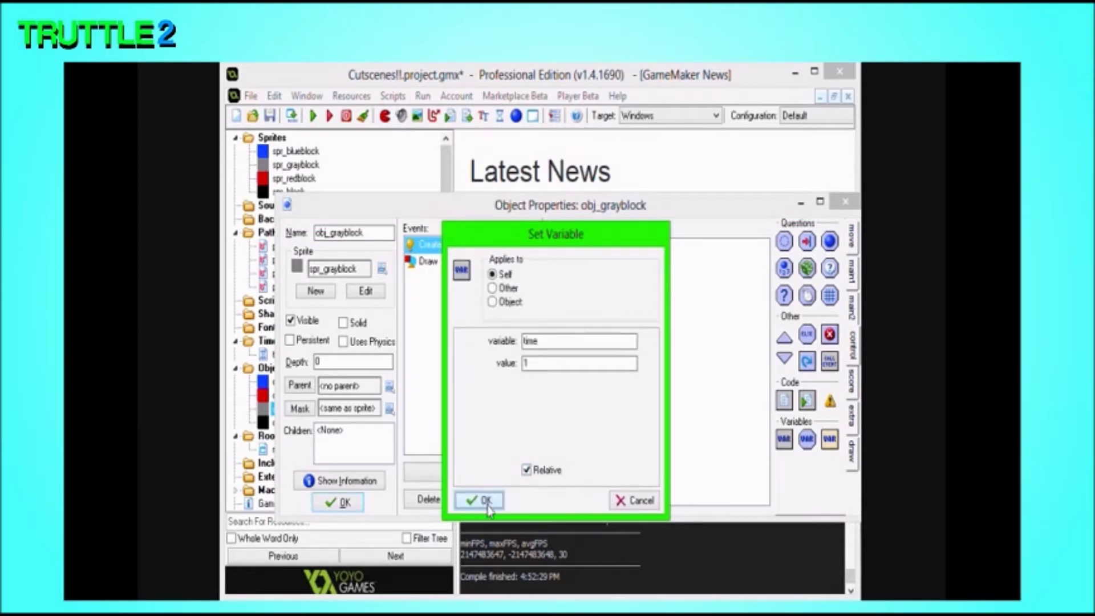
{"action": "left_click", "coordinate": [481, 499]}
- Change that event into a Step event
{"action": "left_click", "coordinate": [514, 499]}
{"action": "left_click", "coordinate": [513, 368]}
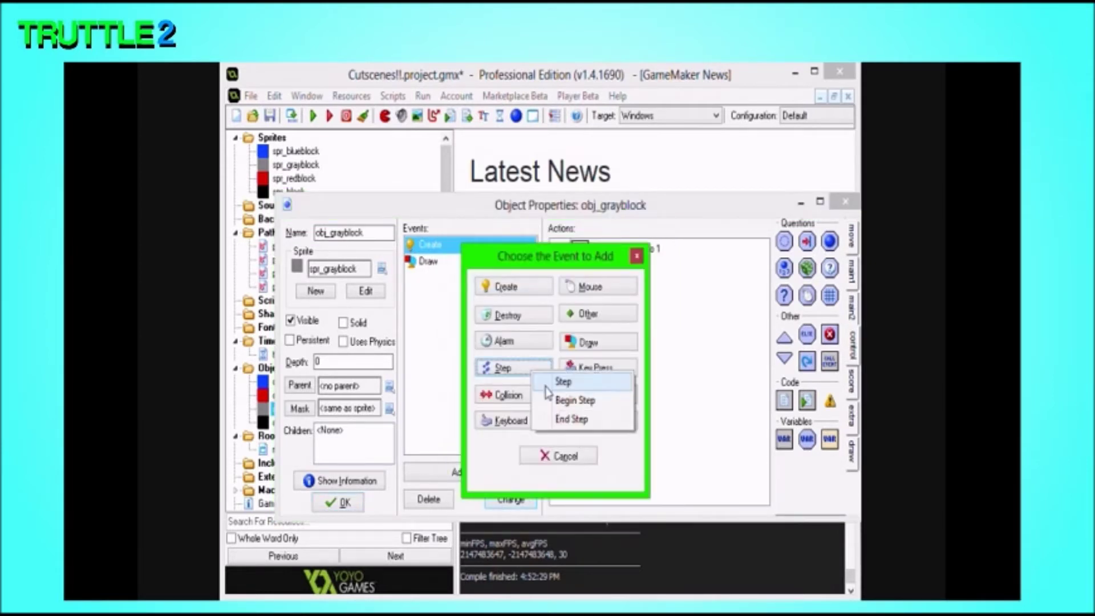
{"action": "left_click", "coordinate": [562, 379]}
- Add Draw Variable time at 64,64 to the Draw event and close obj_grayblock
{"action": "left_click", "coordinate": [496, 262]}
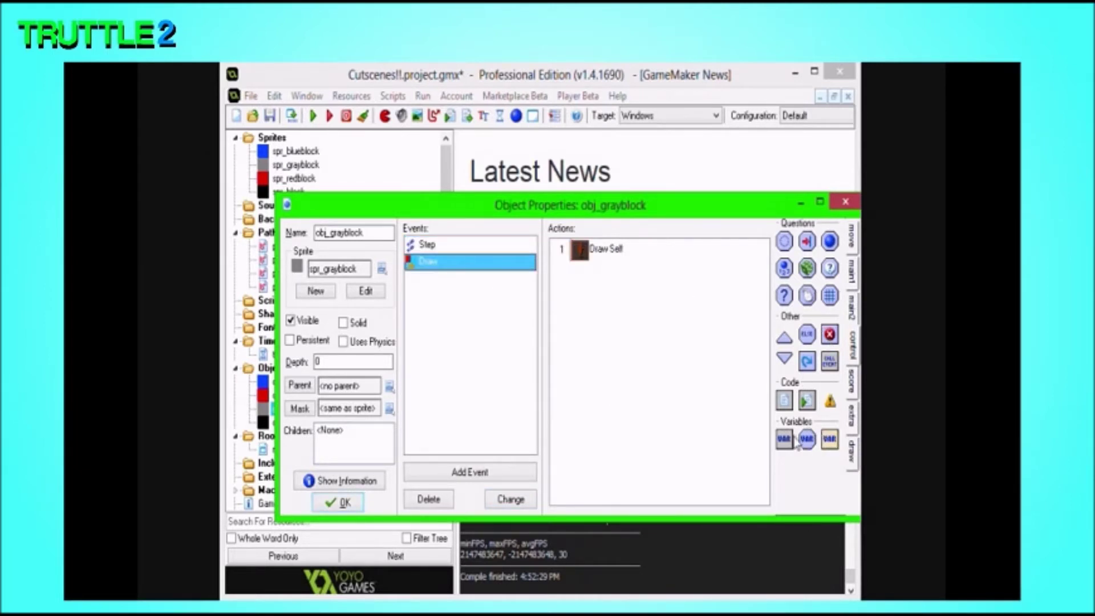
{"action": "left_click_drag", "start_coordinate": [830, 440], "coordinate": [695, 481]}
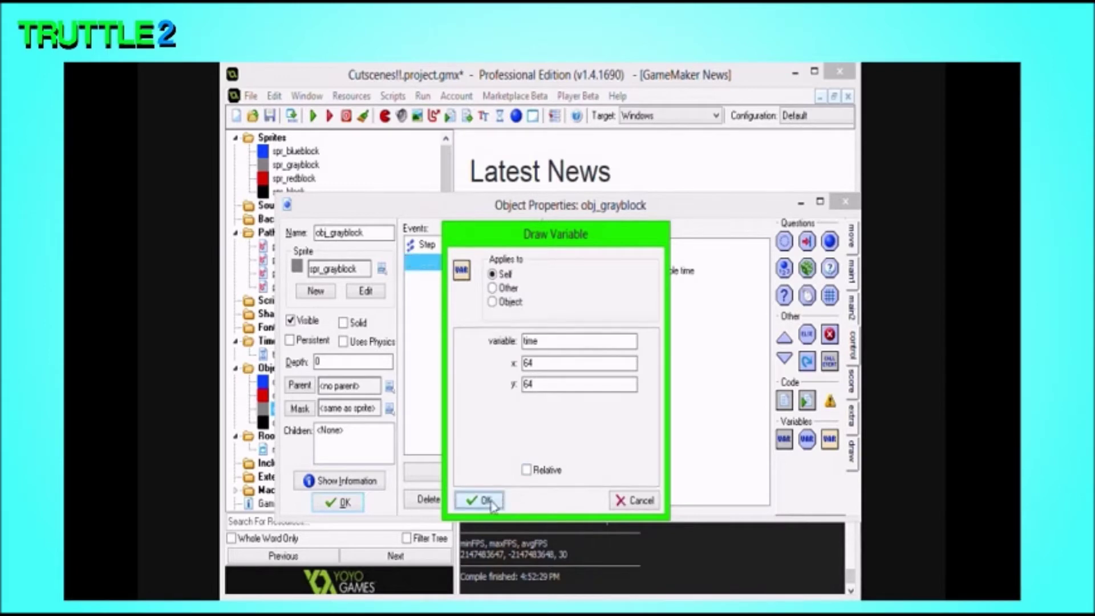
{"action": "left_click", "coordinate": [480, 500]}
{"action": "left_click", "coordinate": [339, 502]}
- Add a Create event setting time to 0 to obj_grayblock, test-run, then open obj_villan
{"action": "left_click", "coordinate": [312, 116]}
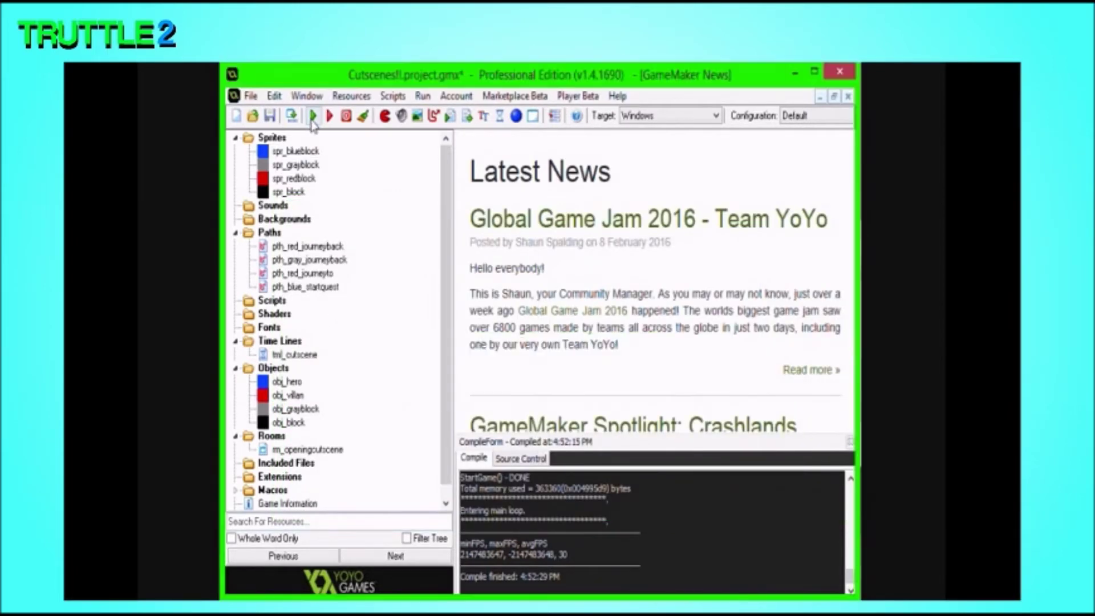
{"action": "left_click", "coordinate": [304, 426]}
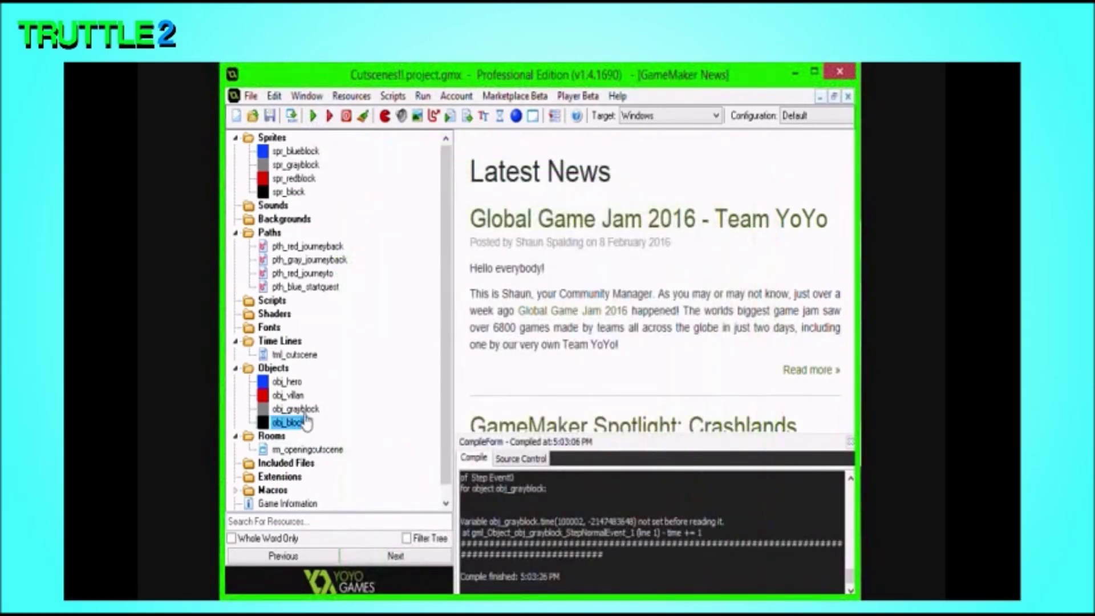
{"action": "double_click", "coordinate": [306, 421]}
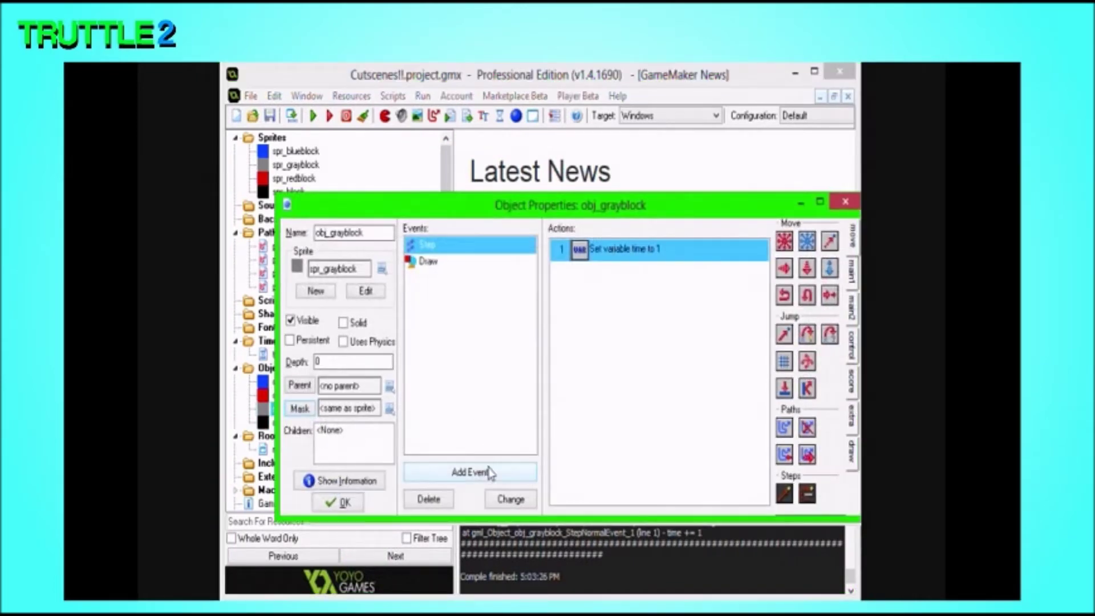
{"action": "left_click", "coordinate": [485, 474]}
{"action": "left_click", "coordinate": [512, 297]}
{"action": "left_click", "coordinate": [848, 365]}
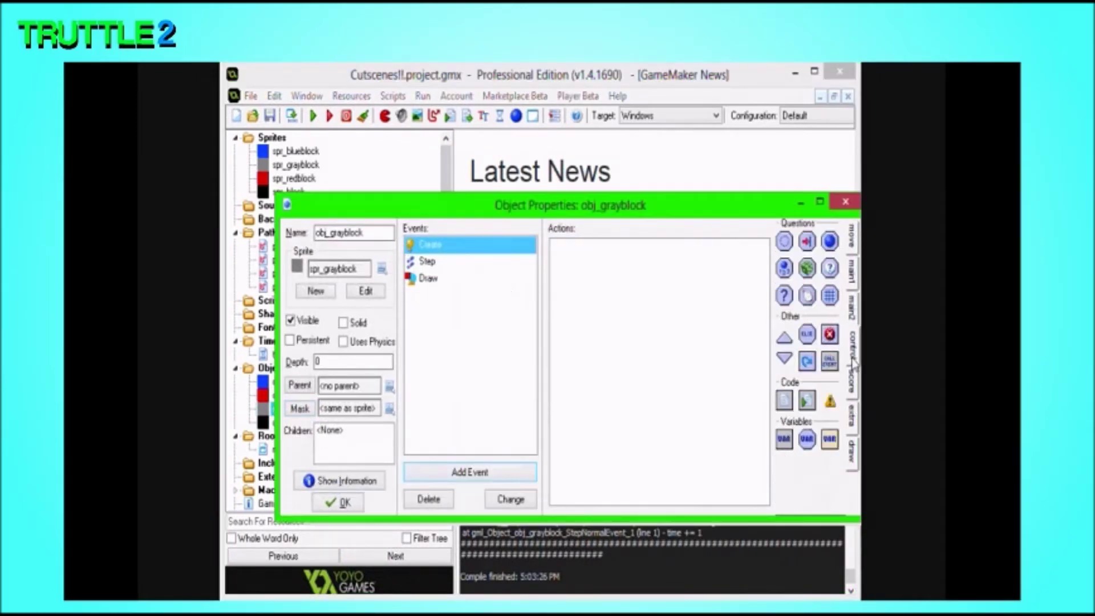
{"action": "left_click_drag", "start_coordinate": [785, 438], "coordinate": [726, 444]}
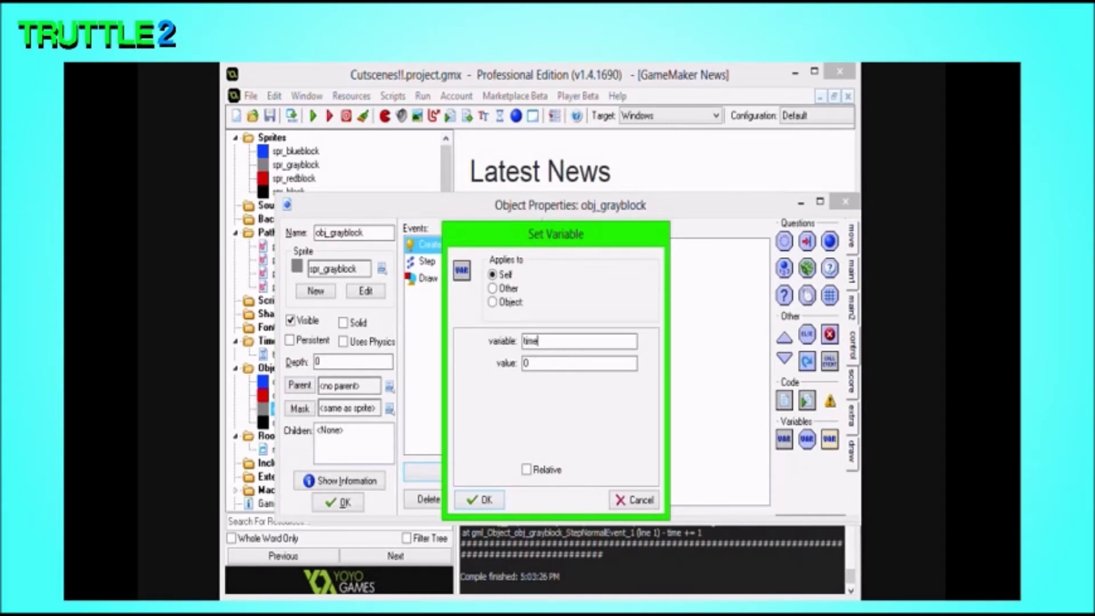
{"action": "type", "text": "time"}
{"action": "key", "text": "Return"}
{"action": "left_click", "coordinate": [314, 122]}
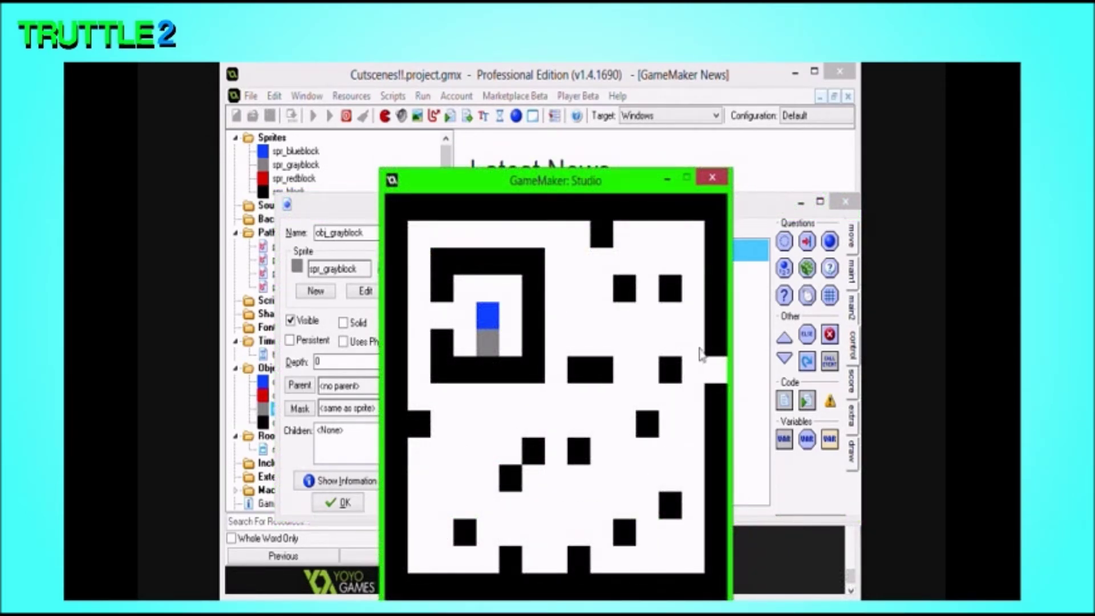
{"action": "left_click", "coordinate": [713, 179]}
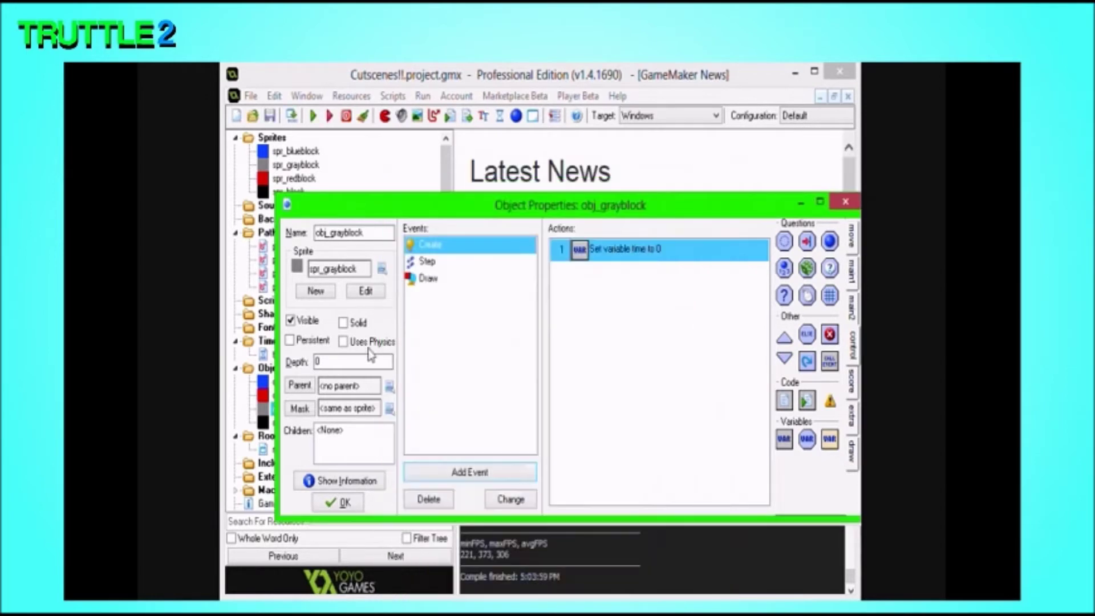
{"action": "double_click", "coordinate": [262, 410]}
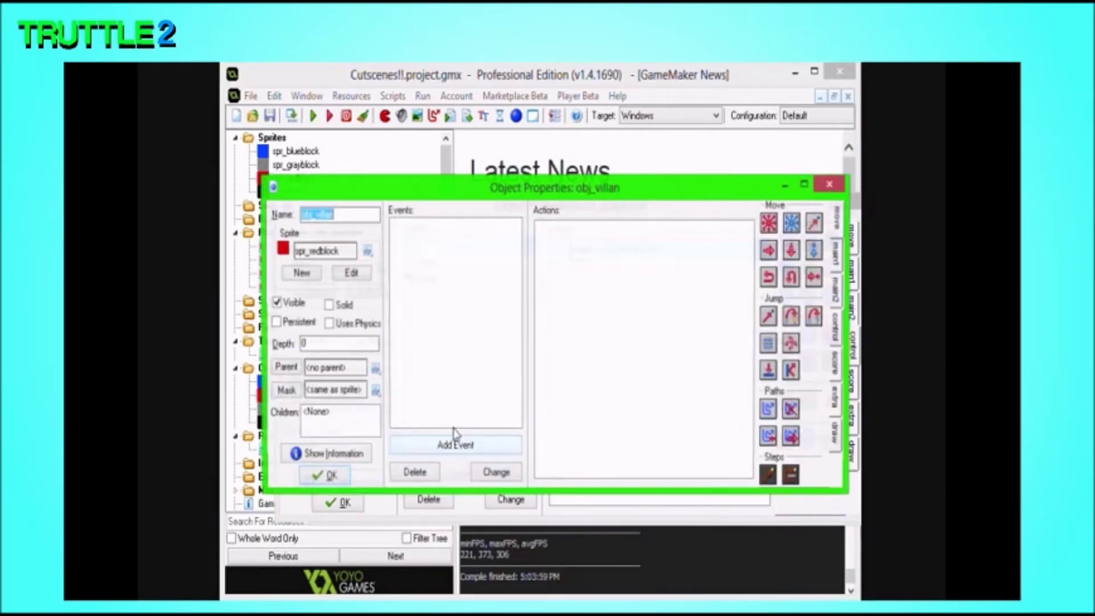
- Add a Create event to obj_villan with a Set Time Line action
{"action": "left_click", "coordinate": [471, 444]}
{"action": "left_click", "coordinate": [533, 286]}
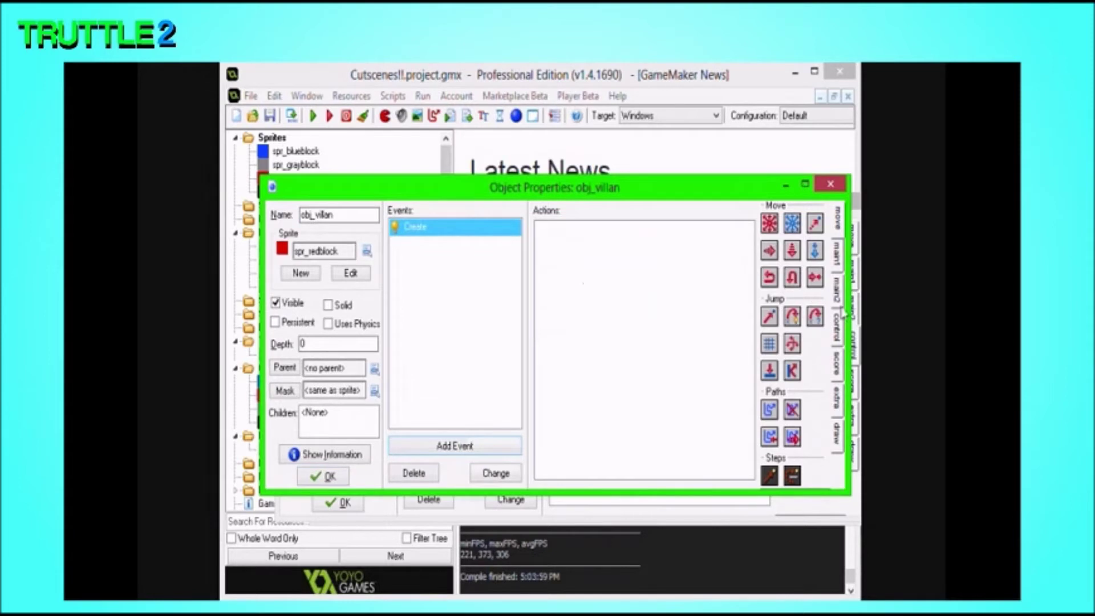
{"action": "left_click", "coordinate": [841, 328]}
{"action": "left_click", "coordinate": [839, 301]}
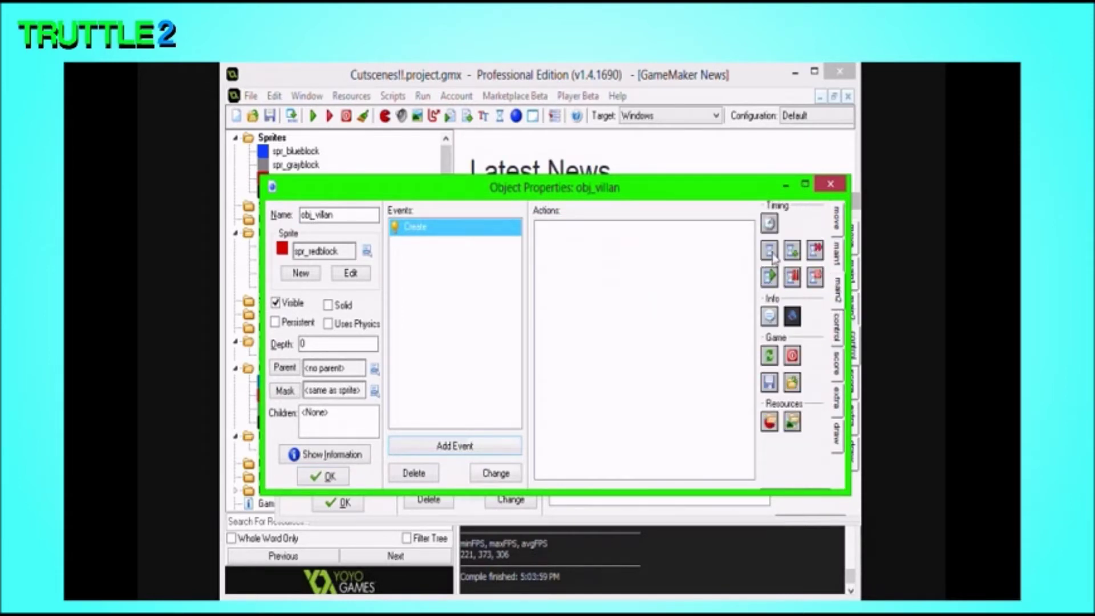
{"action": "left_click_drag", "start_coordinate": [770, 251], "coordinate": [682, 337]}
- Choose tml_cutscene with default start and loop options, close obj_villan, and run the game
{"action": "left_click", "coordinate": [592, 341]}
{"action": "left_click", "coordinate": [627, 370]}
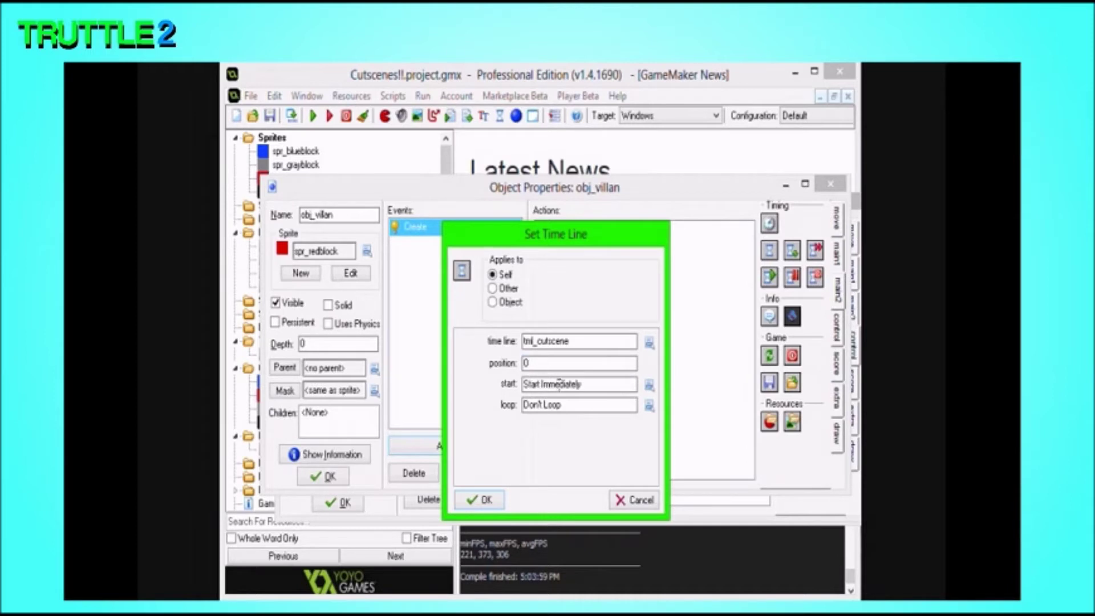
{"action": "left_click", "coordinate": [649, 385]}
{"action": "left_click", "coordinate": [622, 396]}
{"action": "left_click", "coordinate": [648, 406]}
{"action": "left_click", "coordinate": [587, 416]}
{"action": "left_click", "coordinate": [479, 499]}
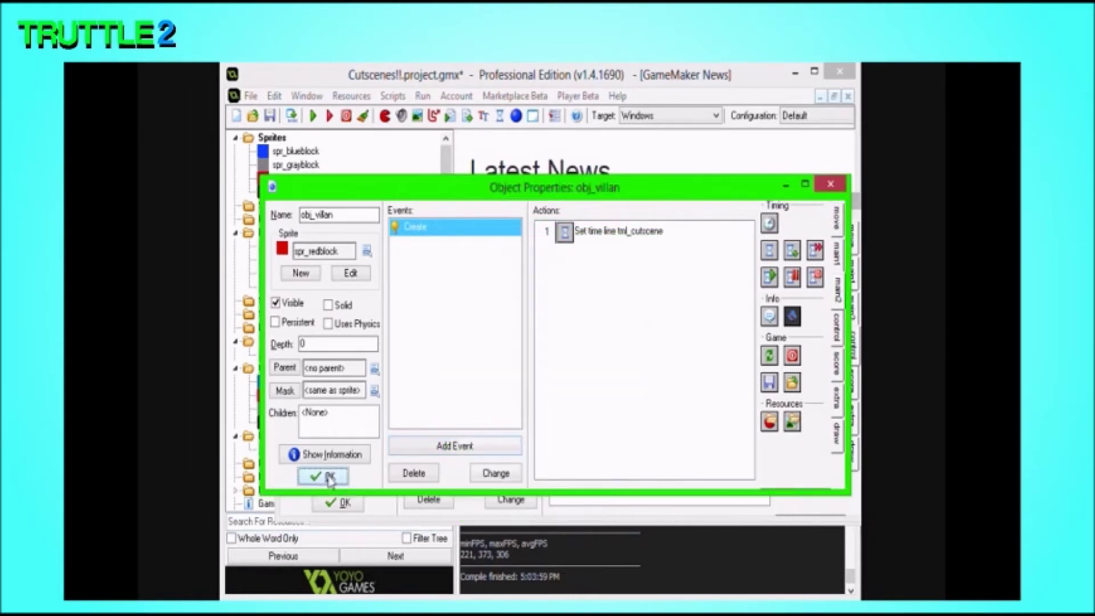
{"action": "left_click", "coordinate": [324, 476]}
{"action": "left_click", "coordinate": [313, 116]}
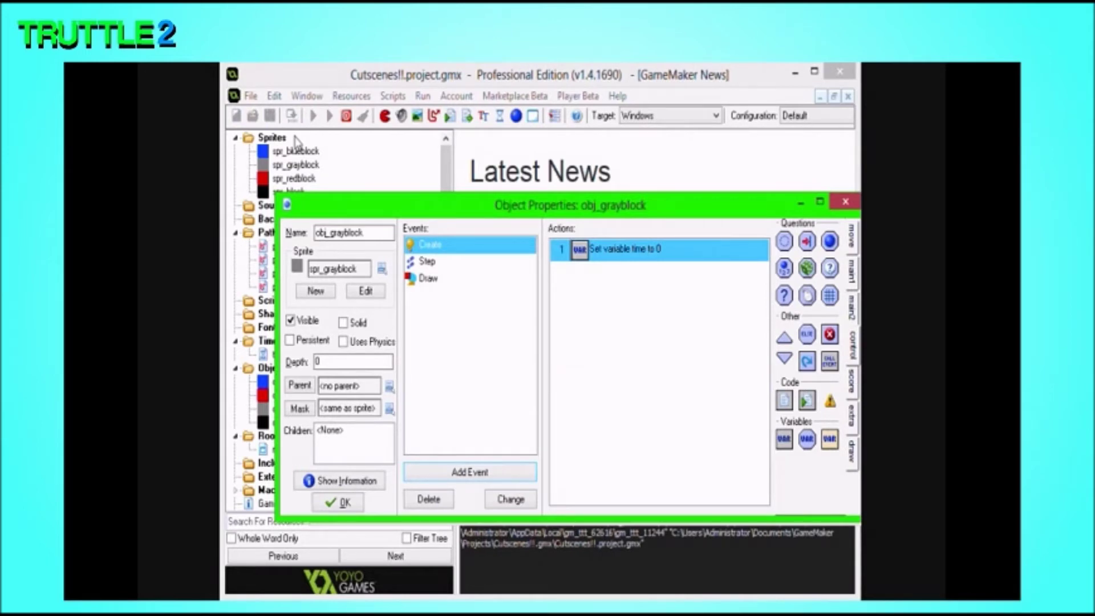
- Move the gray block's Draw Variable time counter to x 4, y 48 and run the game
{"action": "left_click", "coordinate": [501, 278]}
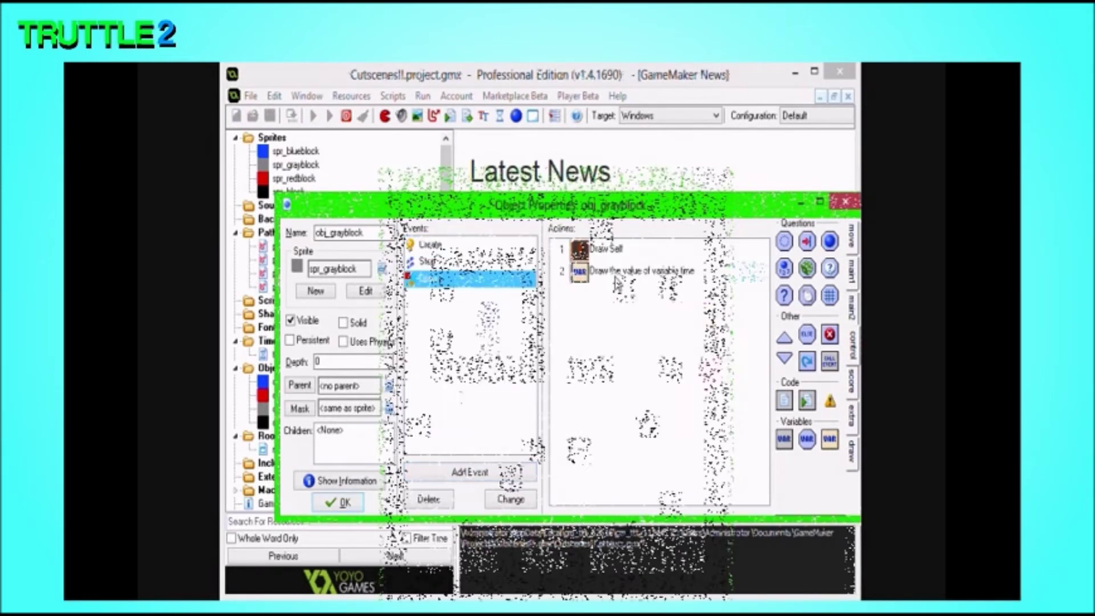
{"action": "left_click", "coordinate": [713, 180]}
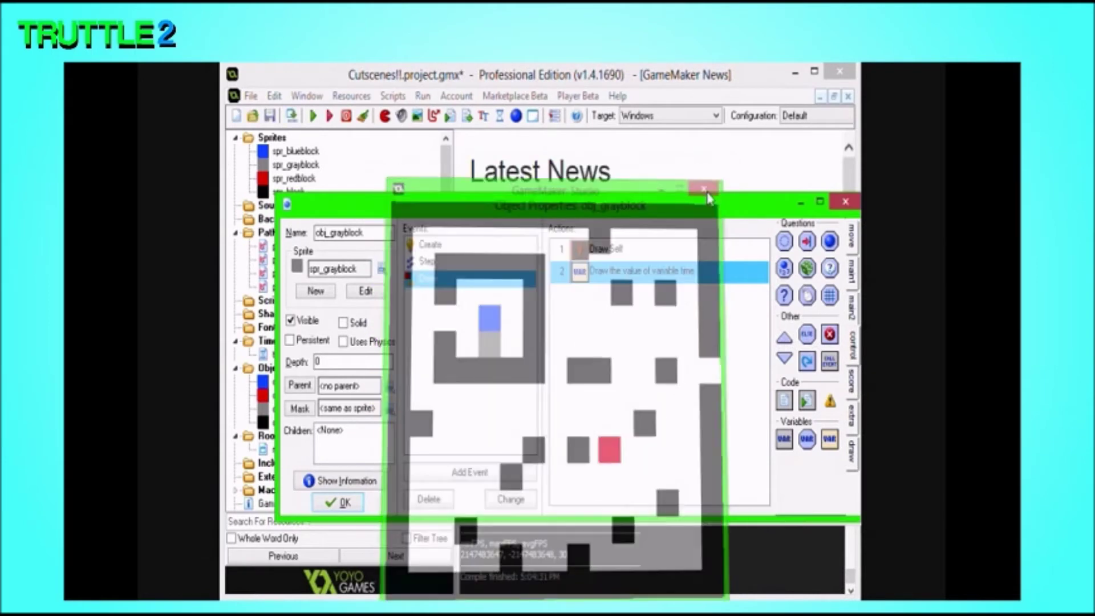
{"action": "double_click", "coordinate": [656, 334]}
{"action": "key", "text": "Tab"}
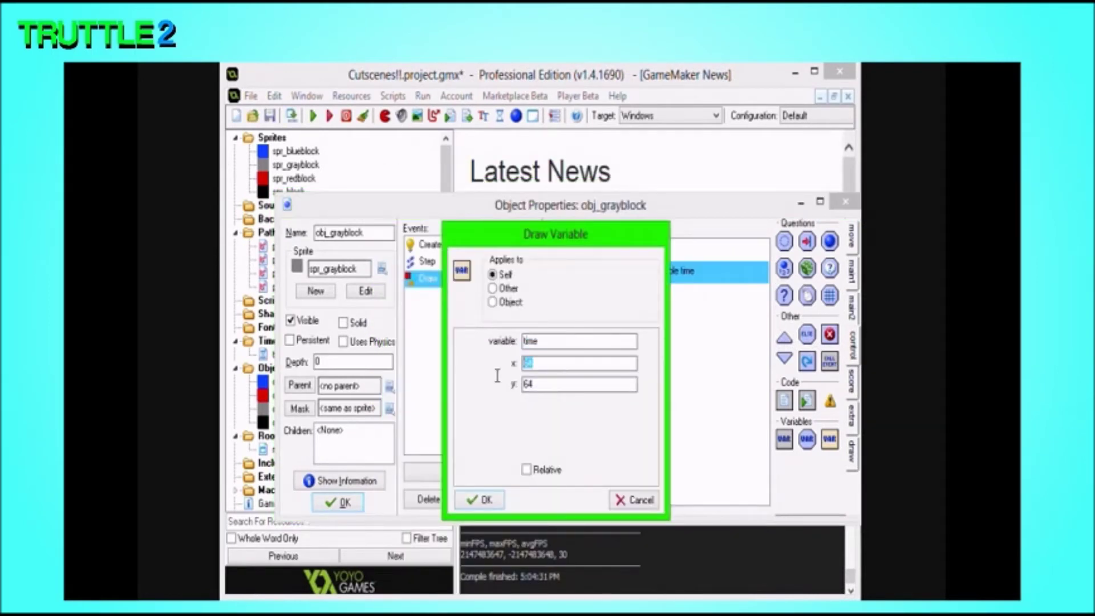
{"action": "type", "text": "48"}
{"action": "key", "text": "Tab"}
{"action": "type", "text": "48"}
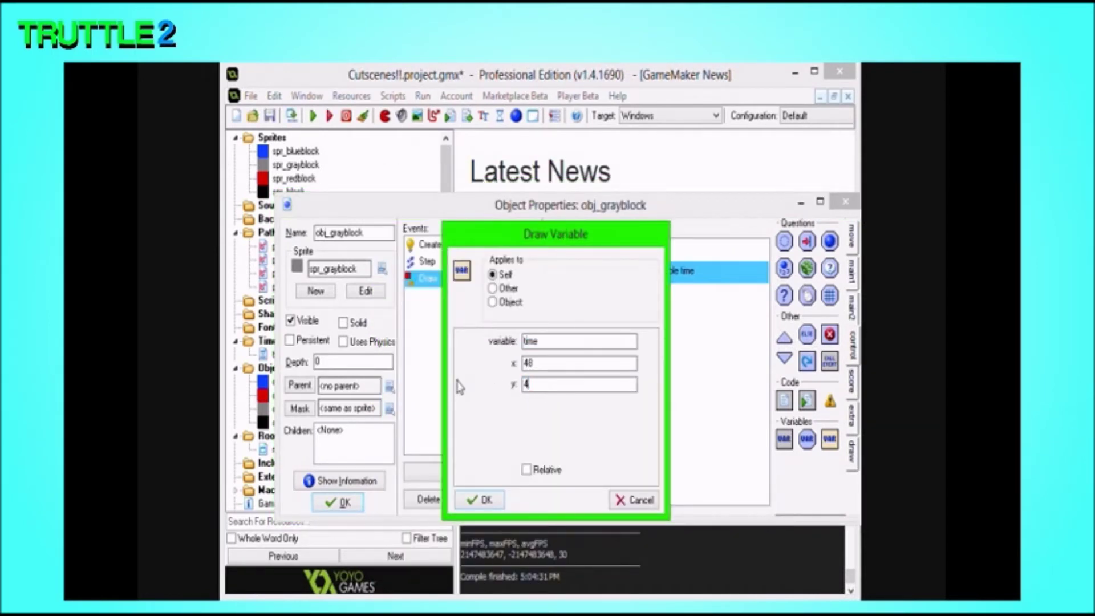
{"action": "key", "text": "Return"}
{"action": "left_click", "coordinate": [315, 117]}
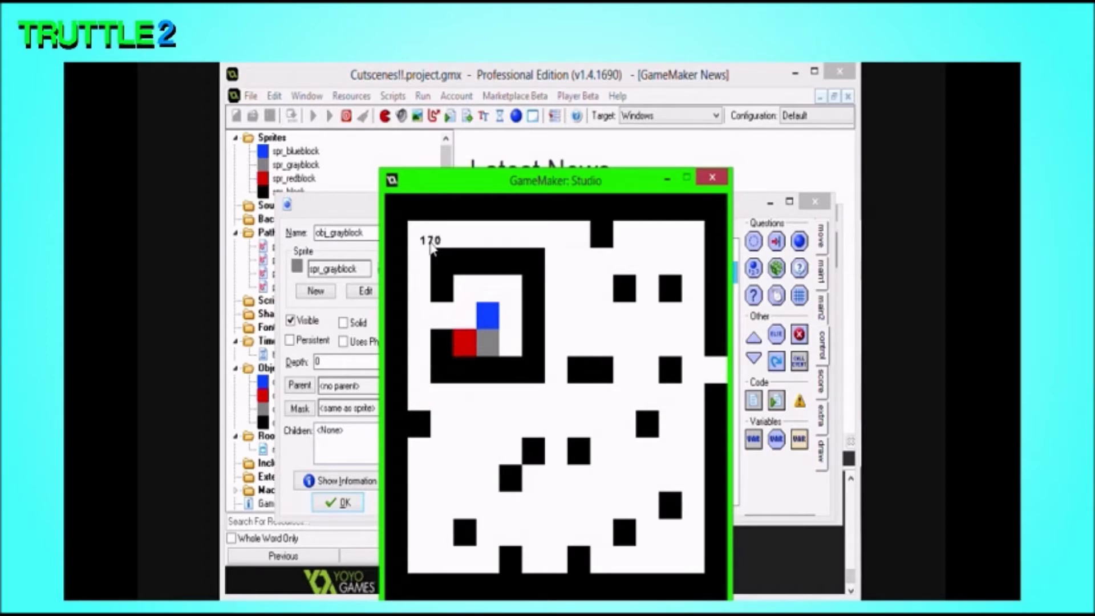
- Add a Step 175 moment to tml_cutscene and put an Execute Code action in obj_grayblock's Draw event
{"action": "left_click", "coordinate": [712, 176]}
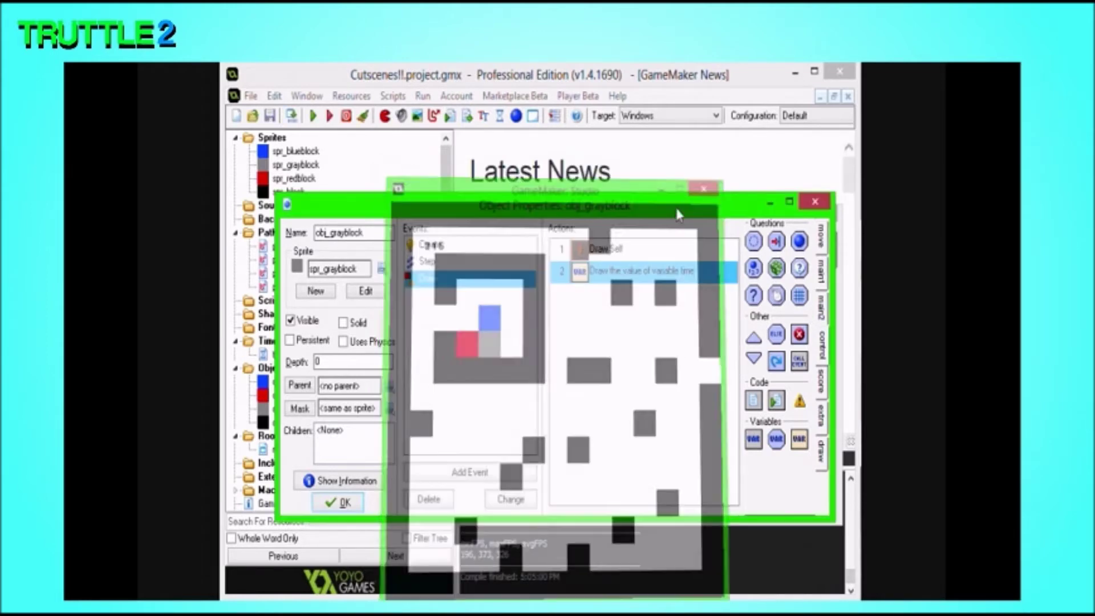
{"action": "left_click_drag", "start_coordinate": [527, 205], "coordinate": [584, 201]}
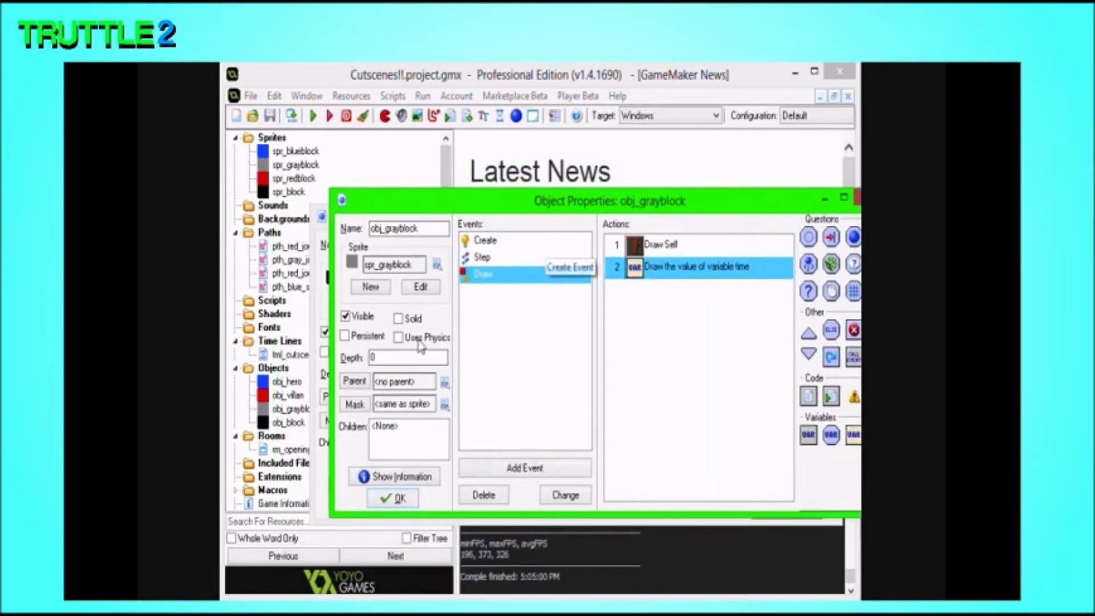
{"action": "double_click", "coordinate": [306, 356]}
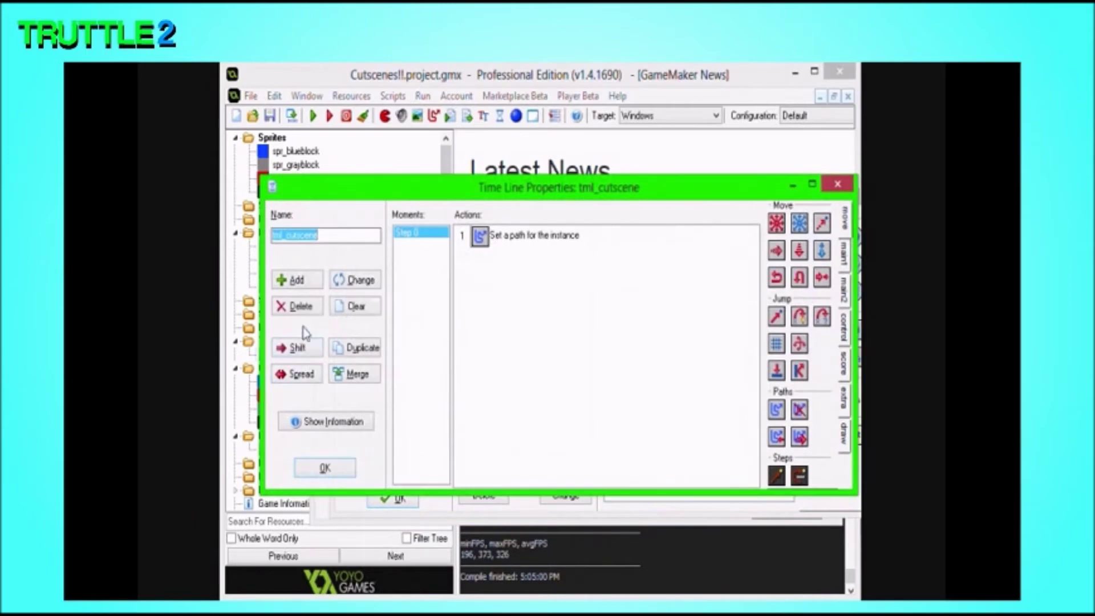
{"action": "left_click", "coordinate": [315, 283]}
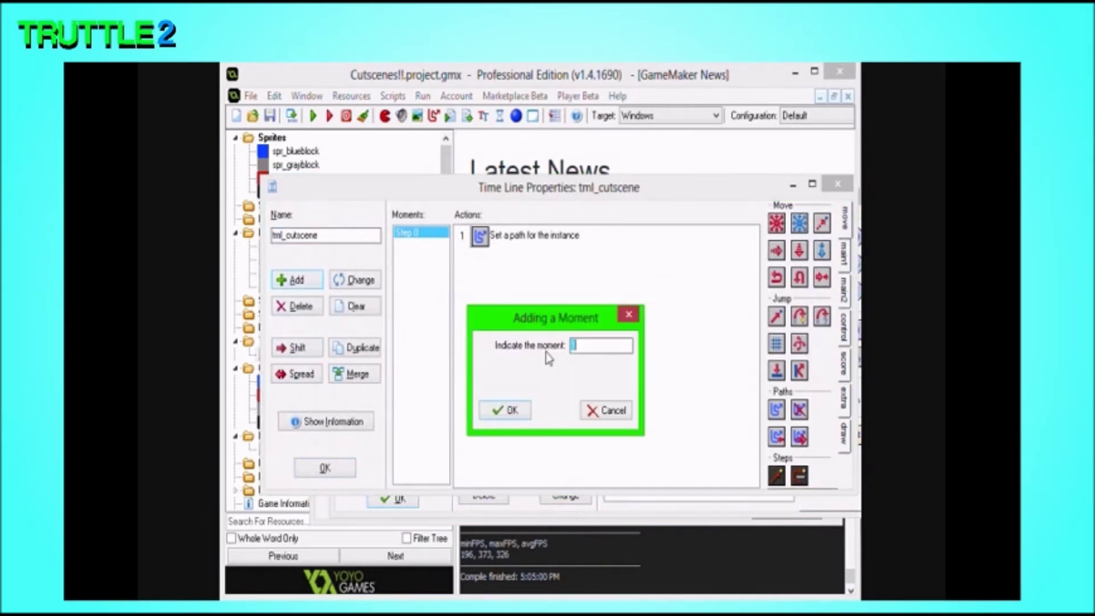
{"action": "key", "text": "Return"}
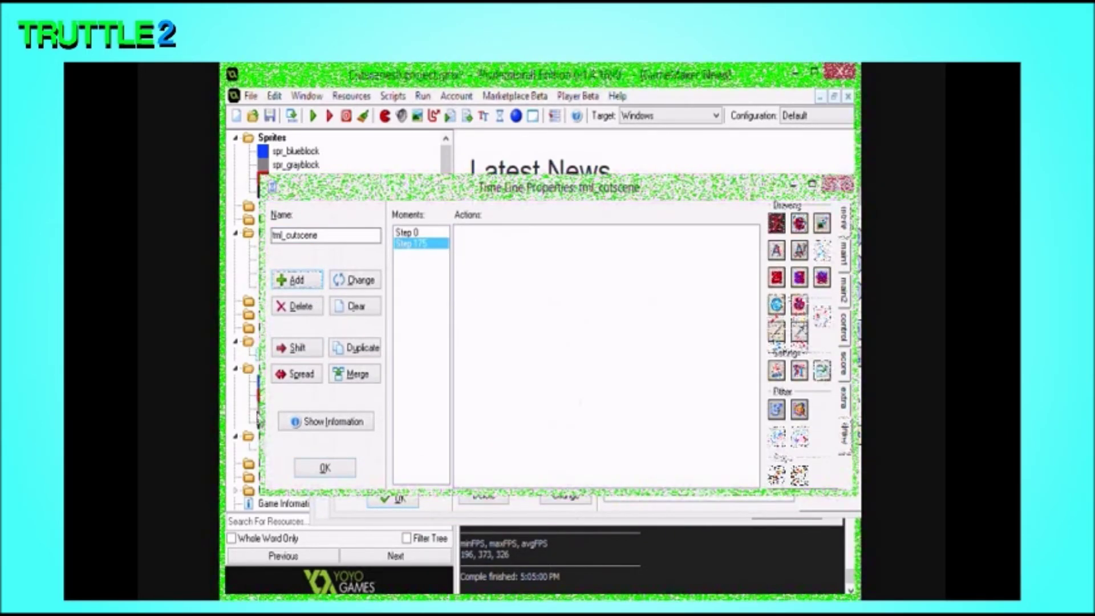
{"action": "double_click", "coordinate": [260, 421]}
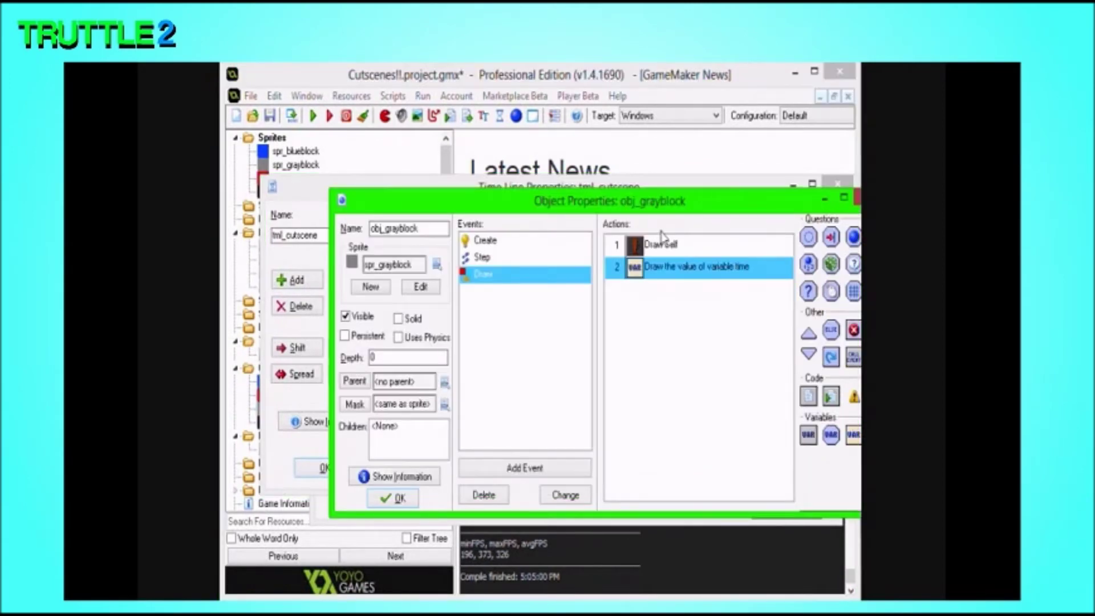
{"action": "left_click_drag", "start_coordinate": [716, 395], "coordinate": [677, 403]}
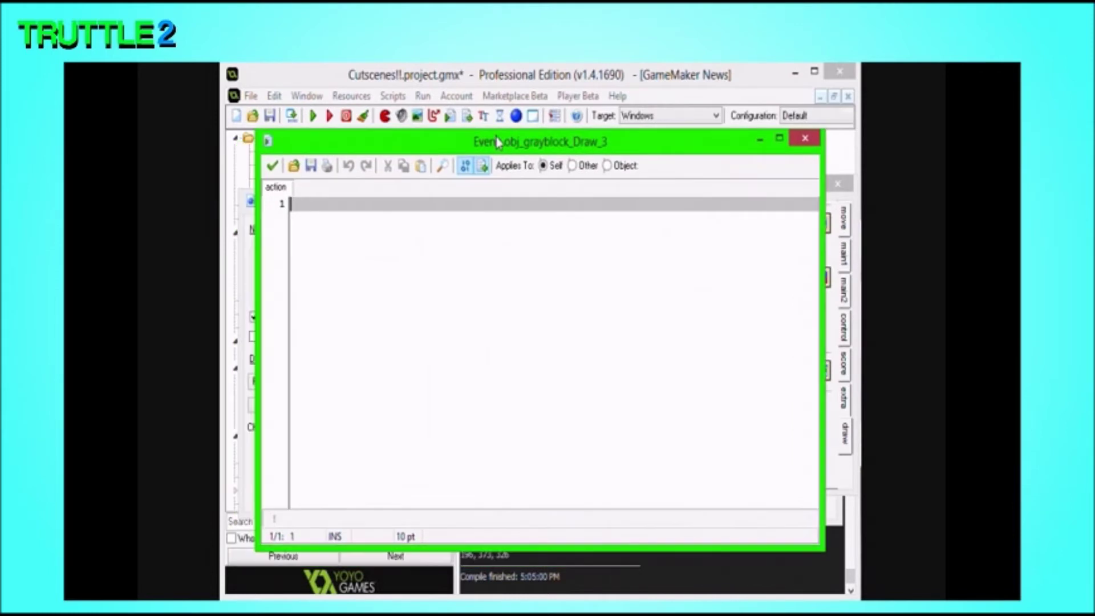
- Write draw_text(48,240,global.currentdialogue); in the Draw event code and save it
{"action": "type", "text": "draw_text"}
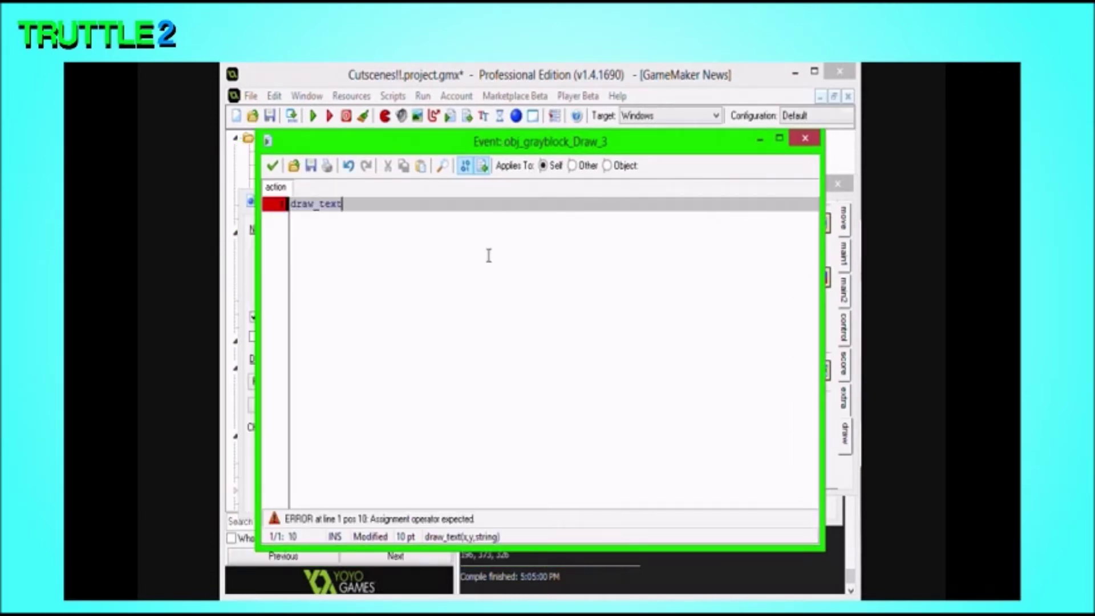
{"action": "type", "text": "(48,2"}
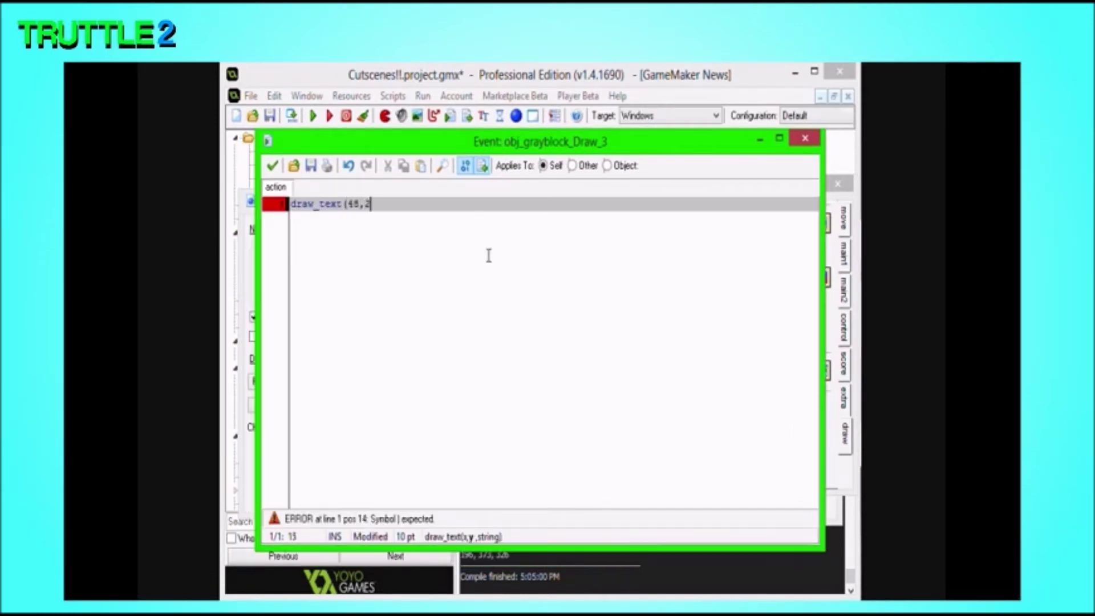
{"action": "type", "text": "40,global.stri"}
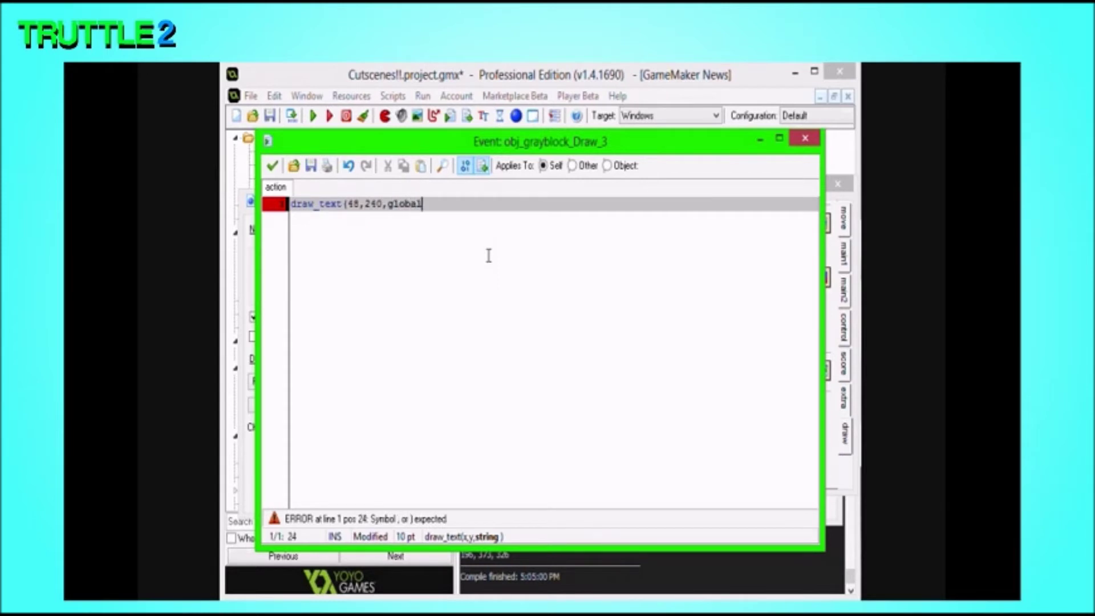
{"action": "key", "text": "BackSpace"}
{"action": "key", "text": "BackSpace"}
{"action": "key", "text": "BackSpace"}
{"action": "key", "text": "BackSpace"}
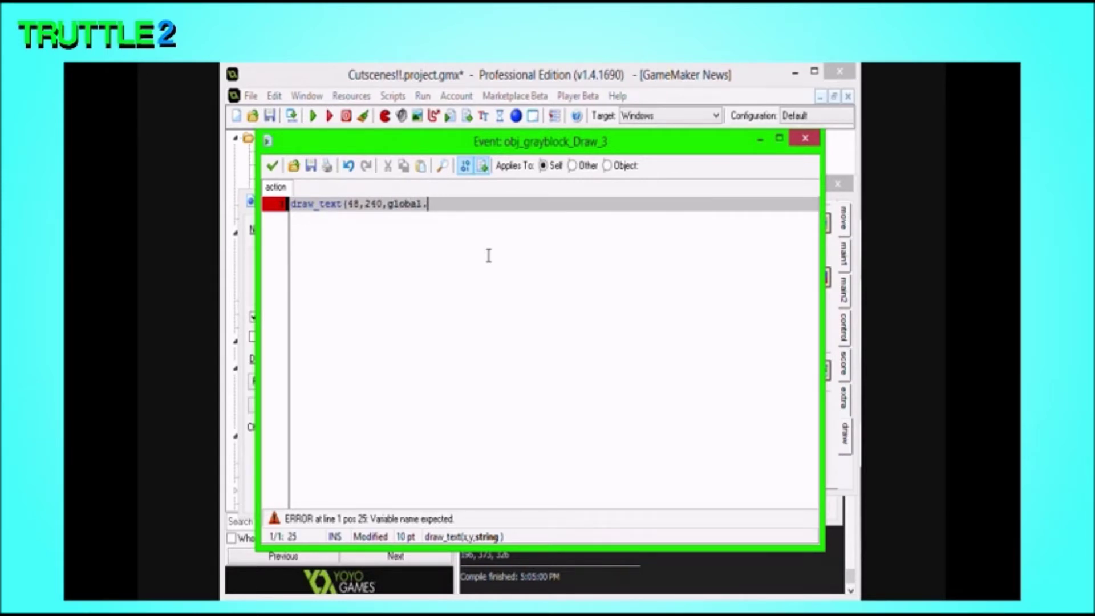
{"action": "type", "text": "currentdialo"}
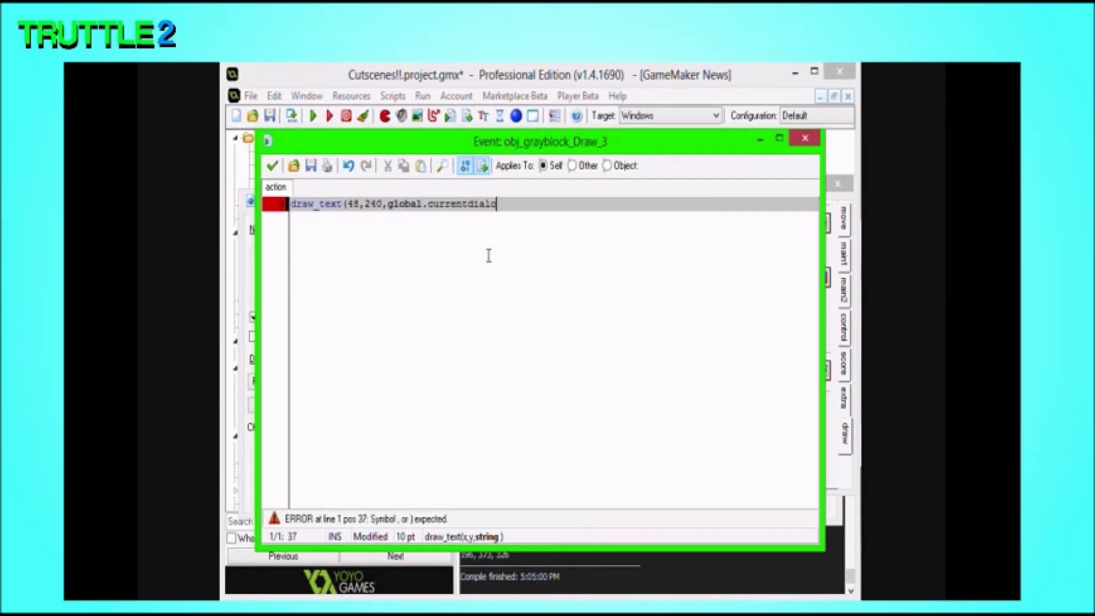
{"action": "type", "text": "gue);"}
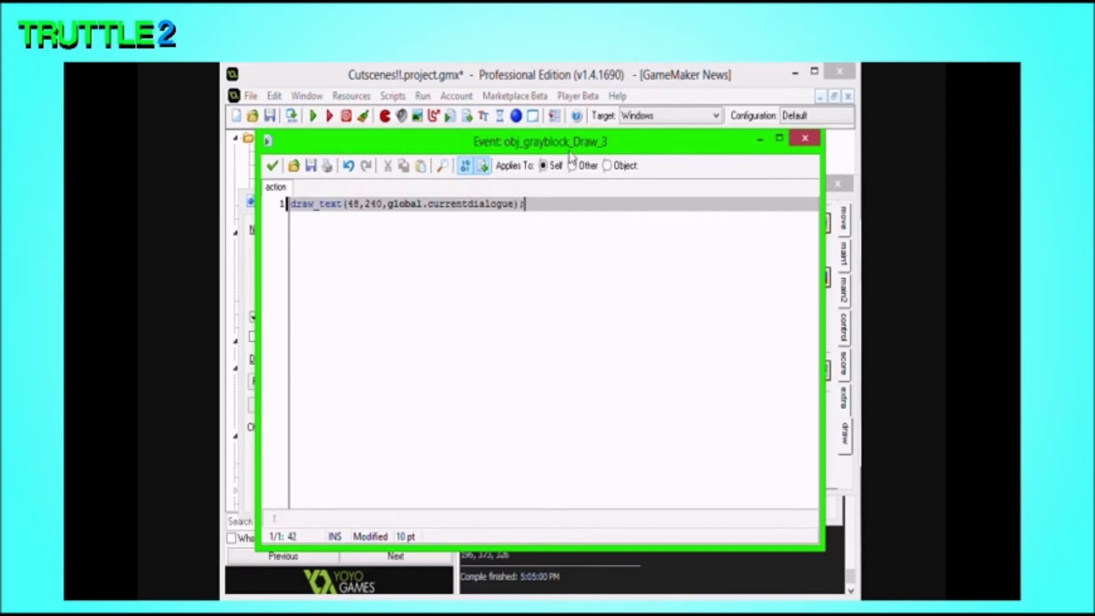
{"action": "left_click", "coordinate": [276, 167]}
- Add a Set Variable action to the Create event setting currentdialogue to ""
{"action": "left_click", "coordinate": [482, 242]}
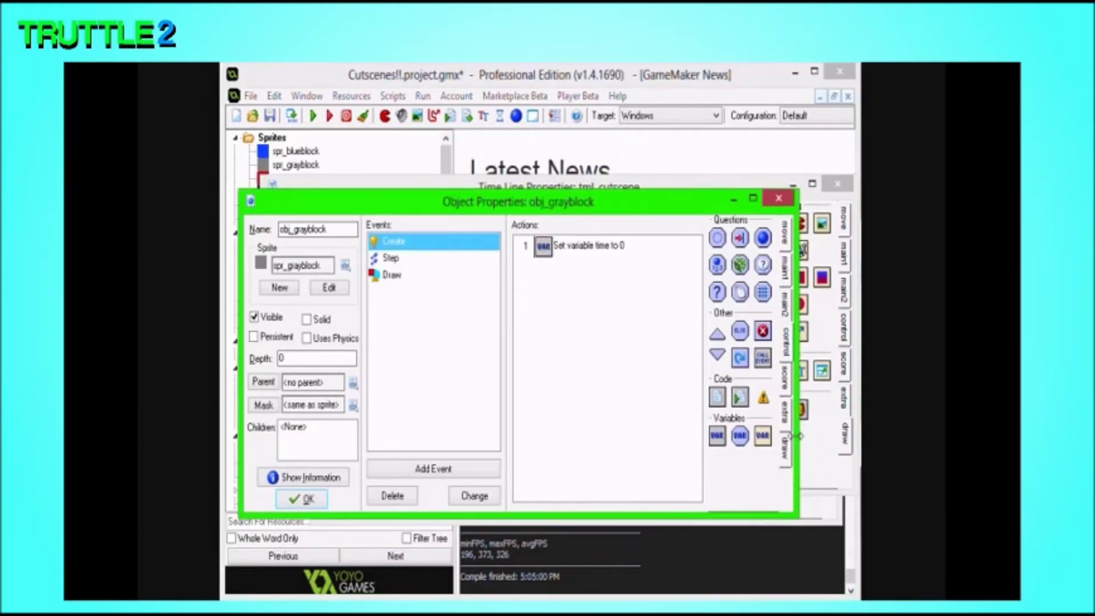
{"action": "left_click_drag", "start_coordinate": [713, 439], "coordinate": [647, 321]}
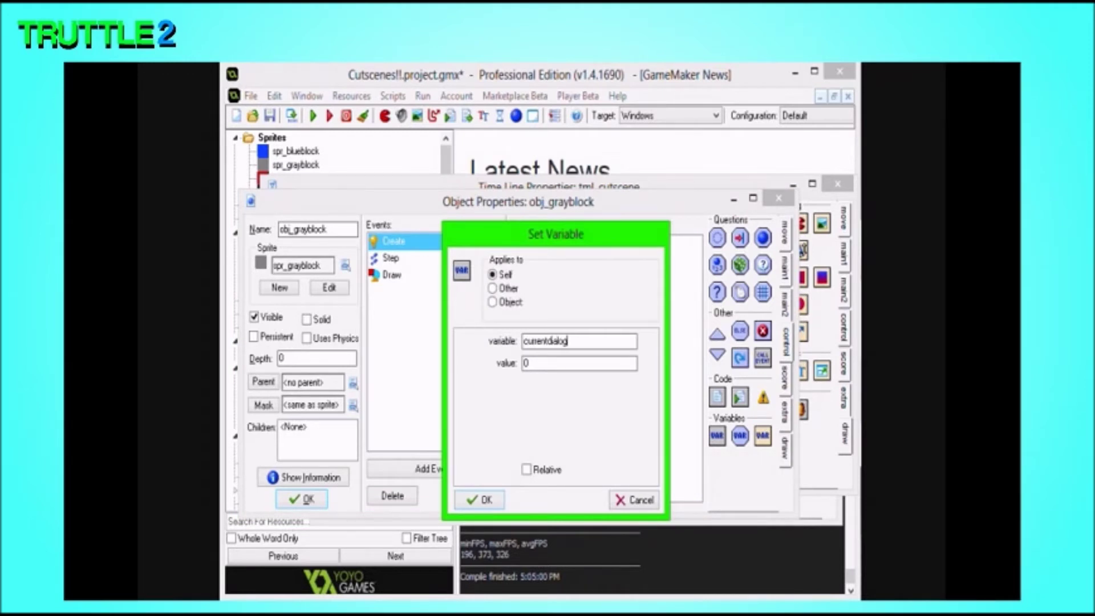
{"action": "key", "text": "Return"}
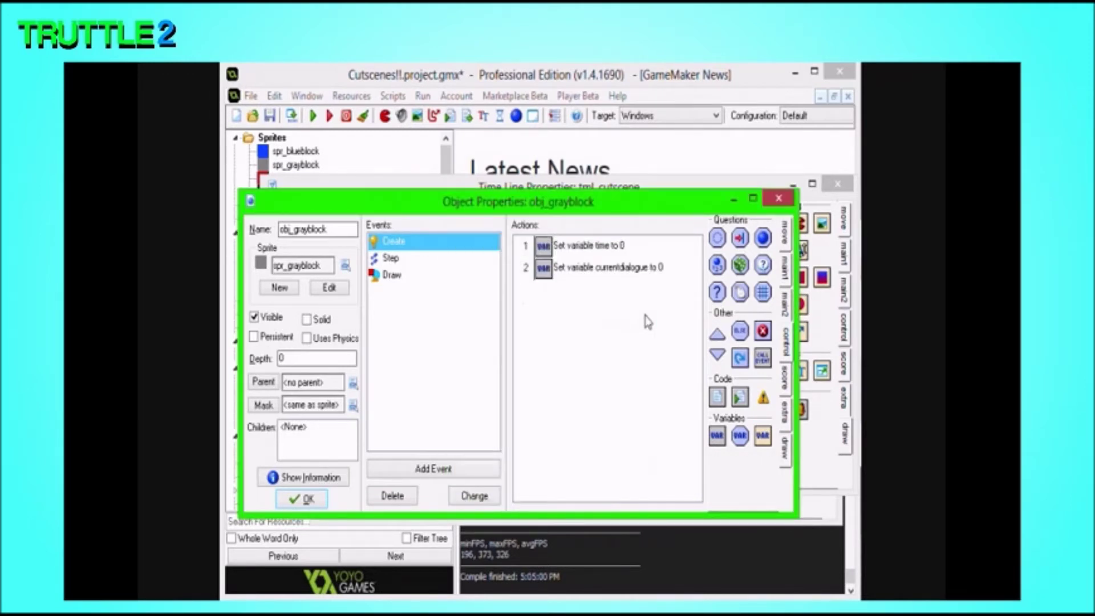
{"action": "double_click", "coordinate": [579, 367]}
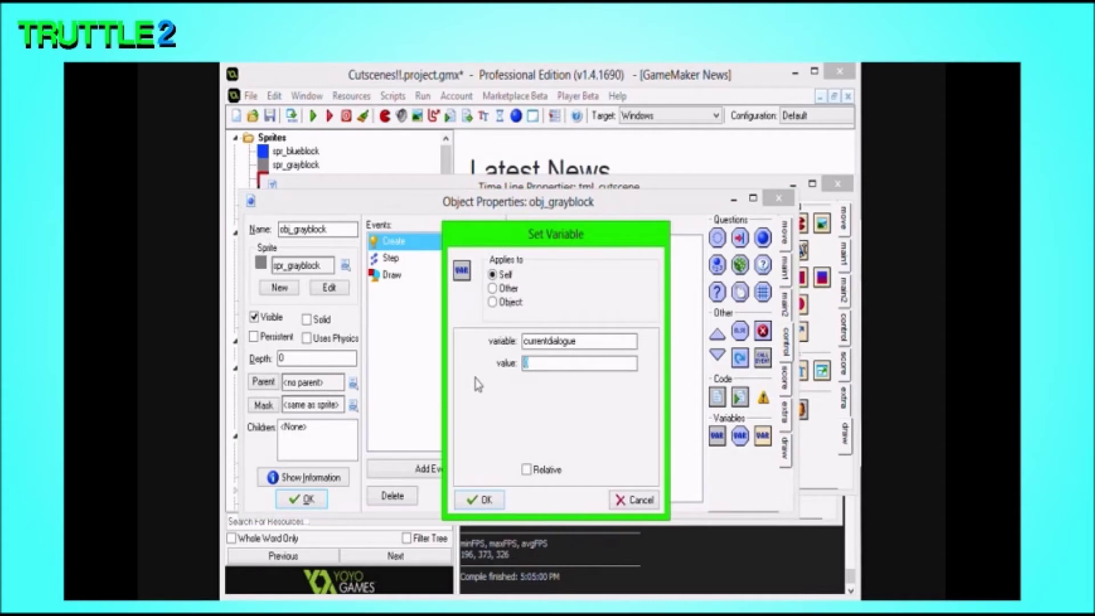
{"action": "type", "text": "\"\""}
{"action": "key", "text": "Return"}
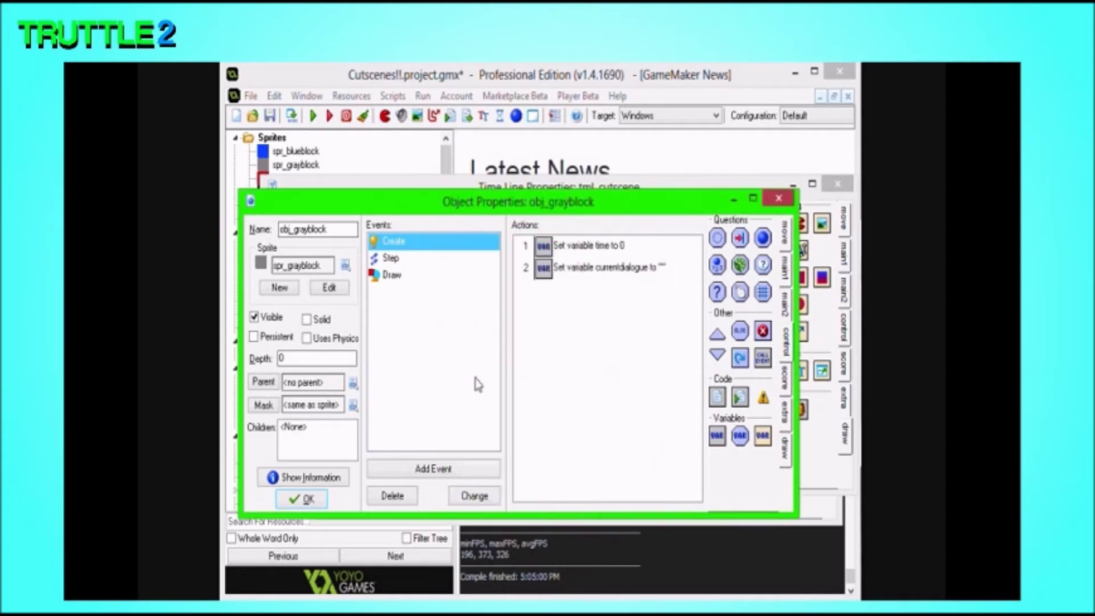
- Make Step 175 set global.currentdialogue to "Red Block: Hahahaha! I captured the gray block!"
{"action": "left_click", "coordinate": [308, 499]}
{"action": "left_click", "coordinate": [843, 329]}
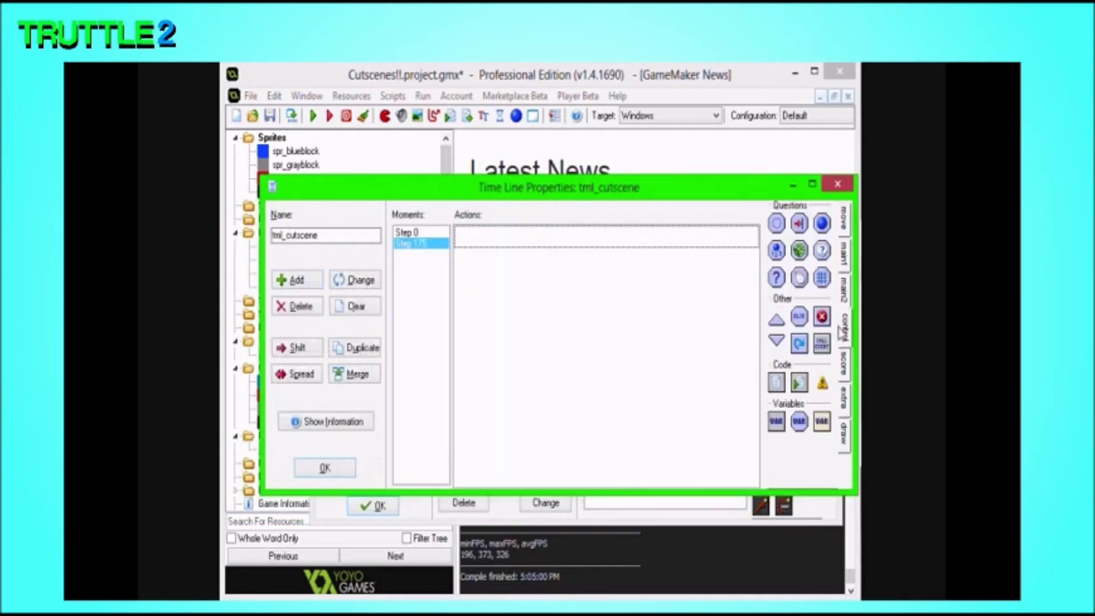
{"action": "left_click_drag", "start_coordinate": [776, 423], "coordinate": [717, 427]}
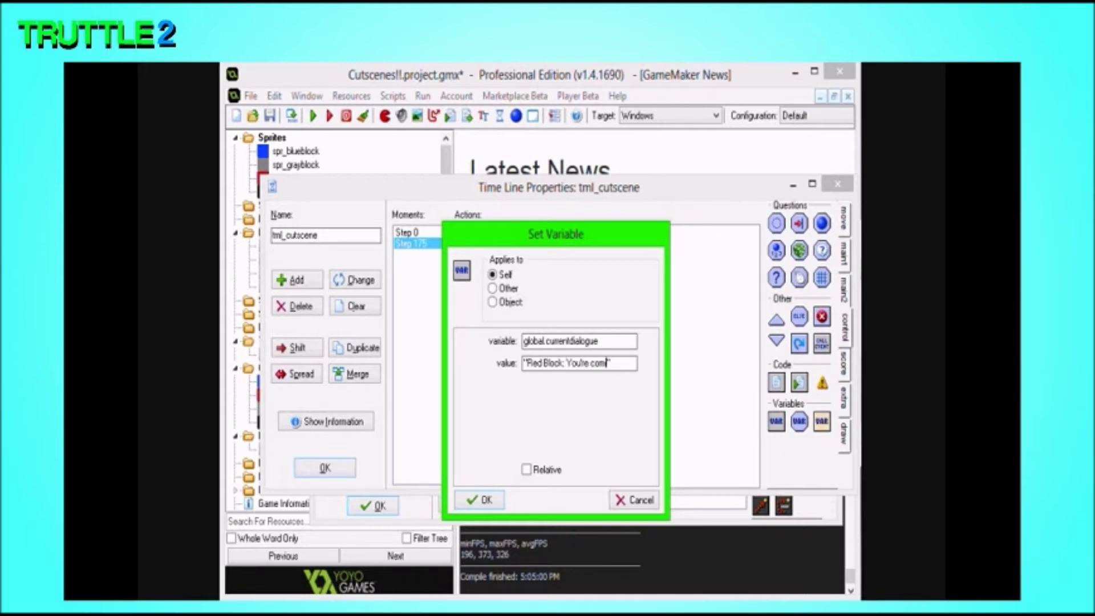
{"action": "type", "text": "me n"}
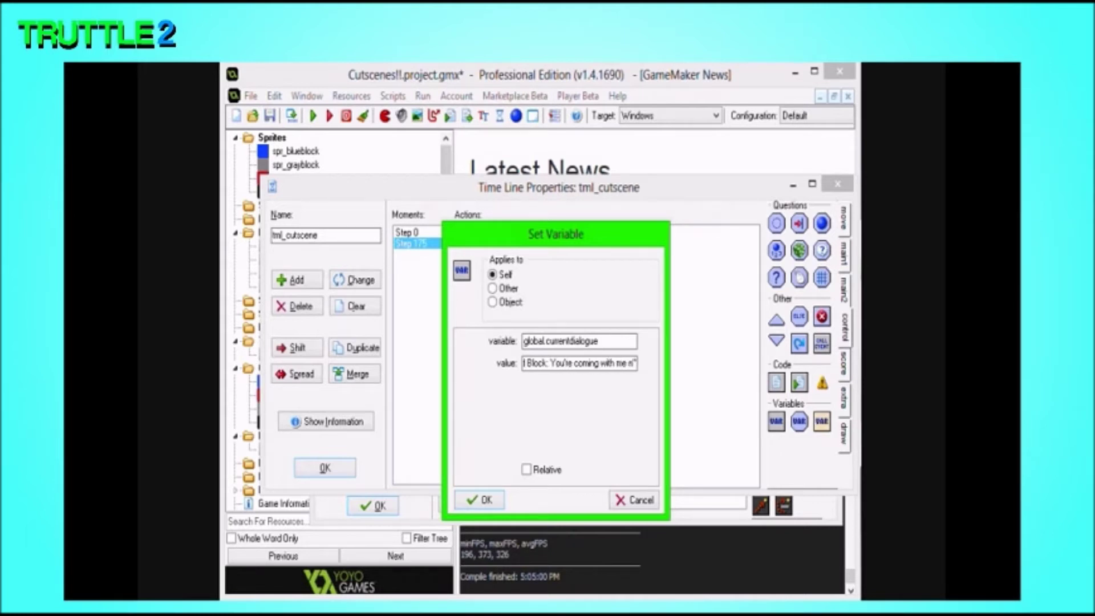
{"action": "type", "text": "ow"}
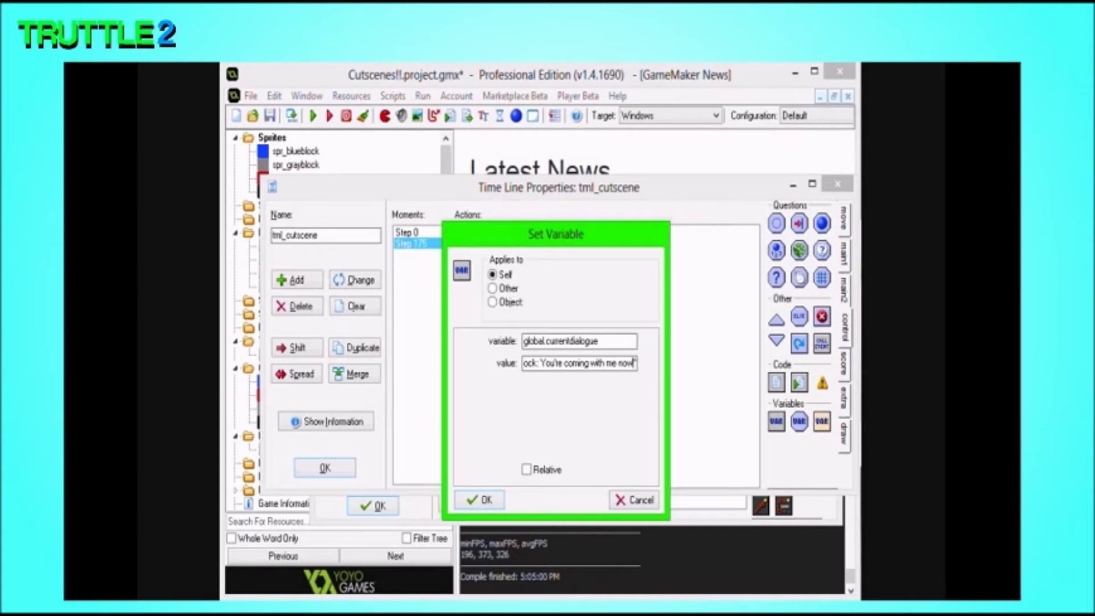
{"action": "key", "text": "BackSpace"}
{"action": "key", "text": "BackSpace"}
{"action": "key", "text": "BackSpace"}
{"action": "key", "text": "BackSpace"}
{"action": "key", "text": "BackSpace"}
{"action": "key", "text": "BackSpace"}
{"action": "key", "text": "BackSpace"}
{"action": "key", "text": "BackSpace"}
{"action": "key", "text": "BackSpace"}
{"action": "key", "text": "BackSpace"}
{"action": "key", "text": "BackSpace"}
{"action": "key", "text": "BackSpace"}
{"action": "key", "text": "BackSpace"}
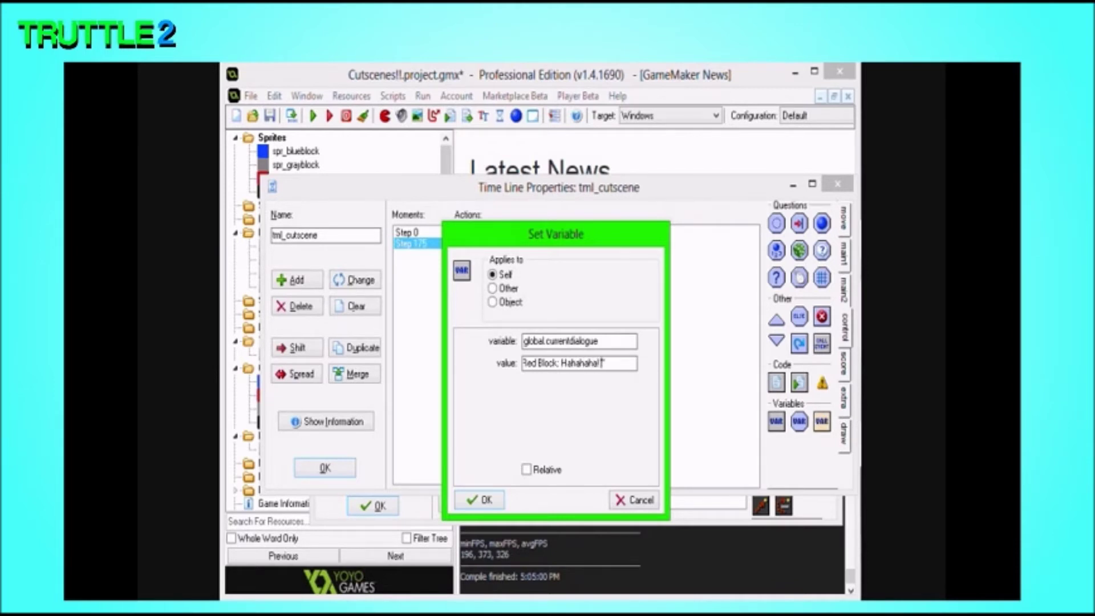
{"action": "type", "text": "ed the"}
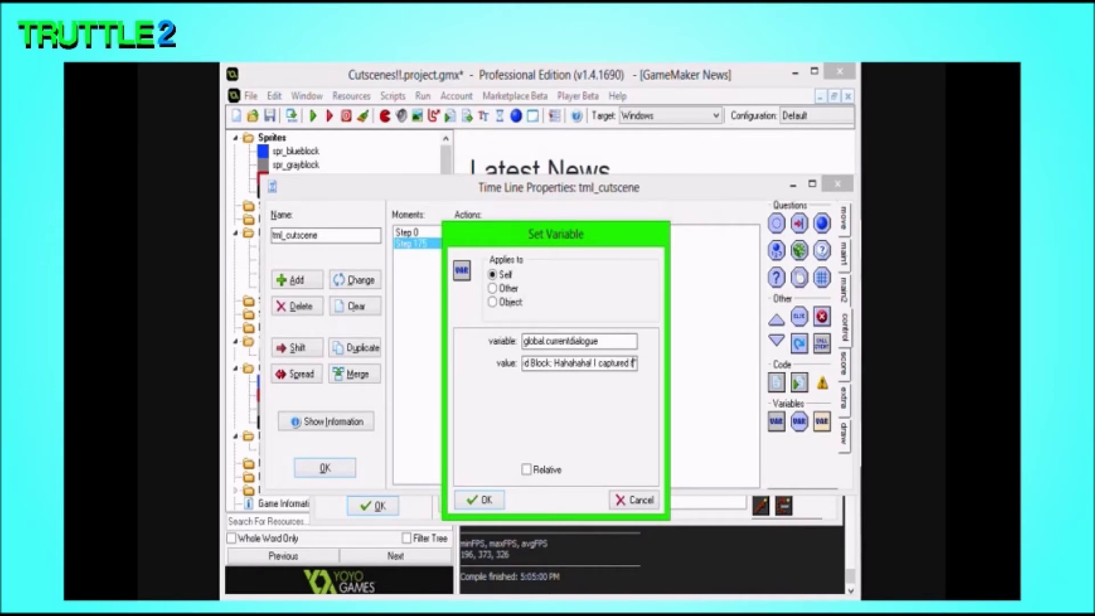
{"action": "type", "text": " gray block!\""}
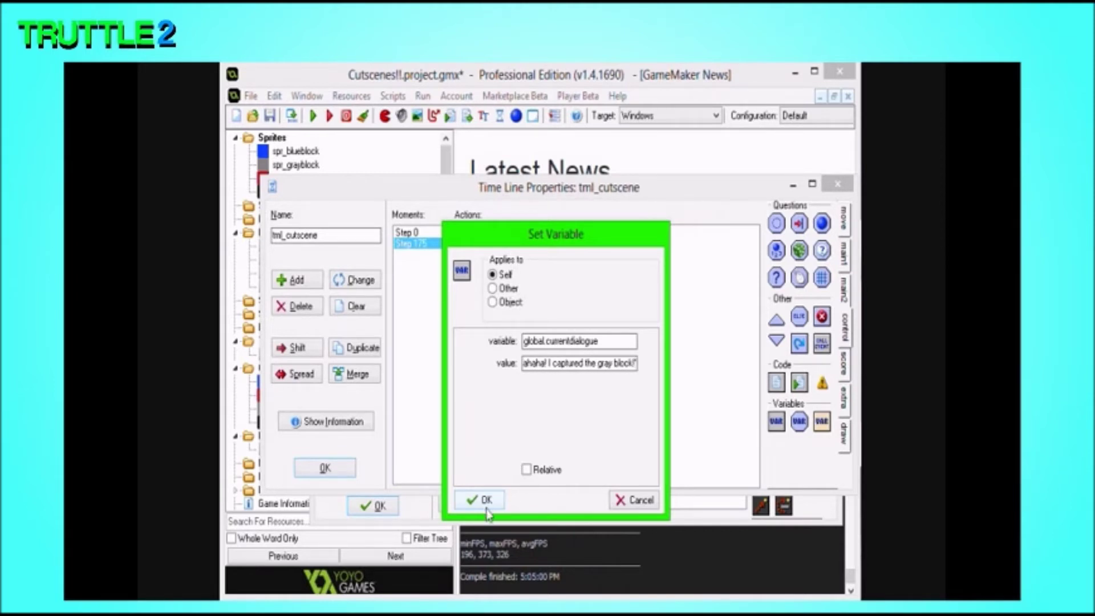
{"action": "left_click", "coordinate": [482, 500]}
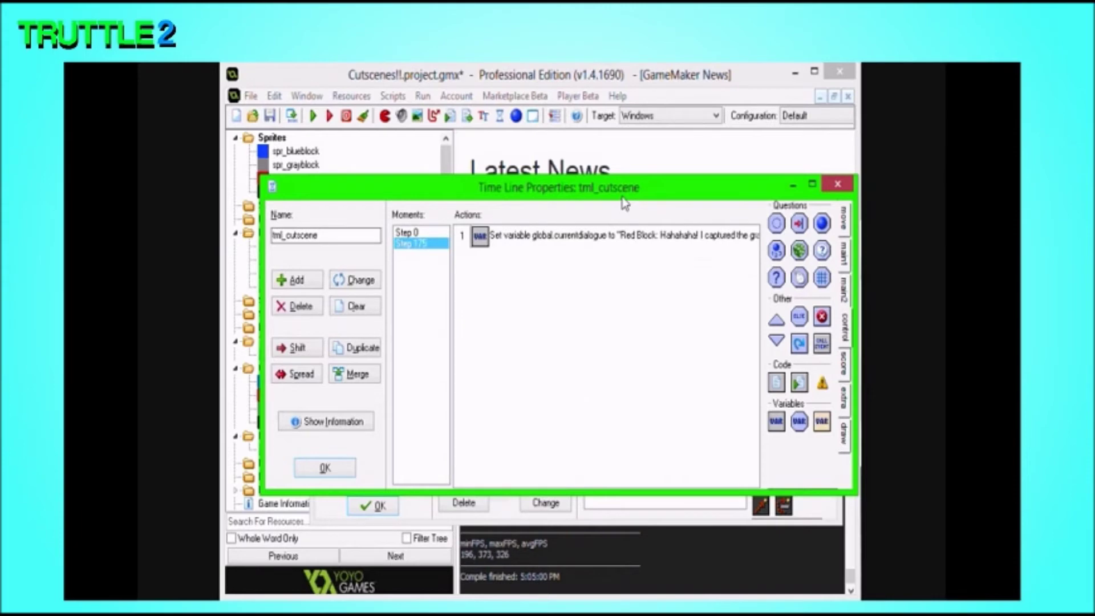
{"action": "mouse_move", "coordinate": [624, 203]}
{"action": "left_mouse_down"}
{"action": "mouse_move", "coordinate": [597, 216]}
{"action": "mouse_move", "coordinate": [608, 202]}
{"action": "left_mouse_up"}
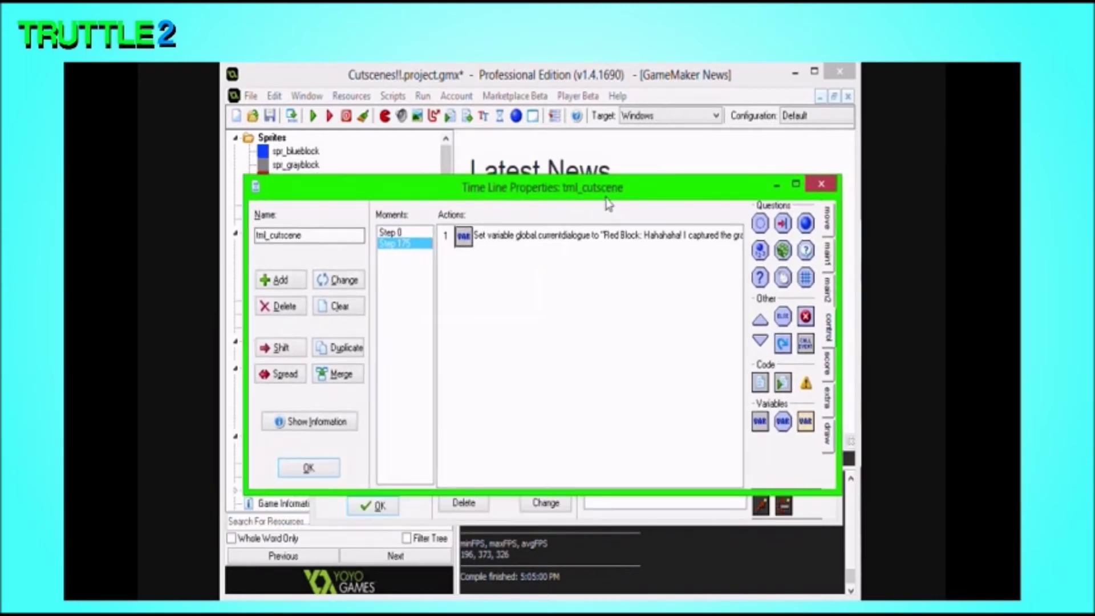
{"action": "left_click", "coordinate": [309, 467]}
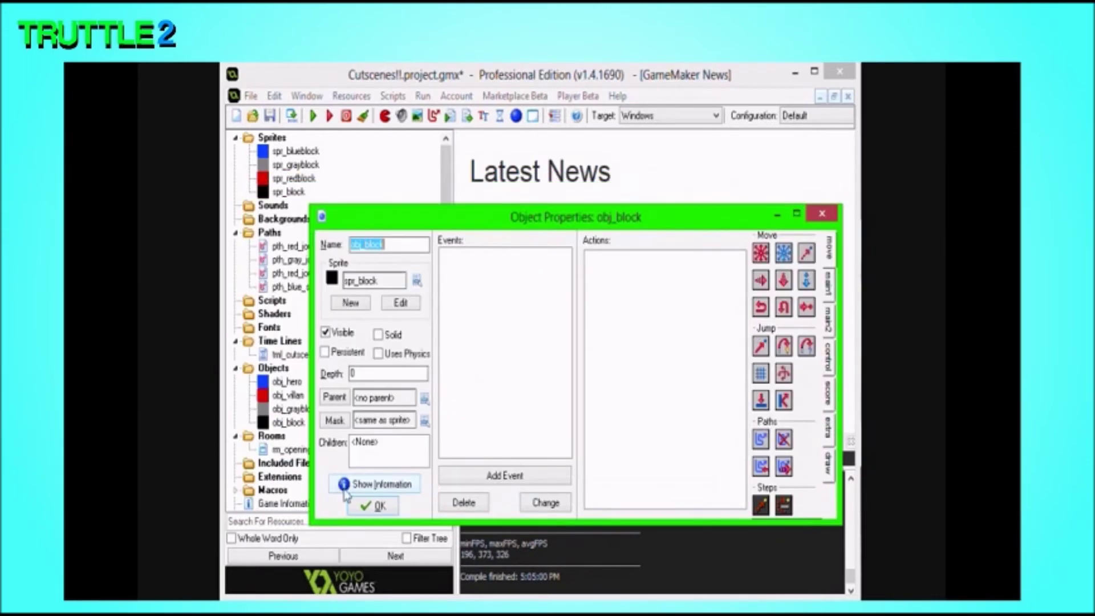
- Prefix obj_grayblock's Create-event currentdialogue with global., then test-run to see the capture line
{"action": "left_click", "coordinate": [373, 505]}
{"action": "double_click", "coordinate": [300, 411]}
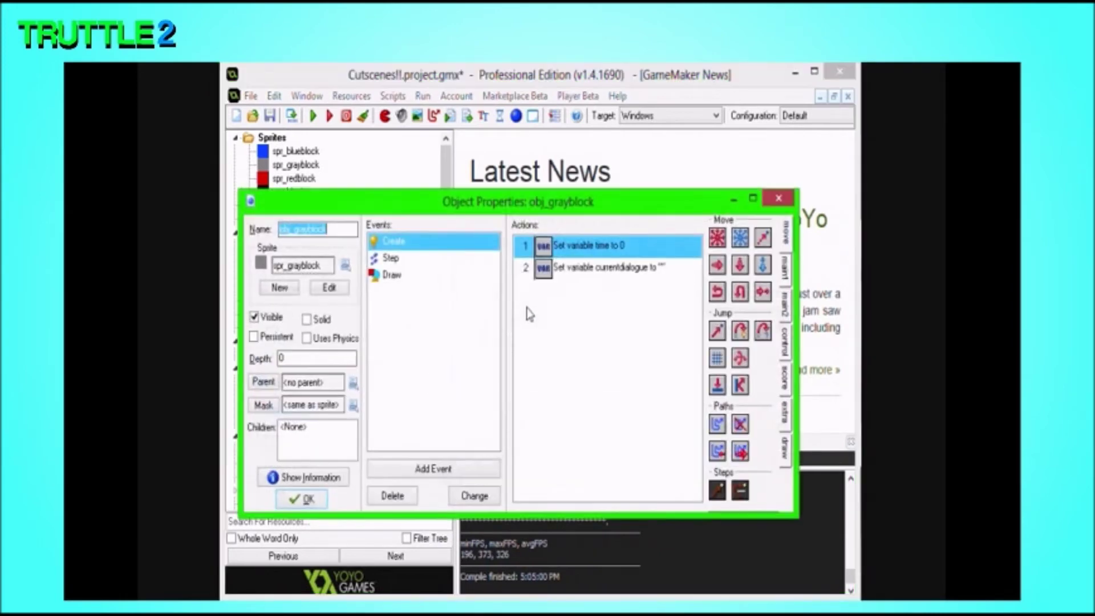
{"action": "double_click", "coordinate": [603, 266]}
{"action": "left_click", "coordinate": [526, 341]}
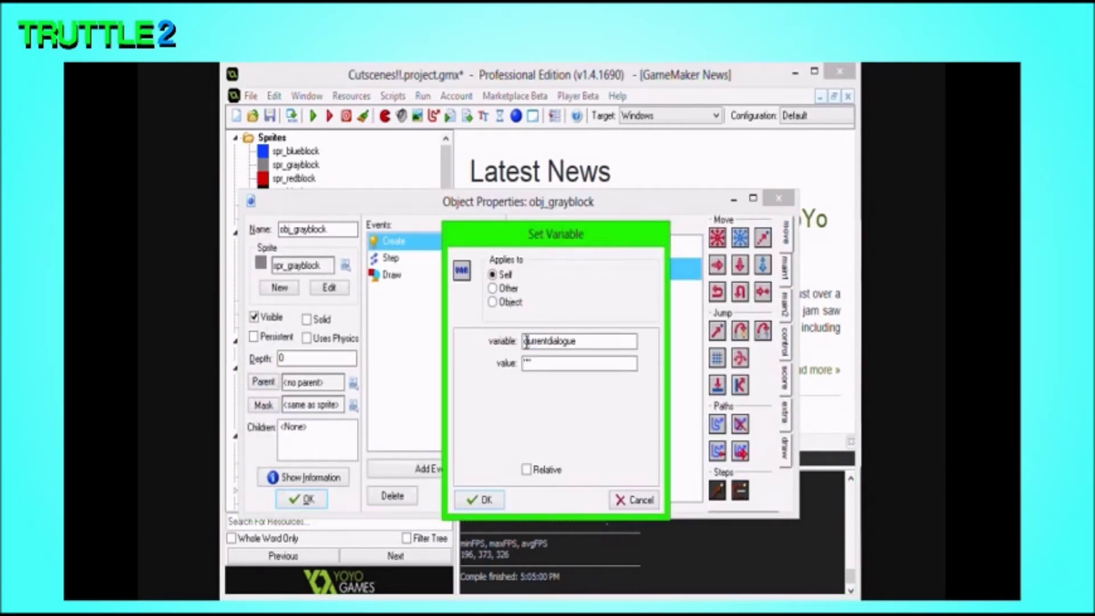
{"action": "type", "text": "global."}
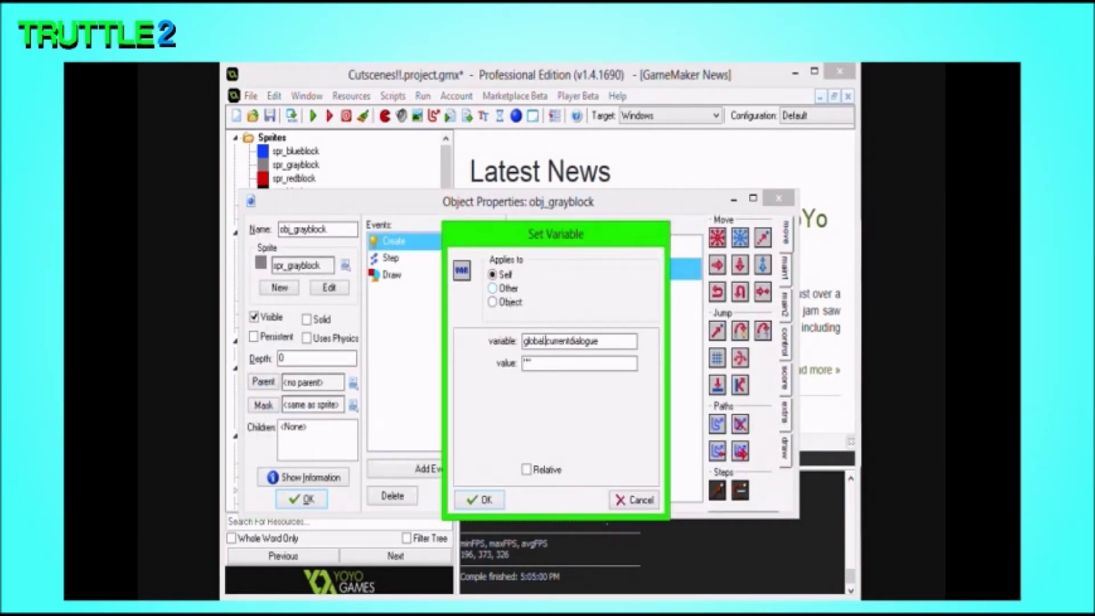
{"action": "key", "text": "Return"}
{"action": "left_click", "coordinate": [312, 116]}
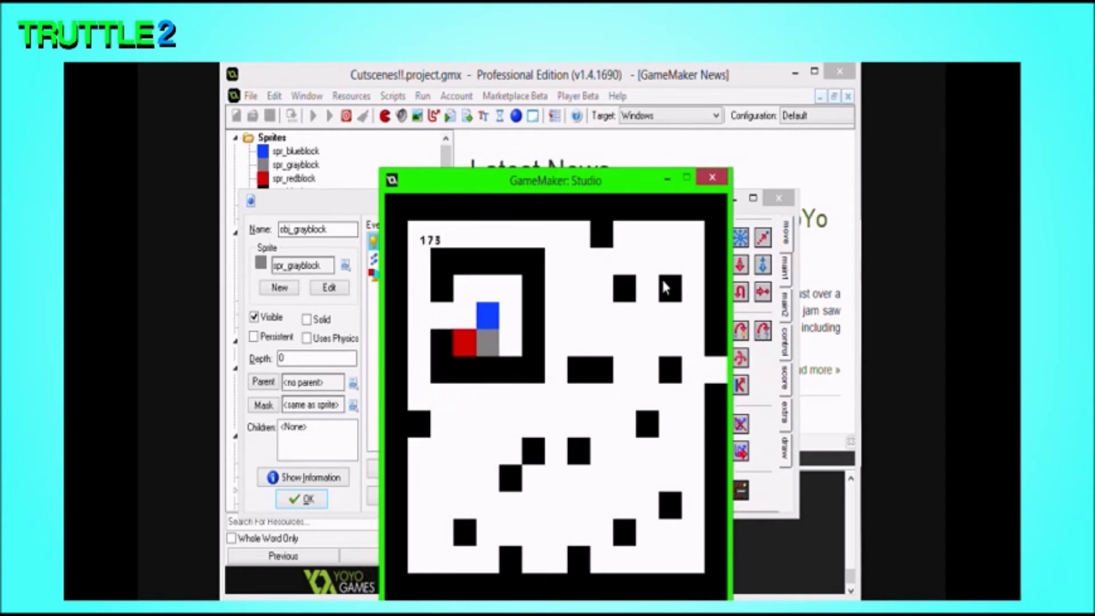
{"action": "left_click", "coordinate": [712, 178]}
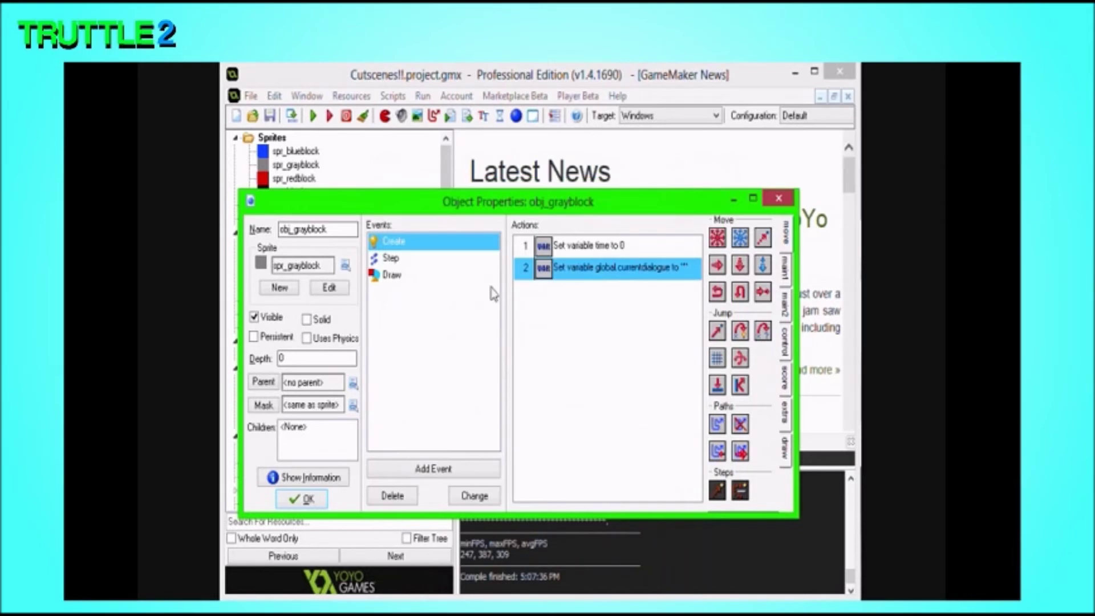
- Review obj_grayblock's draw_text dialogue code, then close the object and the rm_openingcutscene room editor
{"action": "left_click", "coordinate": [440, 259]}
{"action": "left_click", "coordinate": [434, 275]}
{"action": "left_click", "coordinate": [590, 293]}
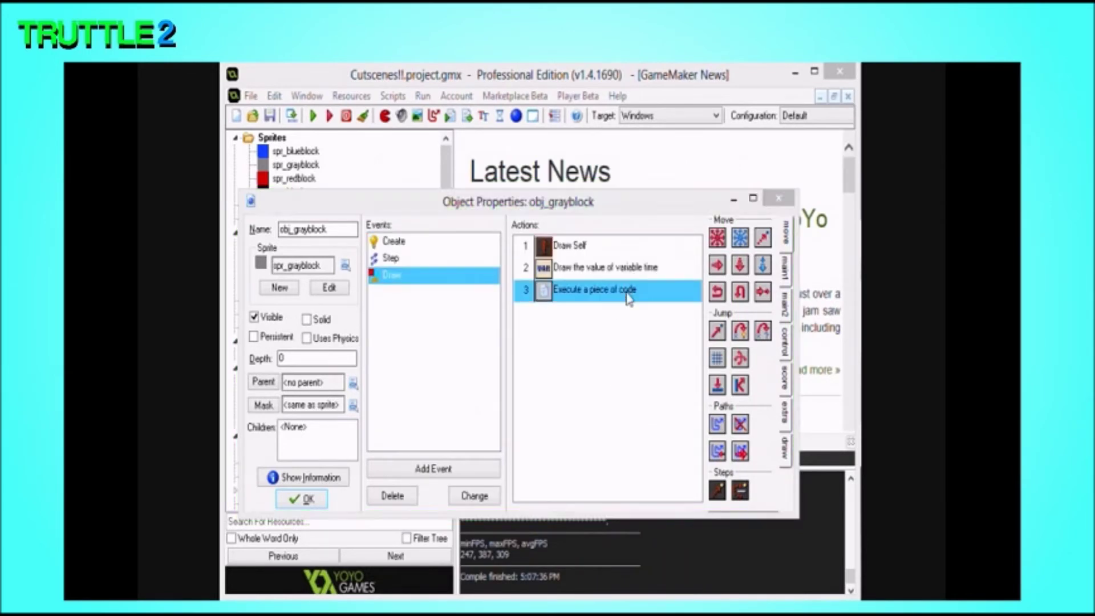
{"action": "double_click", "coordinate": [630, 295]}
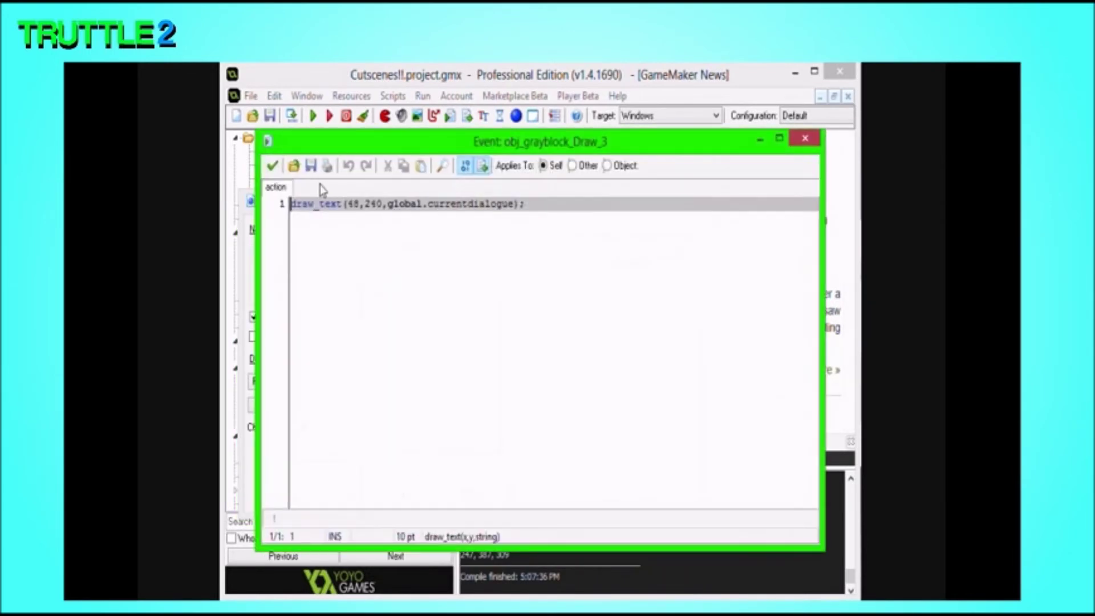
{"action": "double_click", "coordinate": [353, 204]}
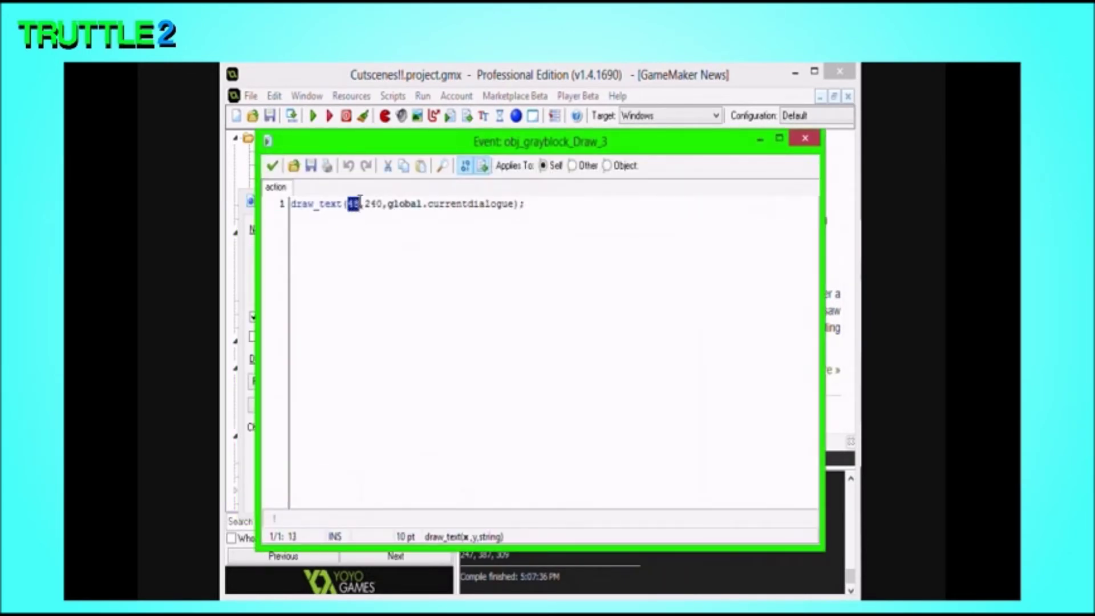
{"action": "left_click", "coordinate": [272, 165]}
{"action": "left_click", "coordinate": [302, 500]}
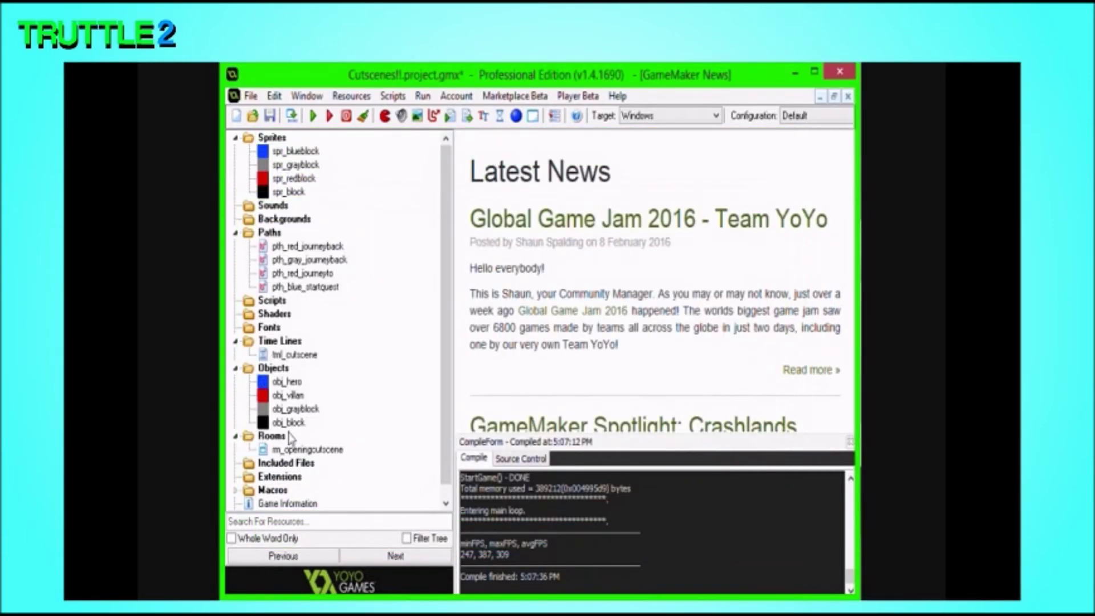
{"action": "double_click", "coordinate": [302, 448]}
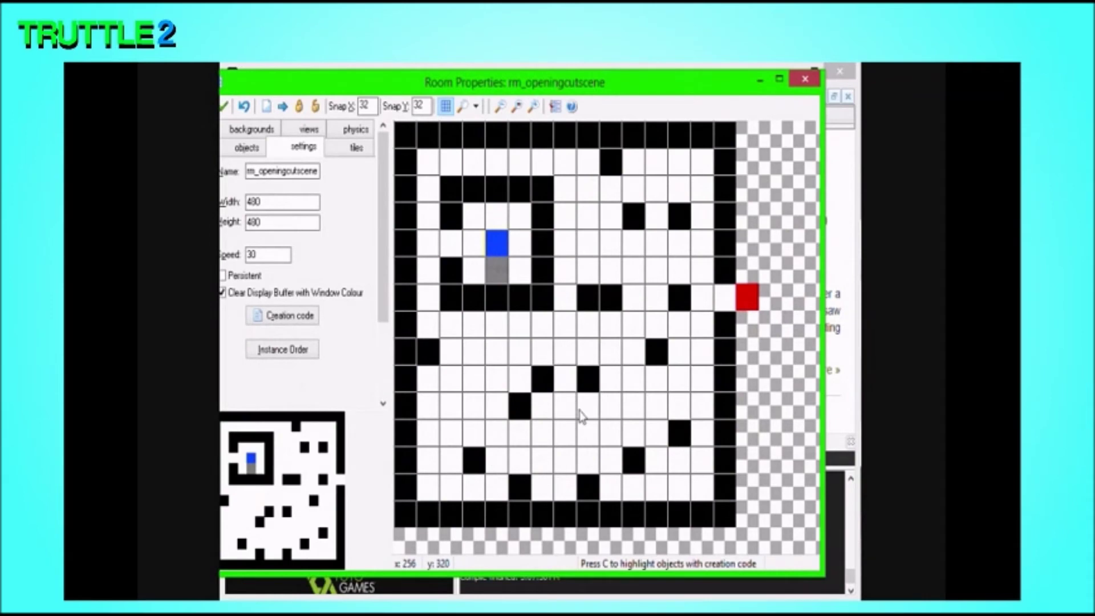
{"action": "left_click", "coordinate": [224, 106]}
- Insert a # line break after 'captured' in the Step 175 dialogue, save, and run the game
{"action": "left_click", "coordinate": [294, 355]}
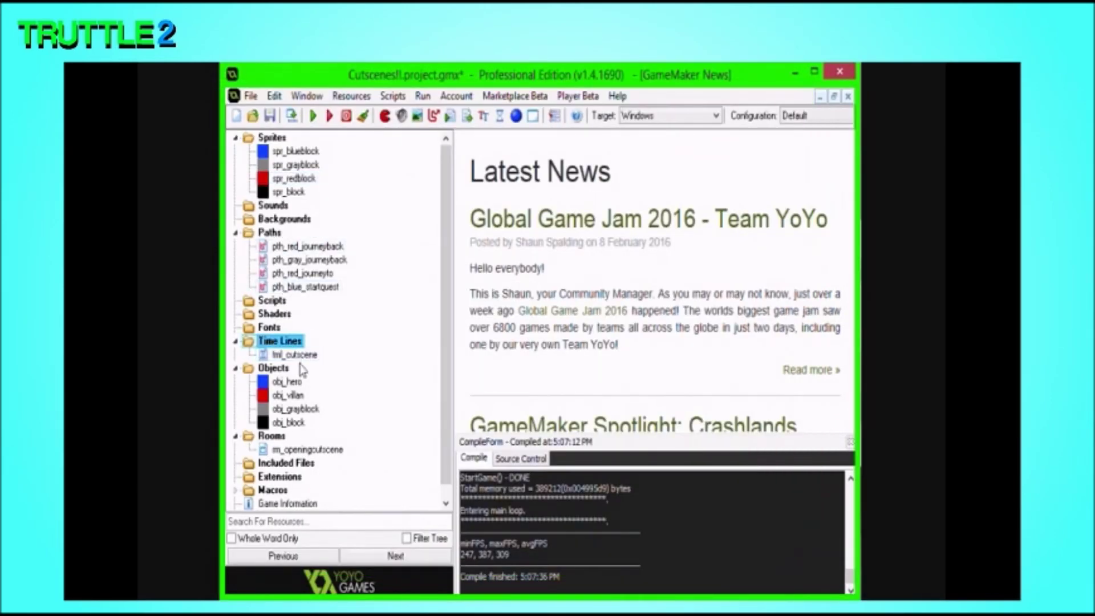
{"action": "double_click", "coordinate": [294, 355]}
{"action": "left_click", "coordinate": [388, 248]}
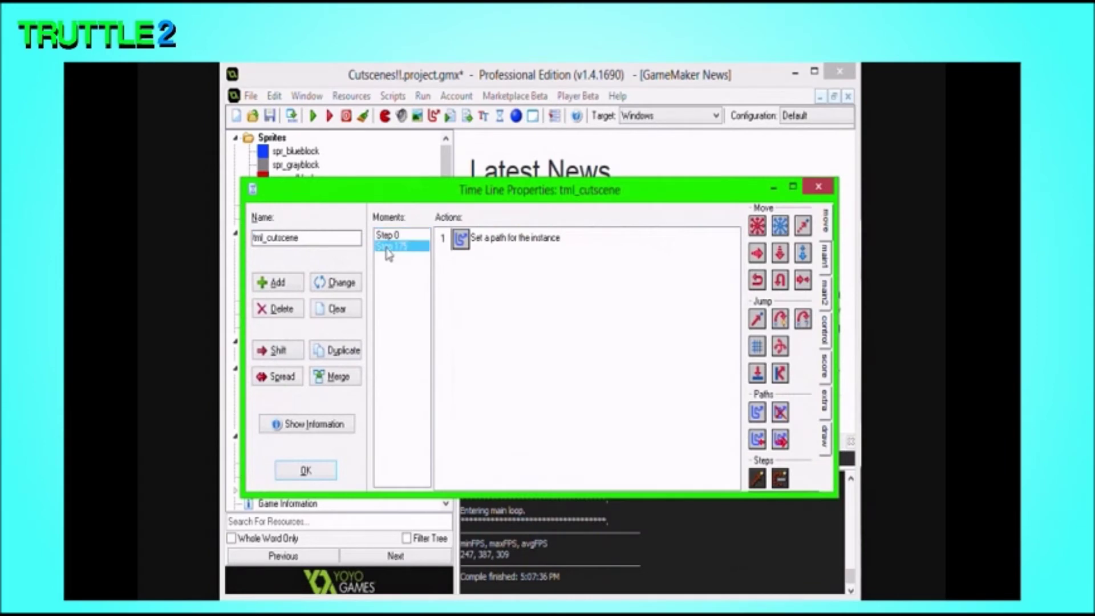
{"action": "double_click", "coordinate": [560, 260]}
{"action": "left_click", "coordinate": [631, 365]}
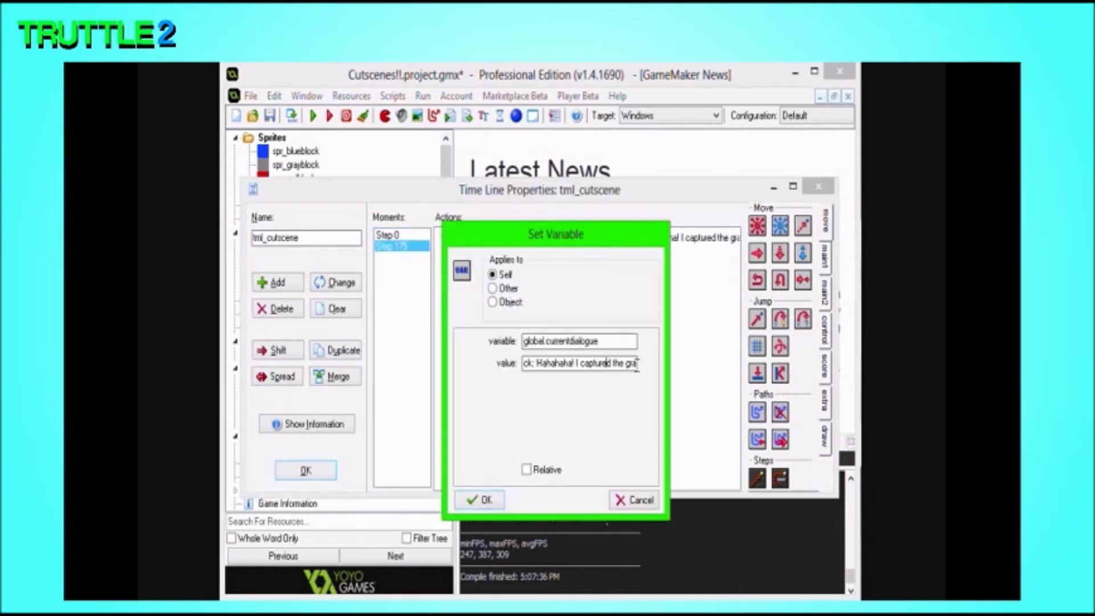
{"action": "type", "text": "#"}
{"action": "key", "text": "Return"}
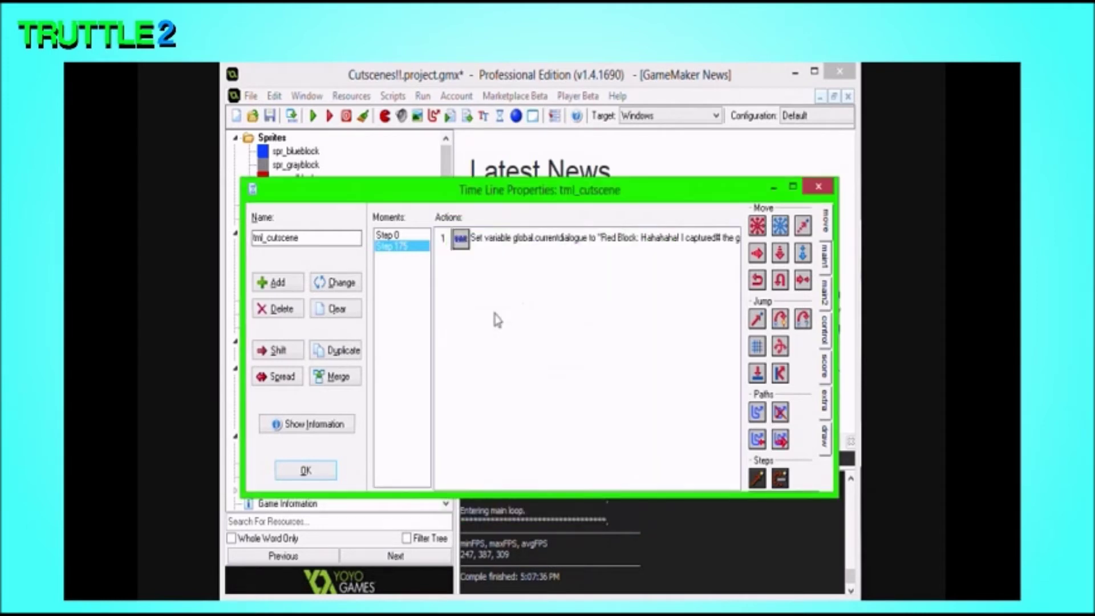
{"action": "key", "text": "ctrl+s"}
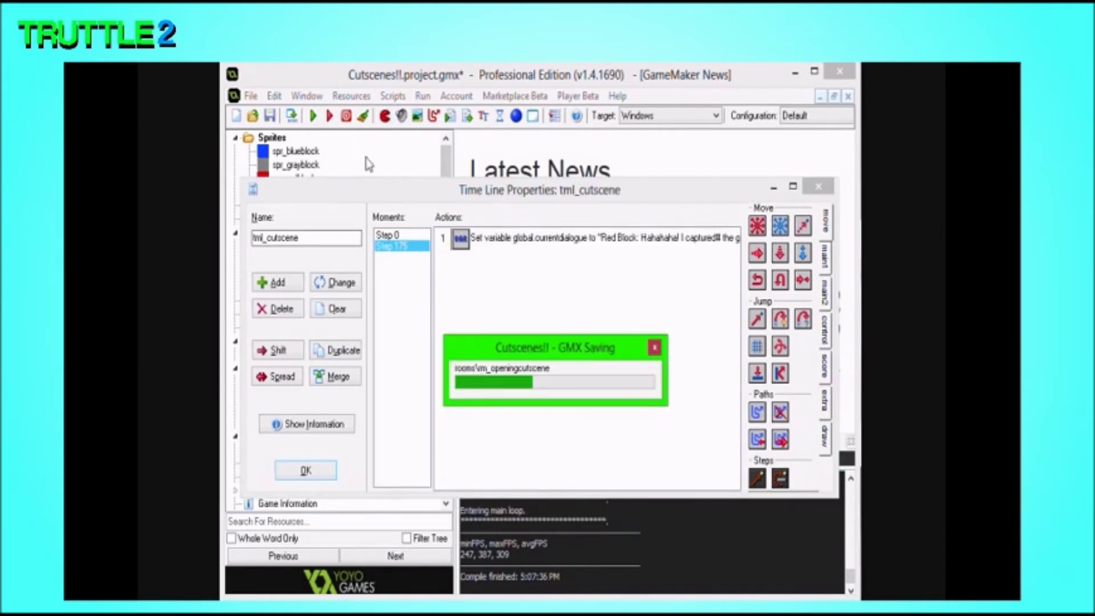
{"action": "left_click", "coordinate": [313, 115]}
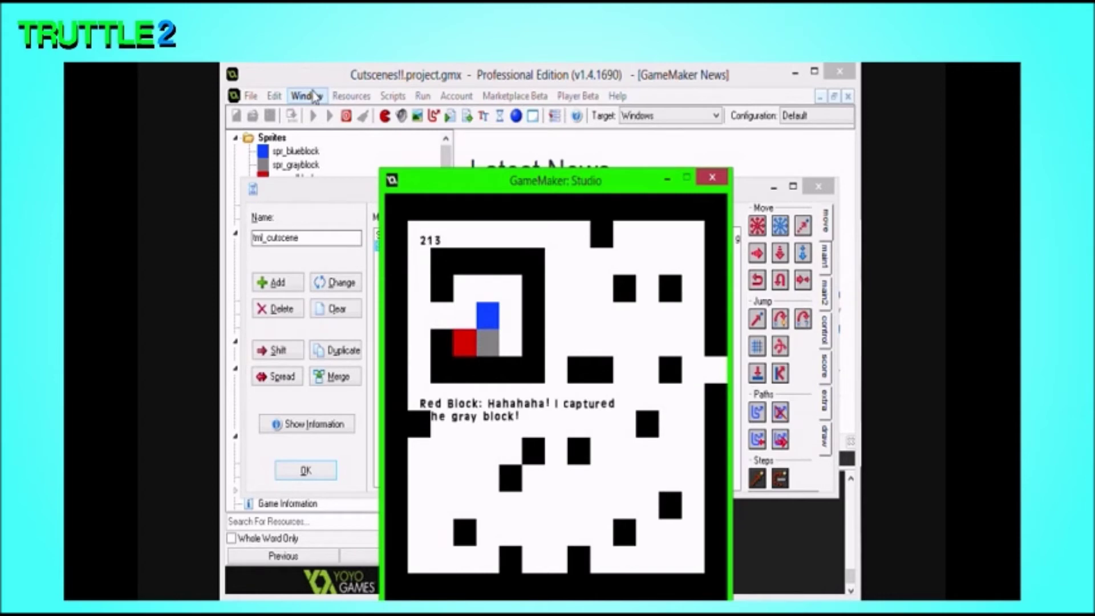
- Close the test run and timeline, close rm_openingcutscene keeping the outside instance, and reopen tml_cutscene
{"action": "left_click", "coordinate": [712, 177]}
{"action": "left_click", "coordinate": [305, 470]}
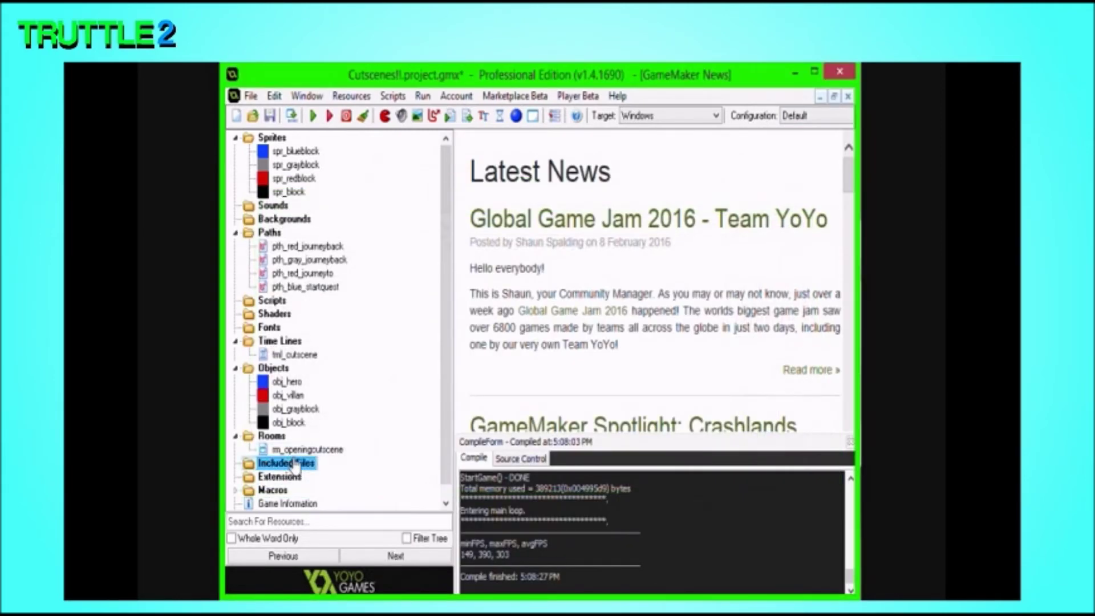
{"action": "double_click", "coordinate": [297, 454]}
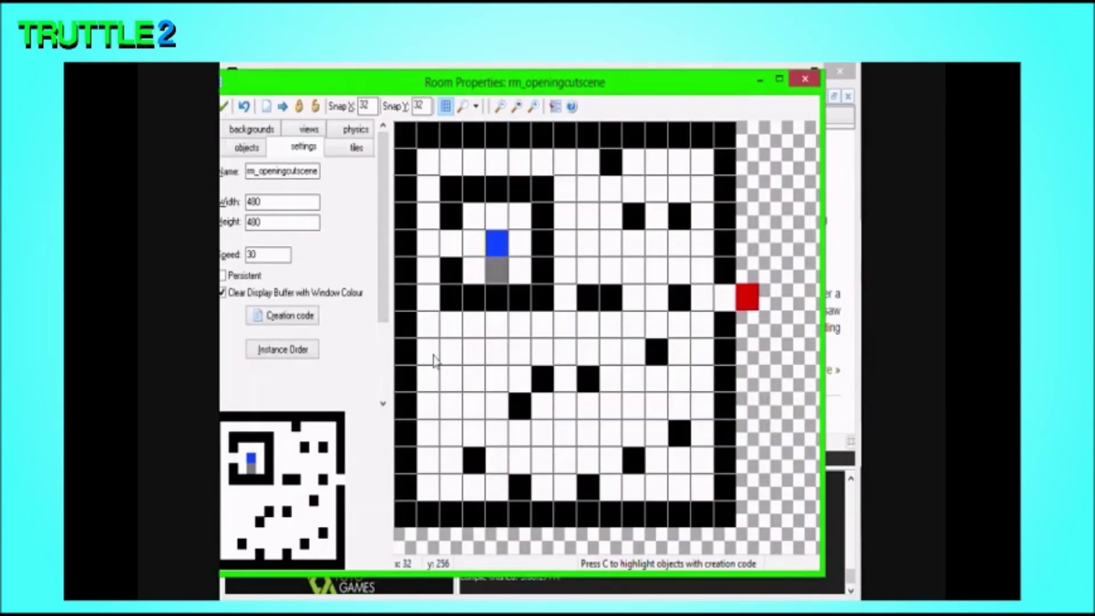
{"action": "left_click", "coordinate": [223, 106]}
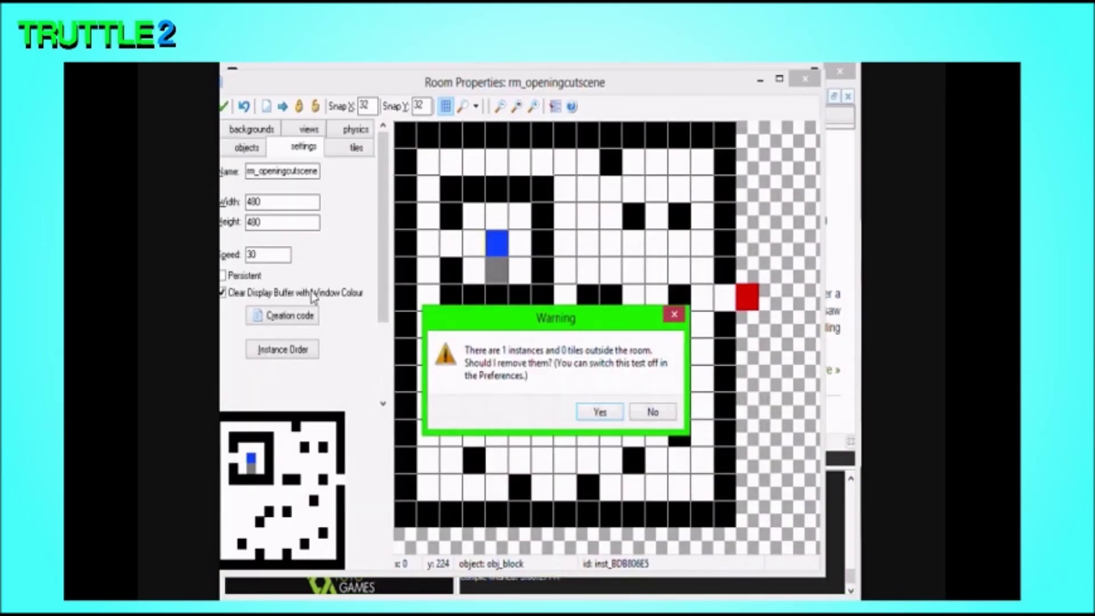
{"action": "left_click", "coordinate": [656, 416]}
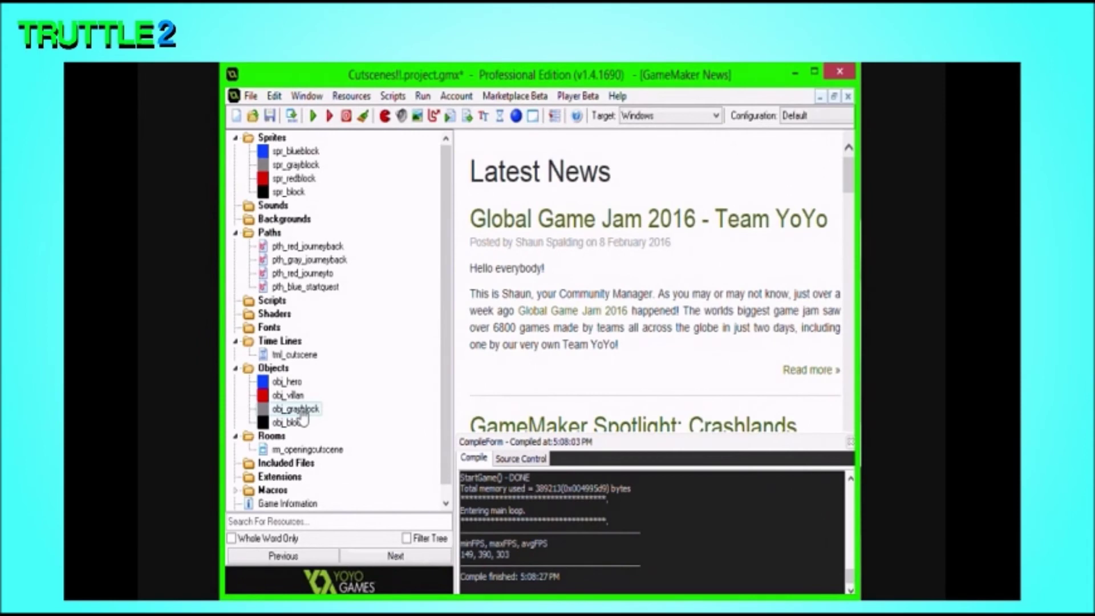
{"action": "double_click", "coordinate": [294, 354]}
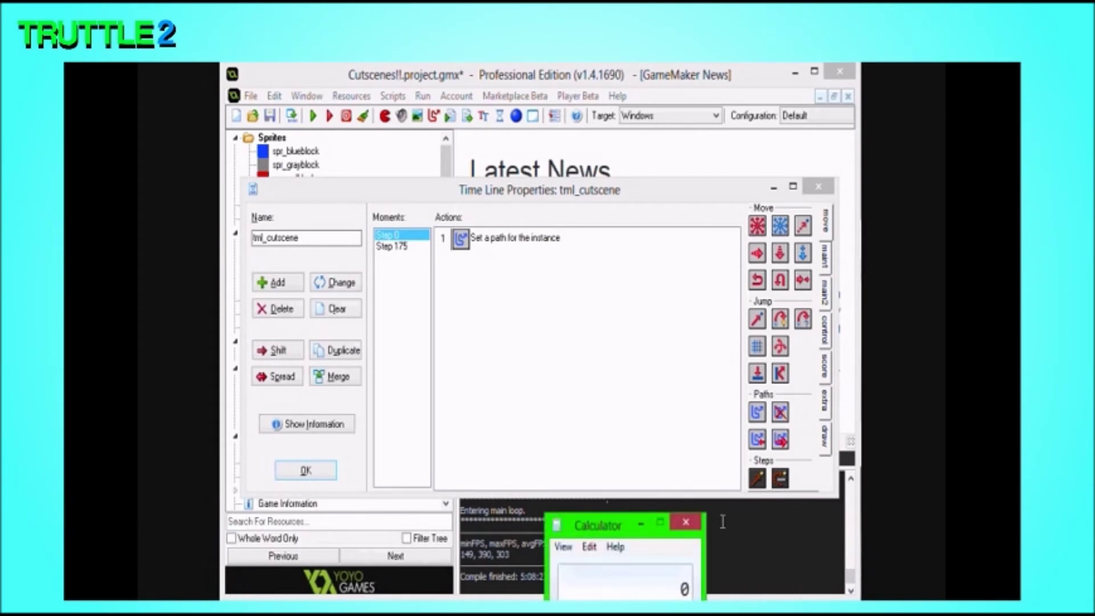
- Move the calculator over the timeline and compute 5 × 60 = 300
{"action": "left_click_drag", "start_coordinate": [589, 530], "coordinate": [611, 238]}
{"action": "type", "text": "17"}
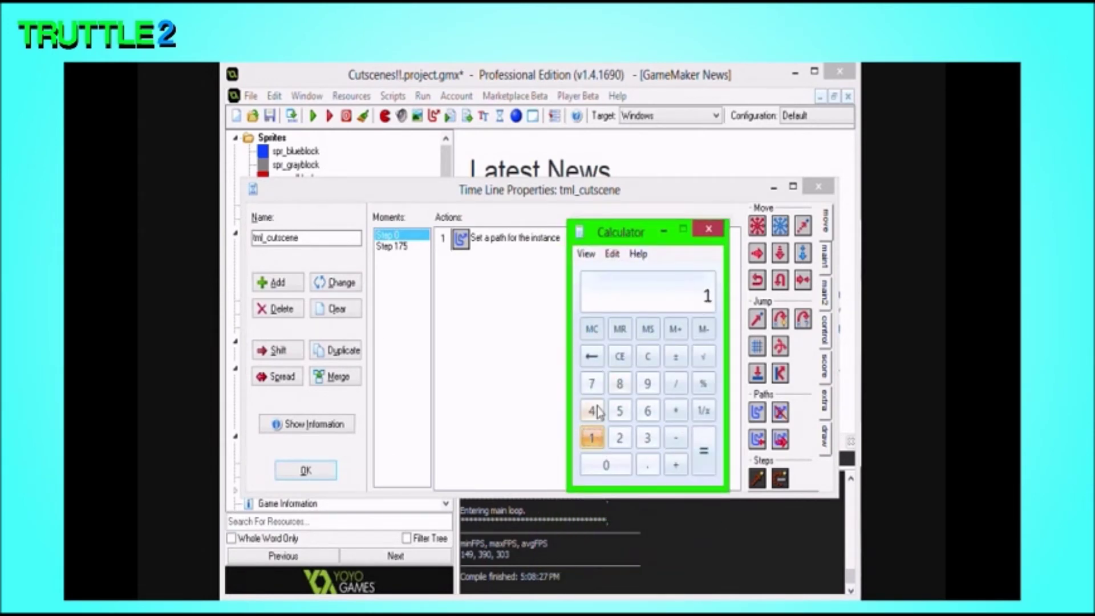
{"action": "left_click", "coordinate": [618, 409]}
{"action": "left_click", "coordinate": [675, 410]}
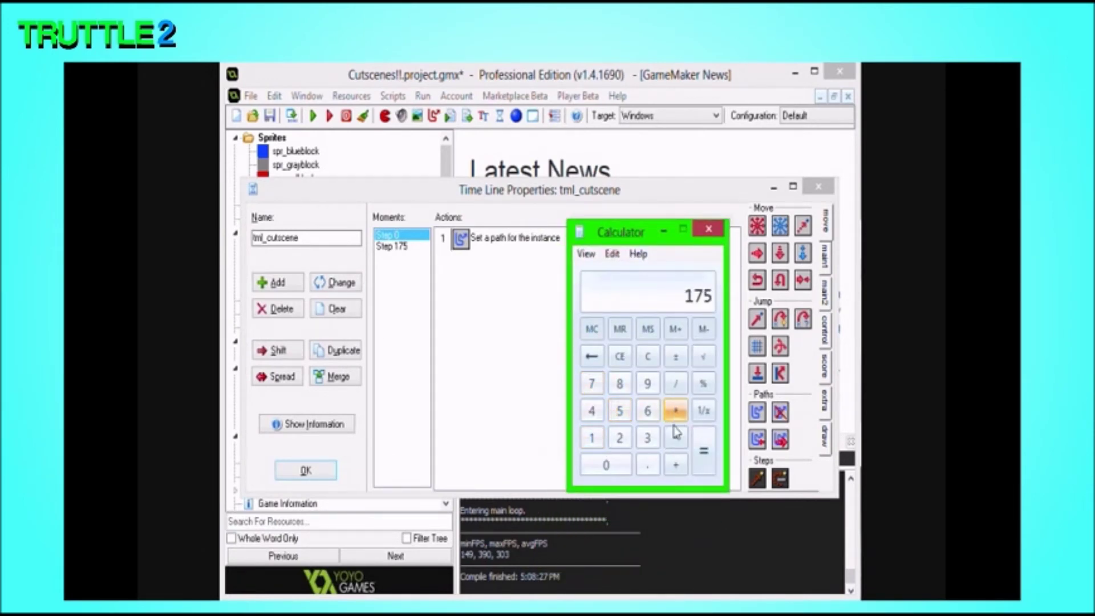
{"action": "left_click", "coordinate": [649, 359]}
{"action": "left_click", "coordinate": [619, 411]}
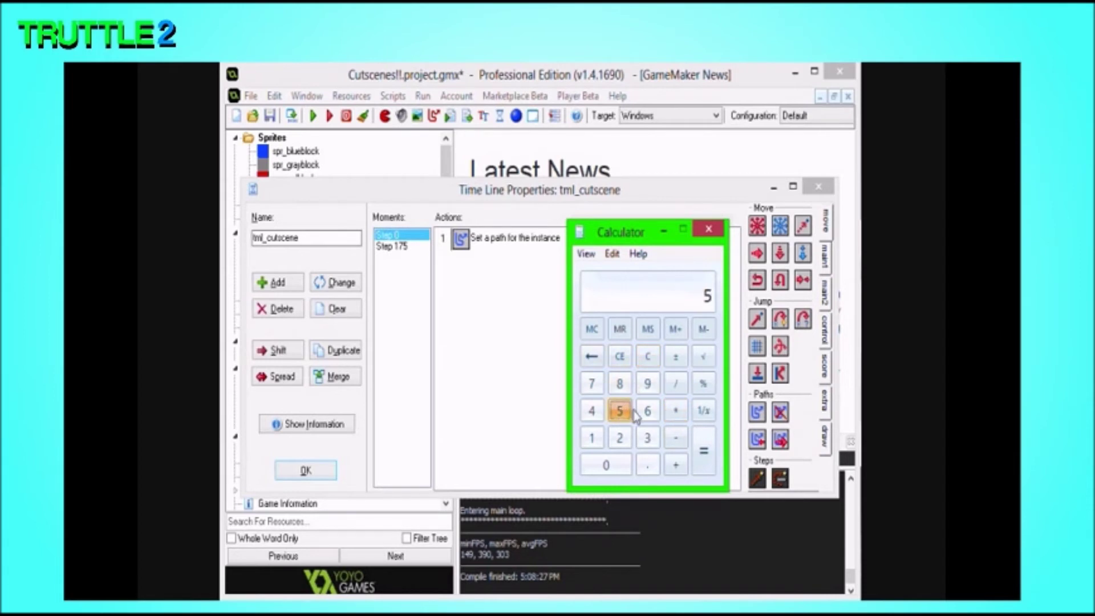
{"action": "left_click", "coordinate": [677, 411]}
{"action": "left_click", "coordinate": [647, 410]}
{"action": "left_click", "coordinate": [606, 465]}
{"action": "left_click", "coordinate": [703, 451]}
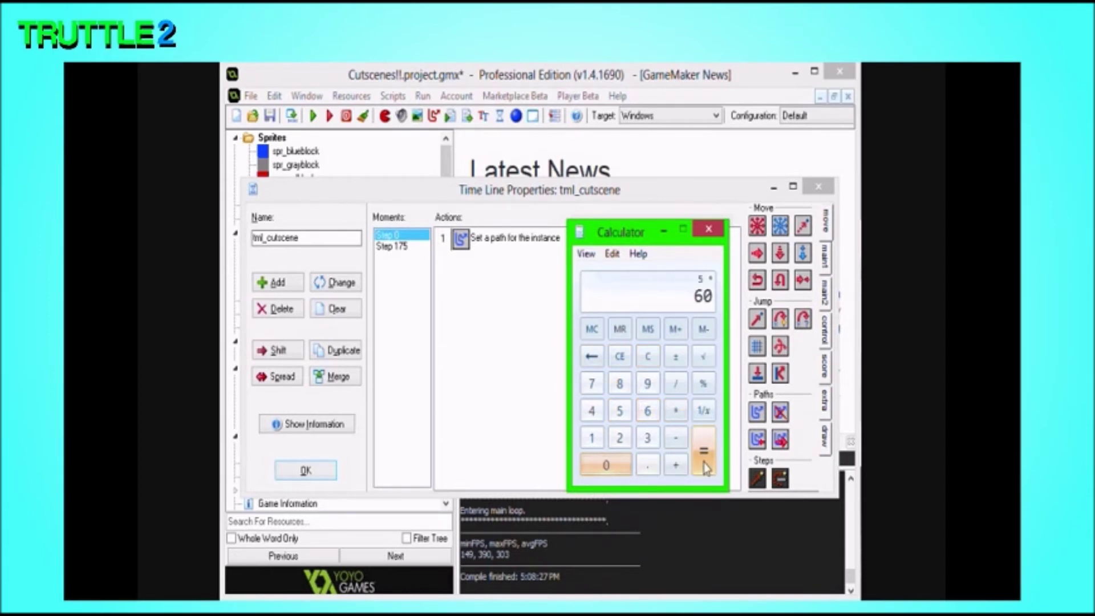
- Compute 200 + 175 = 375, then minimize the calculator
{"action": "left_click", "coordinate": [648, 357]}
{"action": "left_click", "coordinate": [619, 437]}
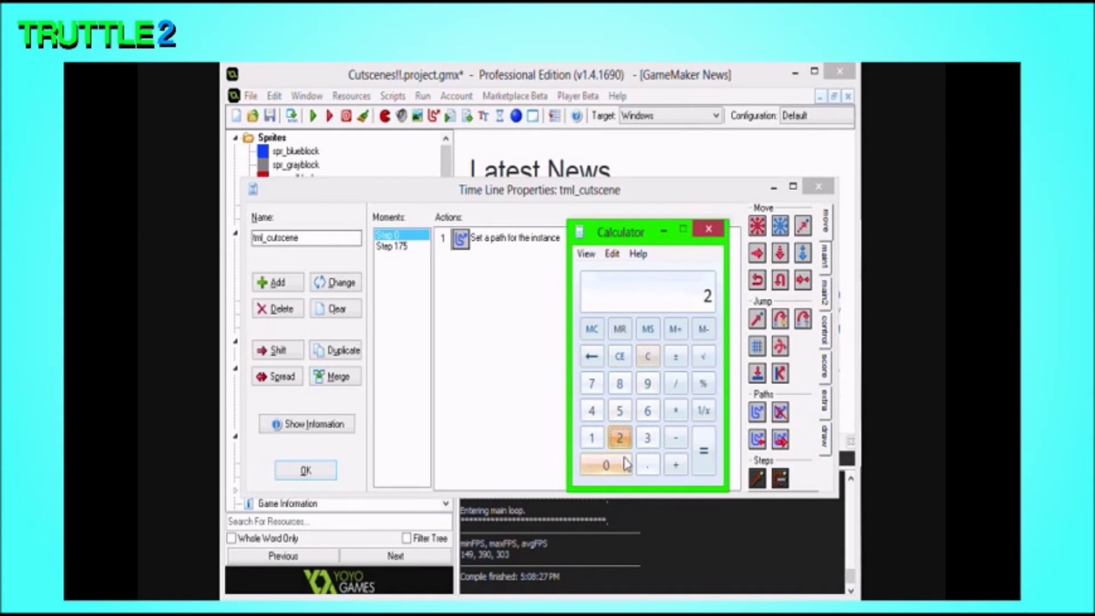
{"action": "left_click", "coordinate": [625, 465]}
{"action": "left_click", "coordinate": [625, 465]}
{"action": "left_click", "coordinate": [675, 464]}
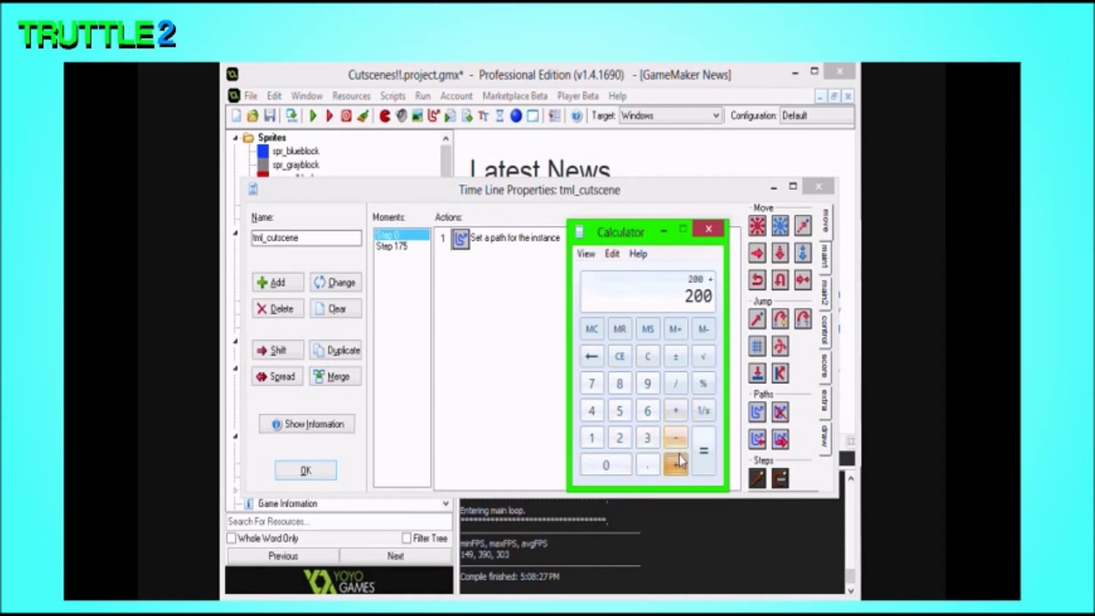
{"action": "left_click", "coordinate": [593, 437]}
{"action": "left_click", "coordinate": [592, 383]}
{"action": "left_click", "coordinate": [619, 410]}
{"action": "left_click", "coordinate": [705, 447]}
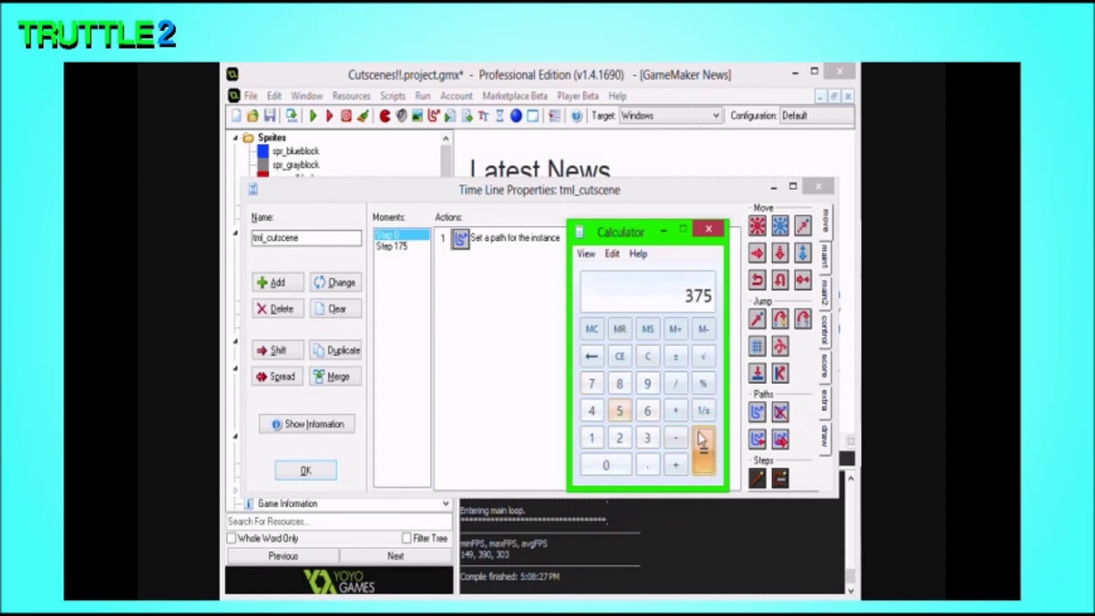
{"action": "left_click", "coordinate": [664, 230]}
{"action": "left_click", "coordinate": [292, 284]}
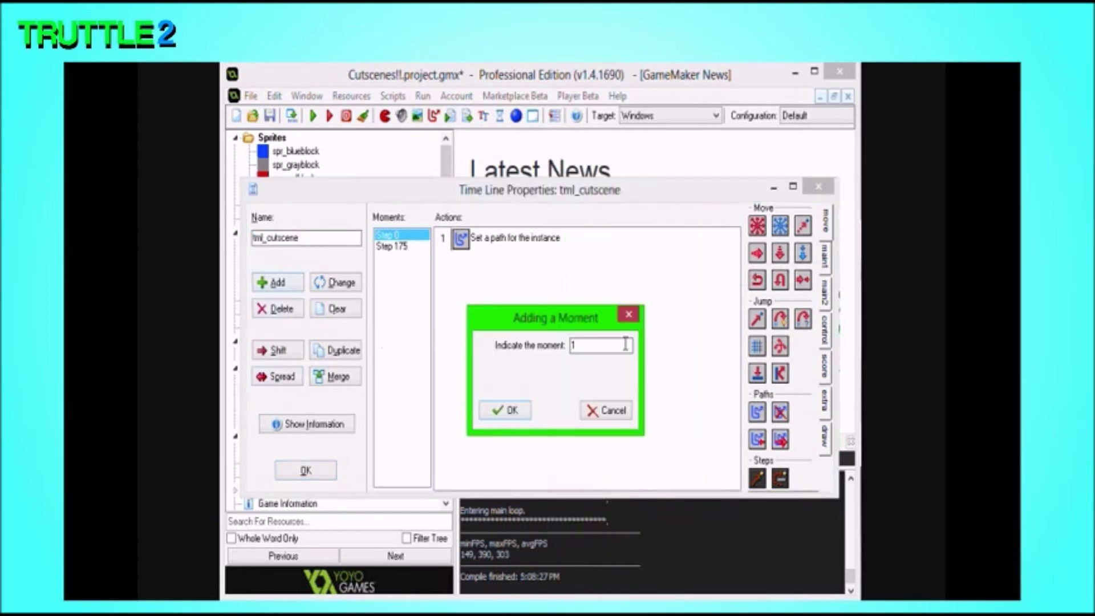
- Create moment 375 with a Set Variable giving global.currentdialogue 'Gray Block: Help me, Blue Block!!!'
{"action": "type", "text": "375"}
{"action": "left_click", "coordinate": [504, 409]}
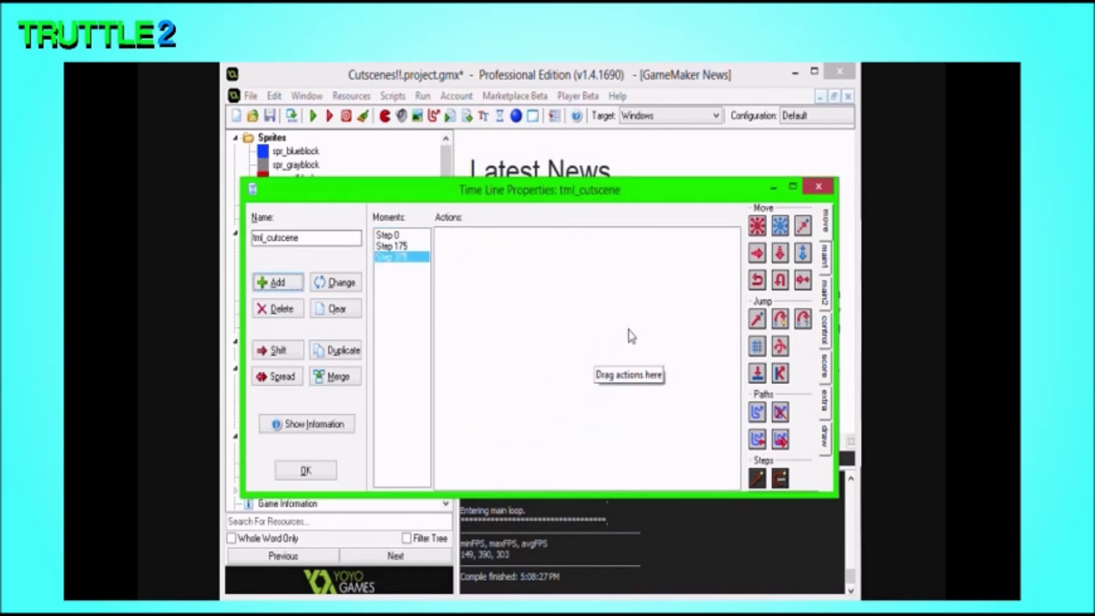
{"action": "left_click", "coordinate": [825, 342]}
{"action": "left_click_drag", "start_coordinate": [765, 425], "coordinate": [710, 378]}
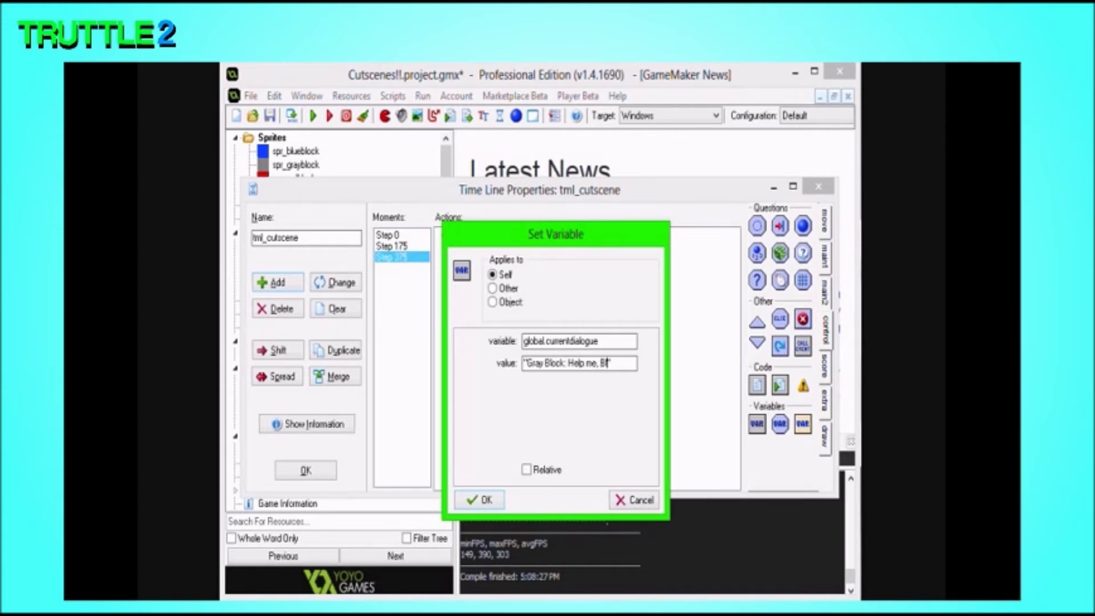
{"action": "type", "text": "k!!!"}
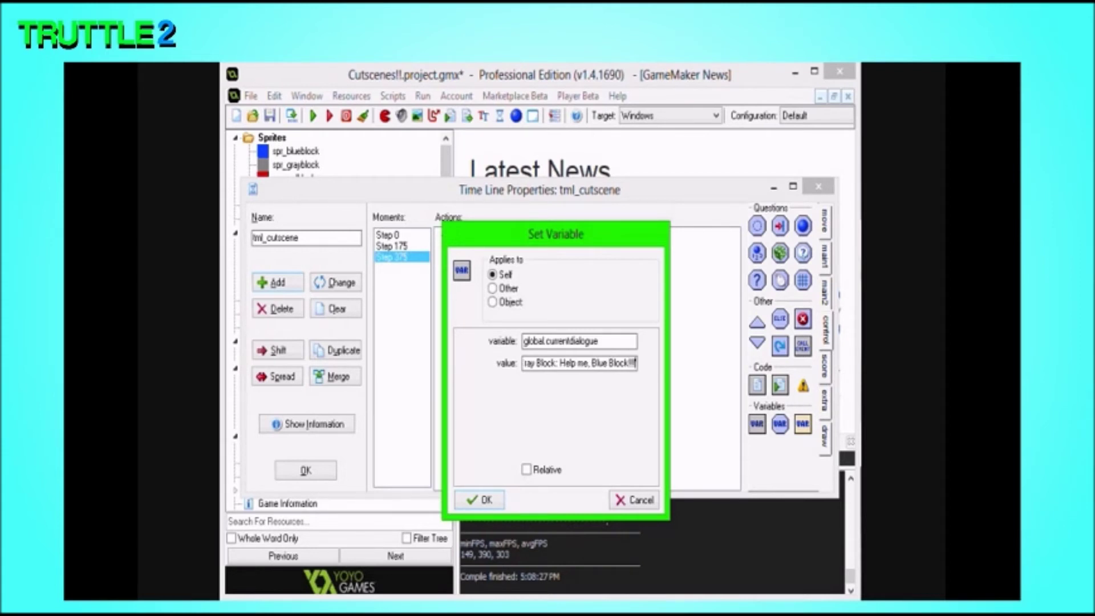
{"action": "key", "text": "Return"}
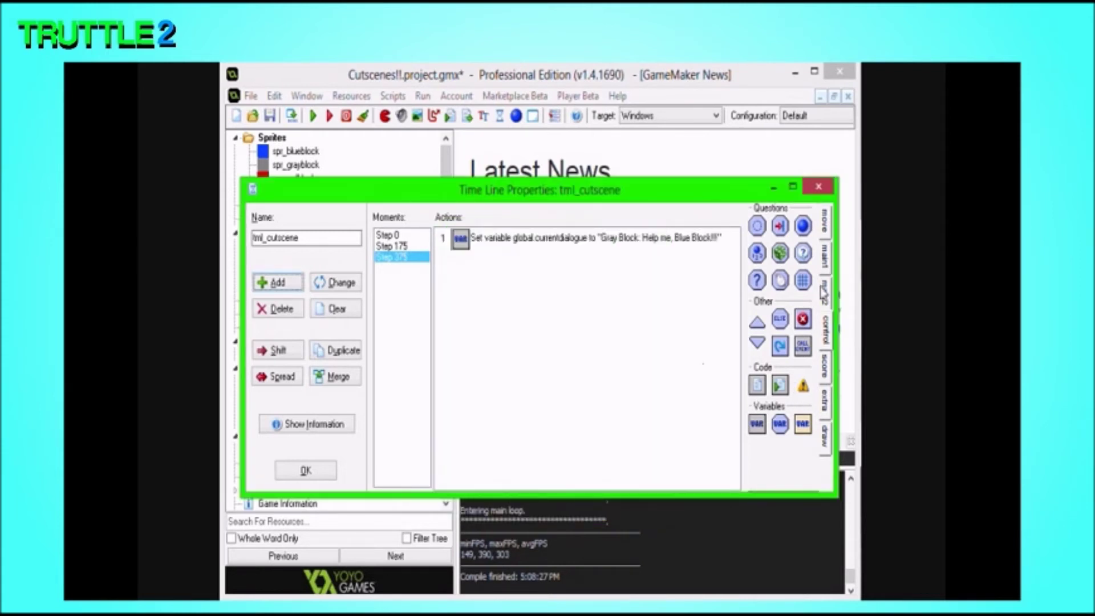
- Add a Set Path action at Step 375 sending obj_villan along pth_red_journeyback
{"action": "left_click", "coordinate": [825, 365]}
{"action": "left_click", "coordinate": [826, 277]}
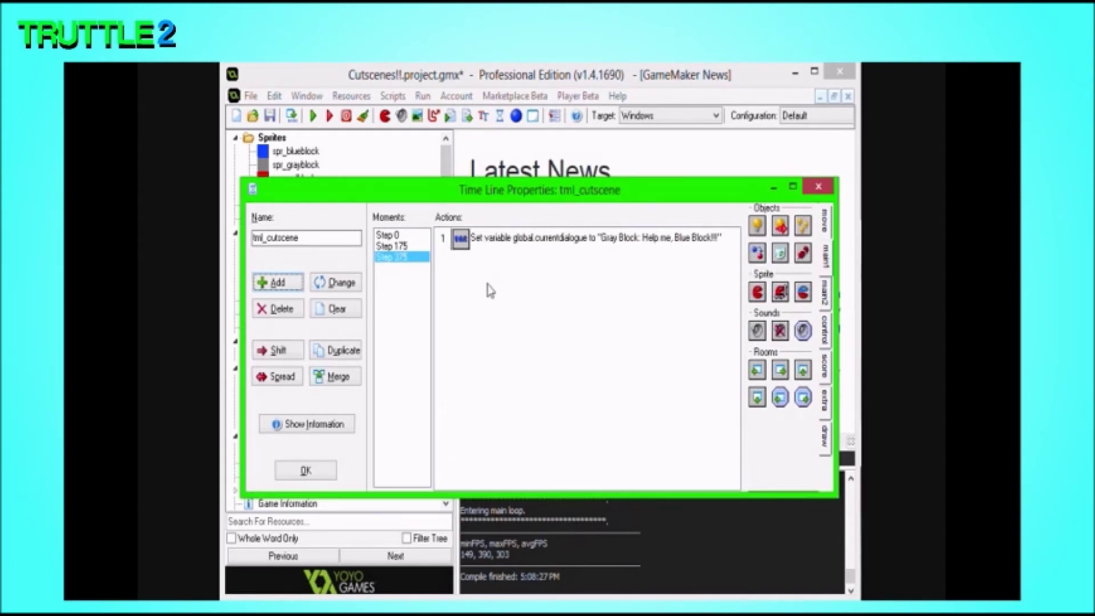
{"action": "left_click", "coordinate": [826, 231]}
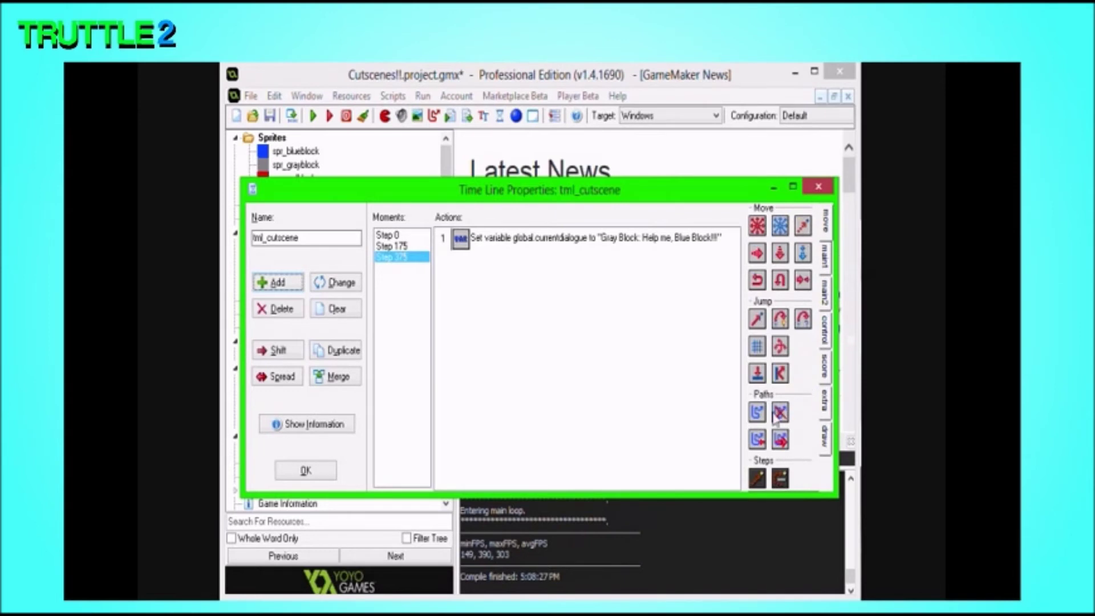
{"action": "left_click_drag", "start_coordinate": [758, 414], "coordinate": [694, 423]}
{"action": "left_click", "coordinate": [580, 344]}
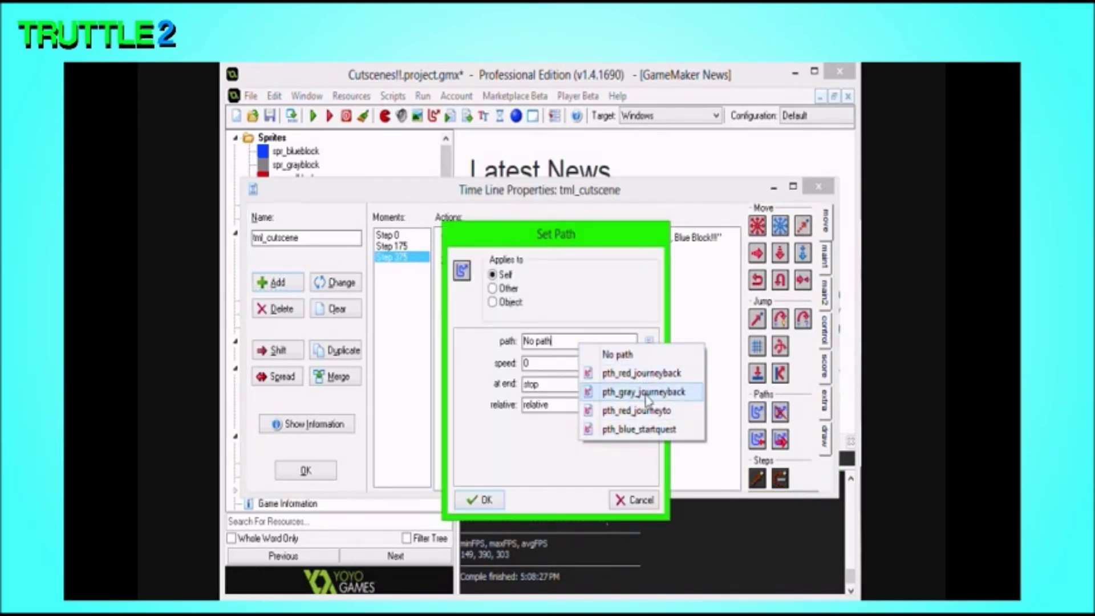
{"action": "left_click", "coordinate": [641, 373]}
{"action": "left_click", "coordinate": [492, 301]}
{"action": "left_click", "coordinate": [646, 302]}
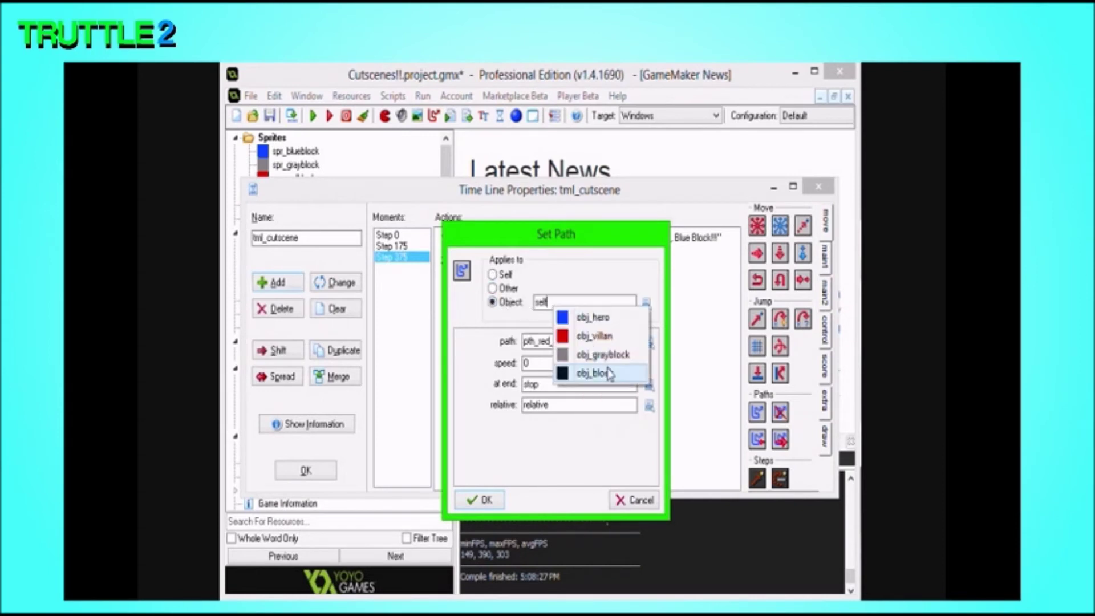
{"action": "left_click", "coordinate": [596, 336]}
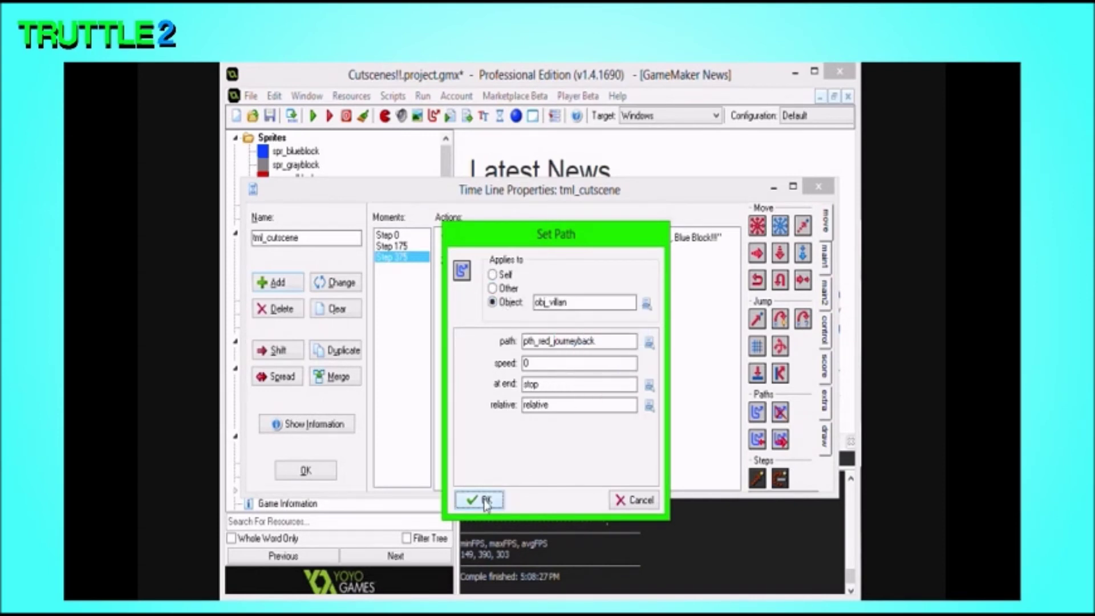
{"action": "double_click", "coordinate": [561, 362]}
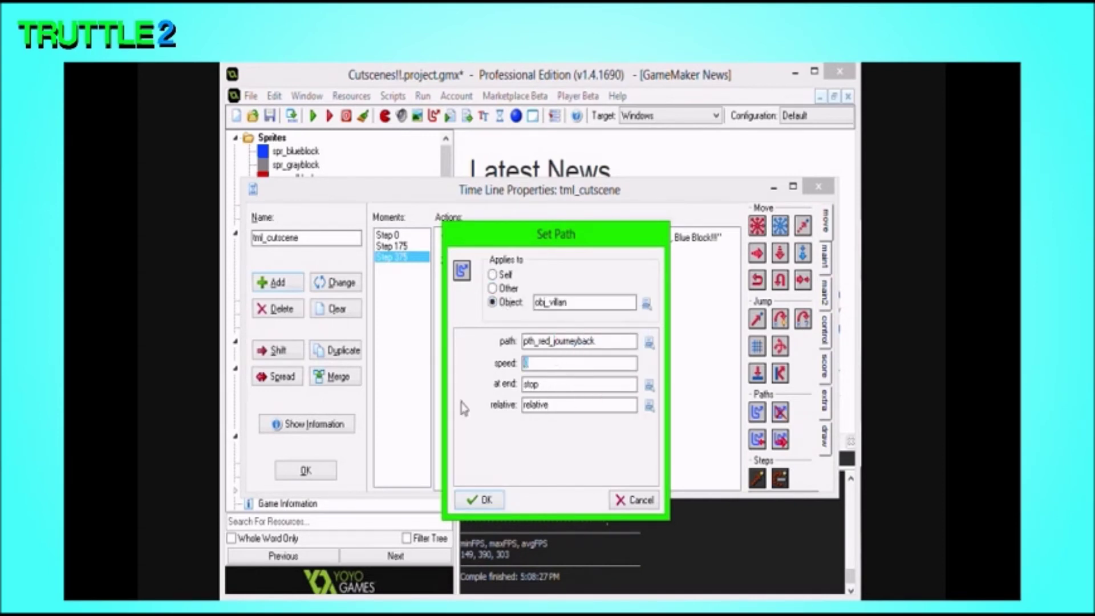
{"action": "left_click", "coordinate": [485, 505]}
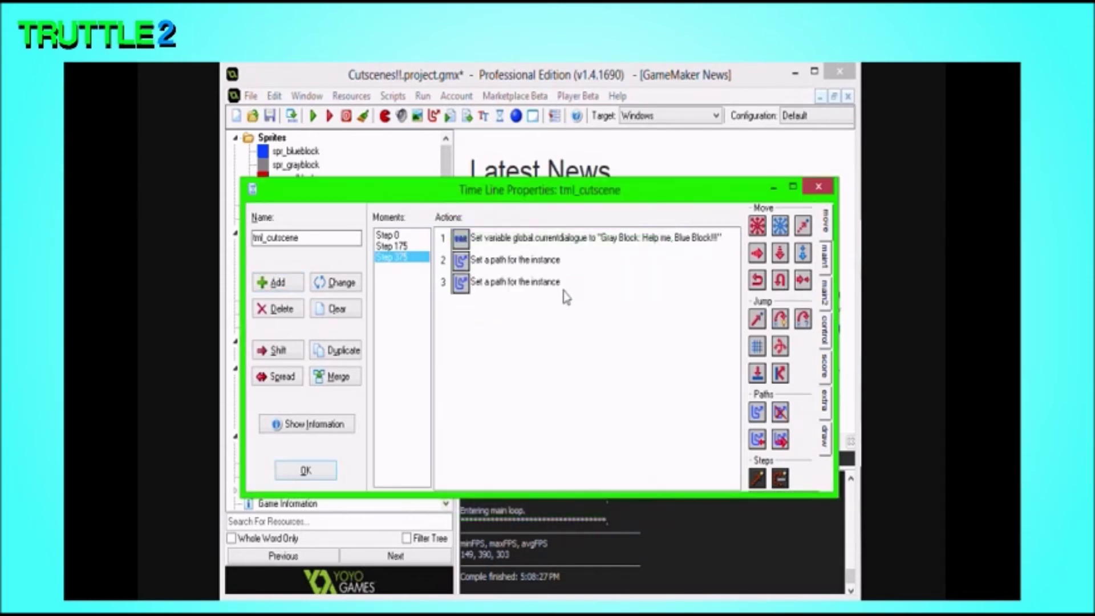
- Set the next path action to send obj_grayblock along pth_gray_journeyback, then run the game
{"action": "double_click", "coordinate": [563, 292]}
{"action": "left_click", "coordinate": [553, 308]}
{"action": "left_click", "coordinate": [573, 360]}
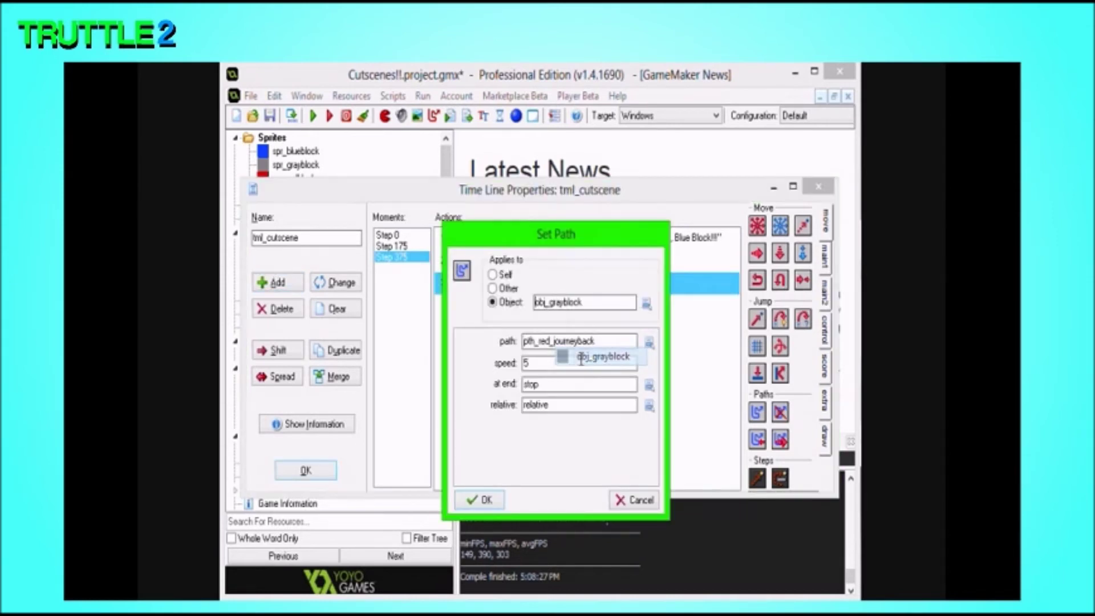
{"action": "double_click", "coordinate": [530, 363]}
{"action": "left_click", "coordinate": [568, 337]}
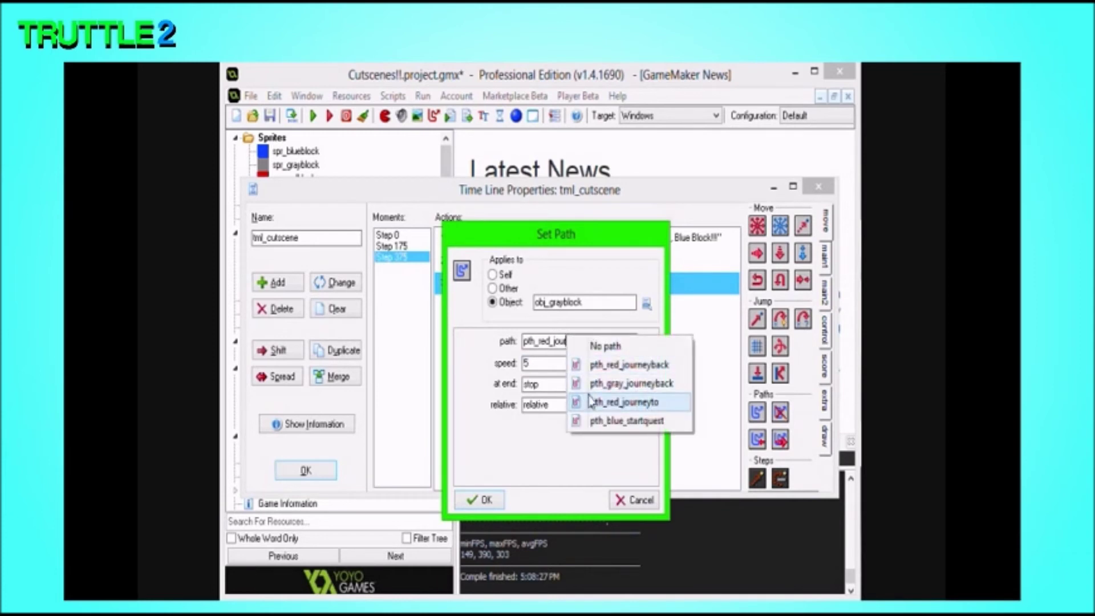
{"action": "left_click", "coordinate": [600, 384]}
{"action": "left_click", "coordinate": [480, 500]}
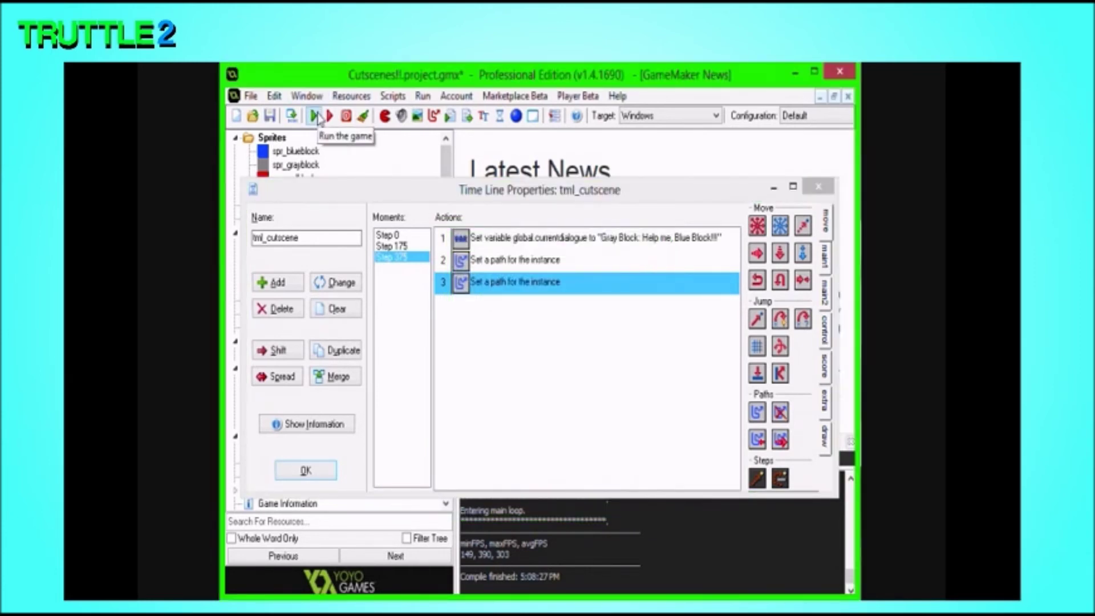
{"action": "left_click", "coordinate": [315, 117]}
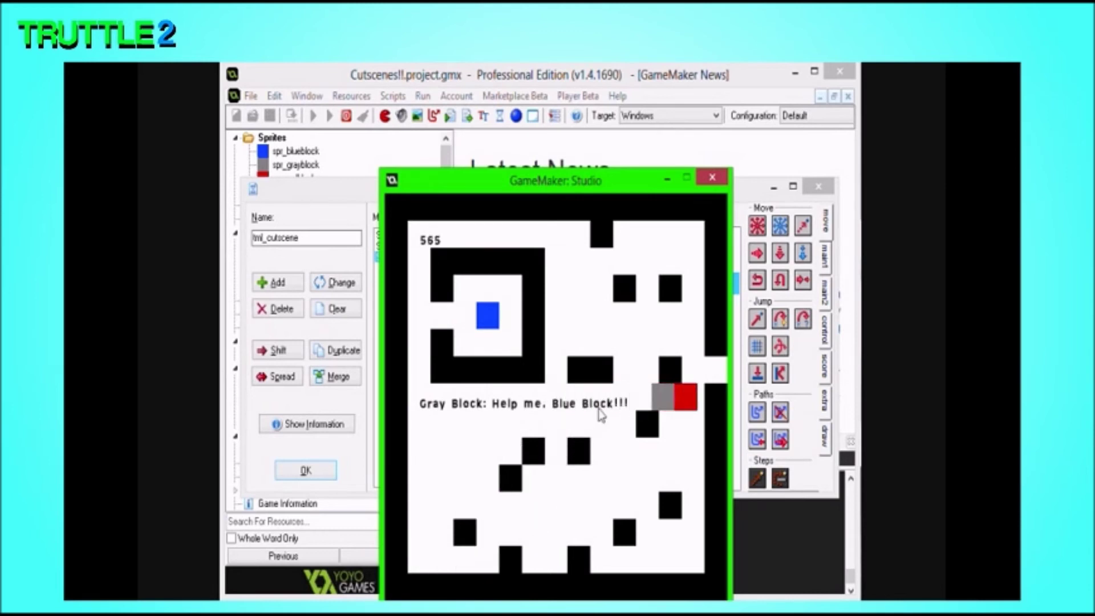
- Close the test run and change the Step 375 moment to step 250
{"action": "left_click", "coordinate": [712, 179]}
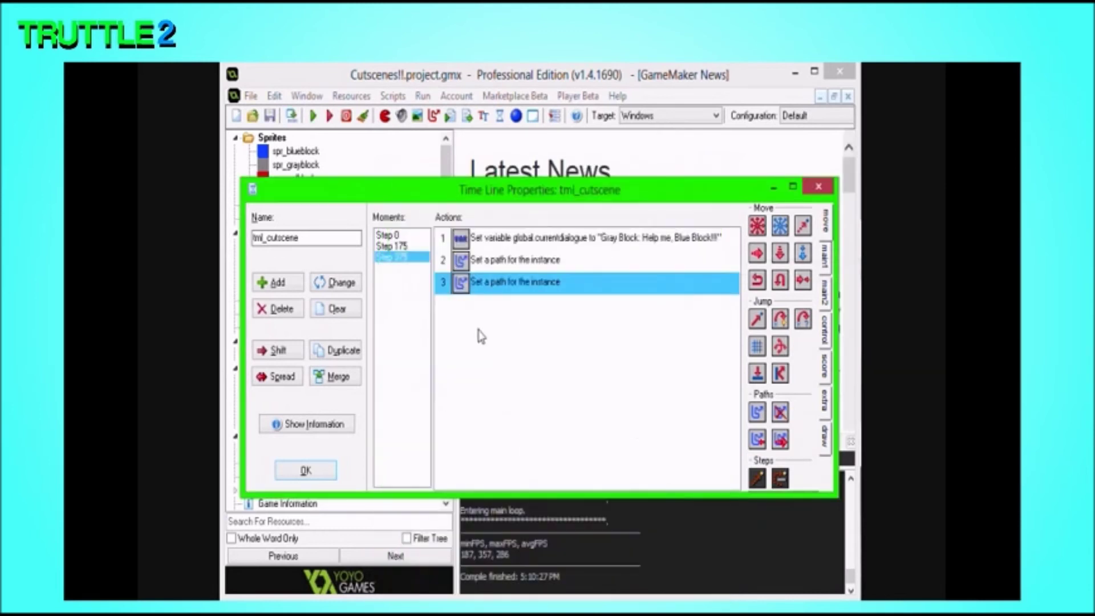
{"action": "left_click", "coordinate": [335, 282]}
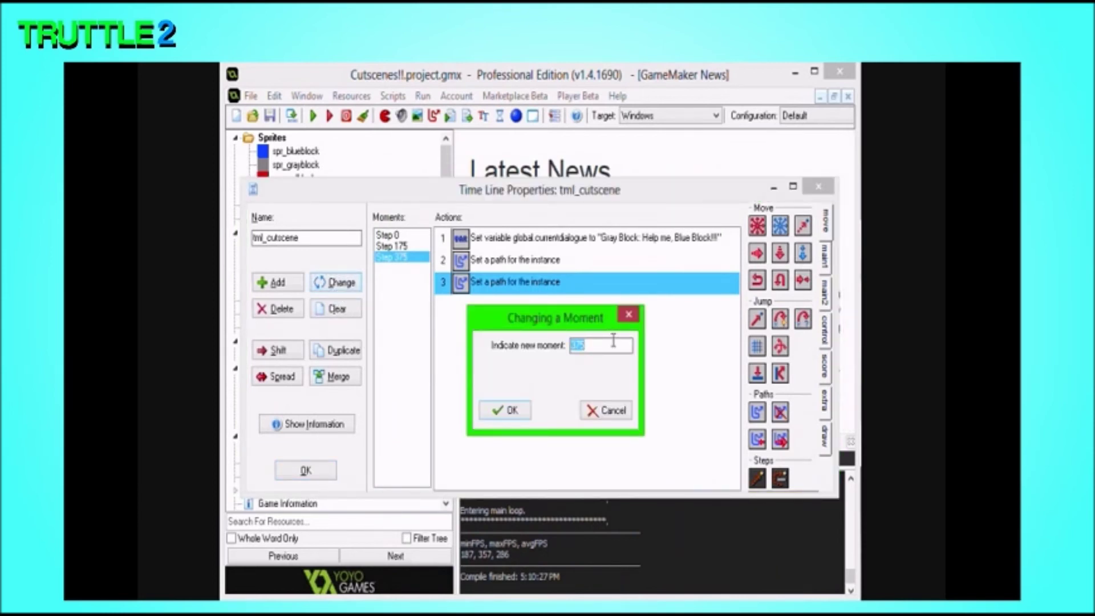
{"action": "key", "text": "Return"}
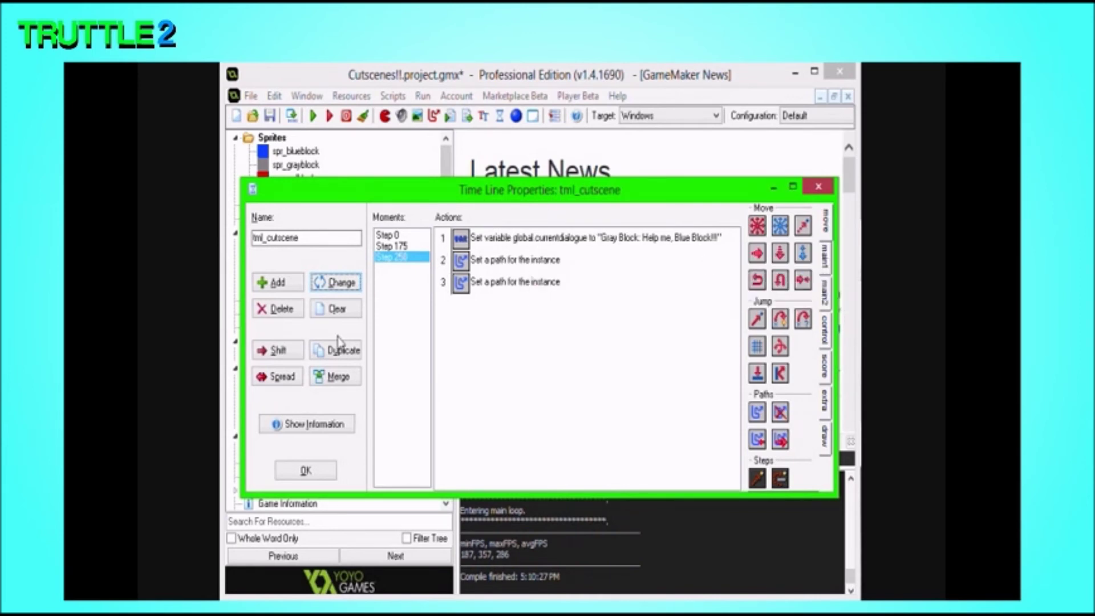
- Add a Step 251 moment, delete it again, and run the game
{"action": "left_click", "coordinate": [286, 288]}
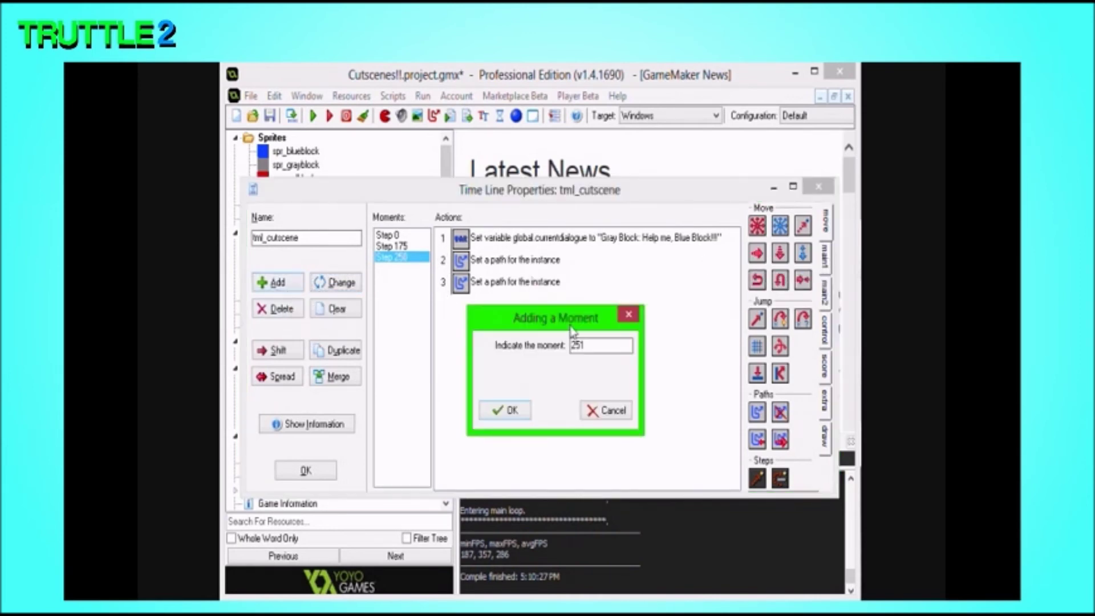
{"action": "left_click_drag", "start_coordinate": [590, 341], "coordinate": [498, 354]}
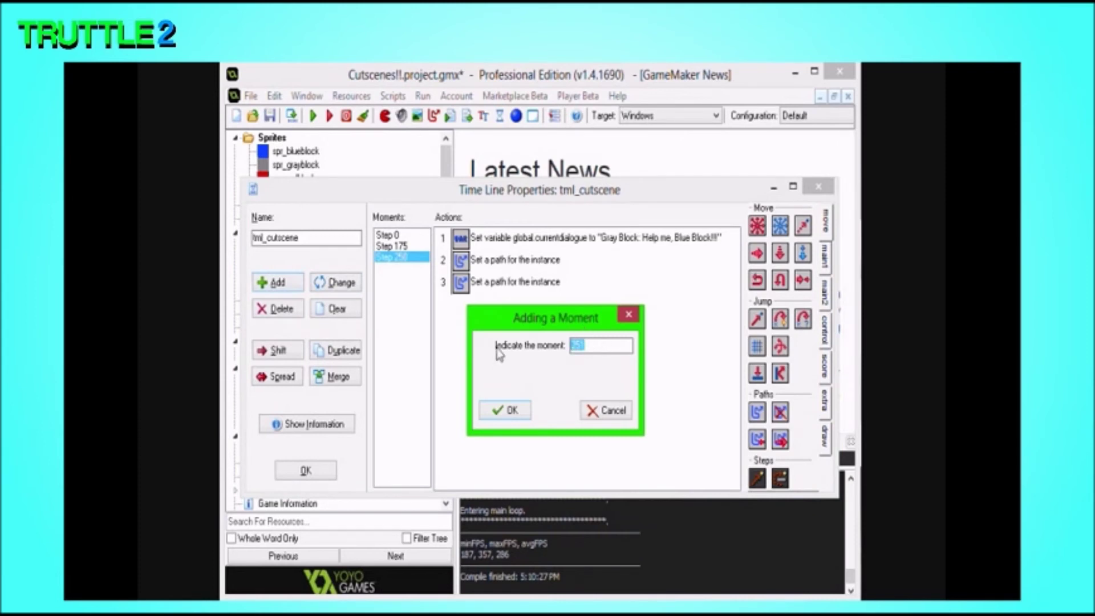
{"action": "left_click", "coordinate": [504, 410]}
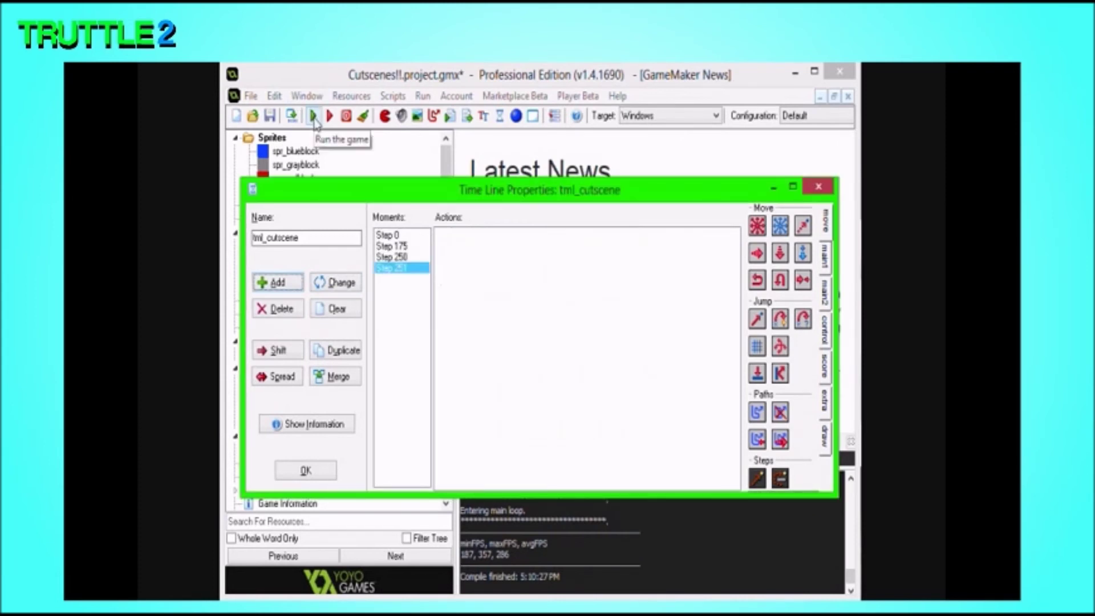
{"action": "left_click", "coordinate": [279, 314]}
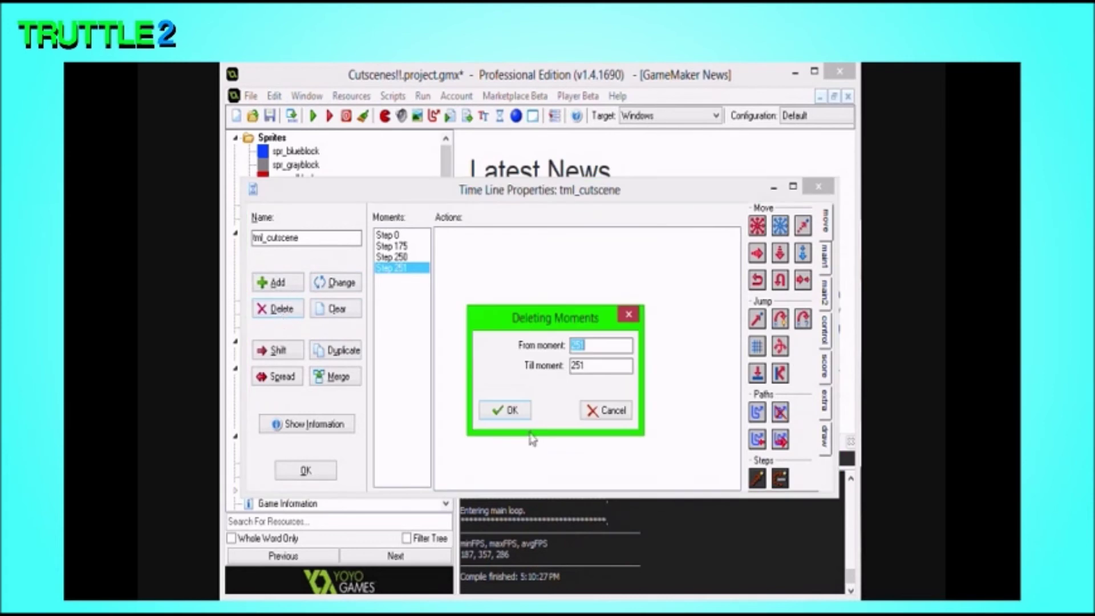
{"action": "left_click", "coordinate": [505, 410]}
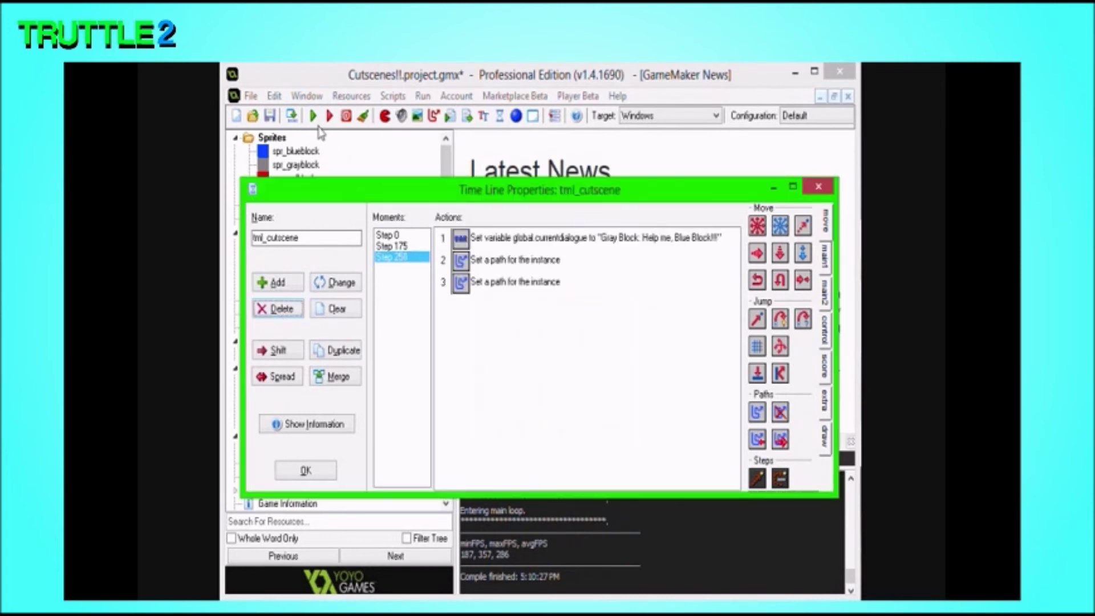
{"action": "left_click", "coordinate": [312, 116]}
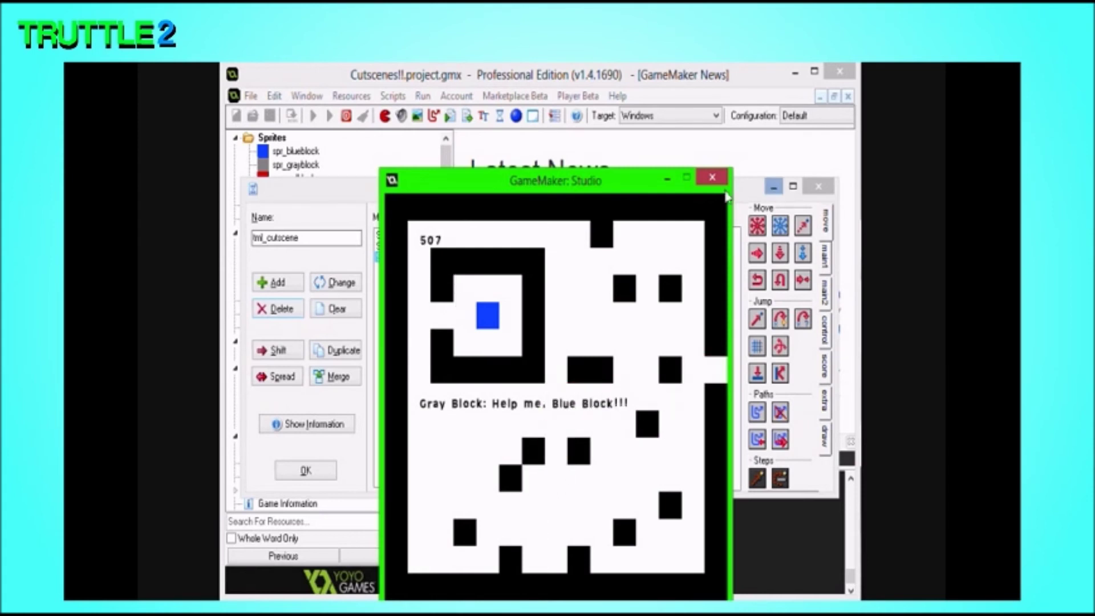
- Close the test run and begin adding a new moment to tml_cutscene
{"action": "left_click", "coordinate": [712, 177]}
{"action": "left_click", "coordinate": [266, 285]}
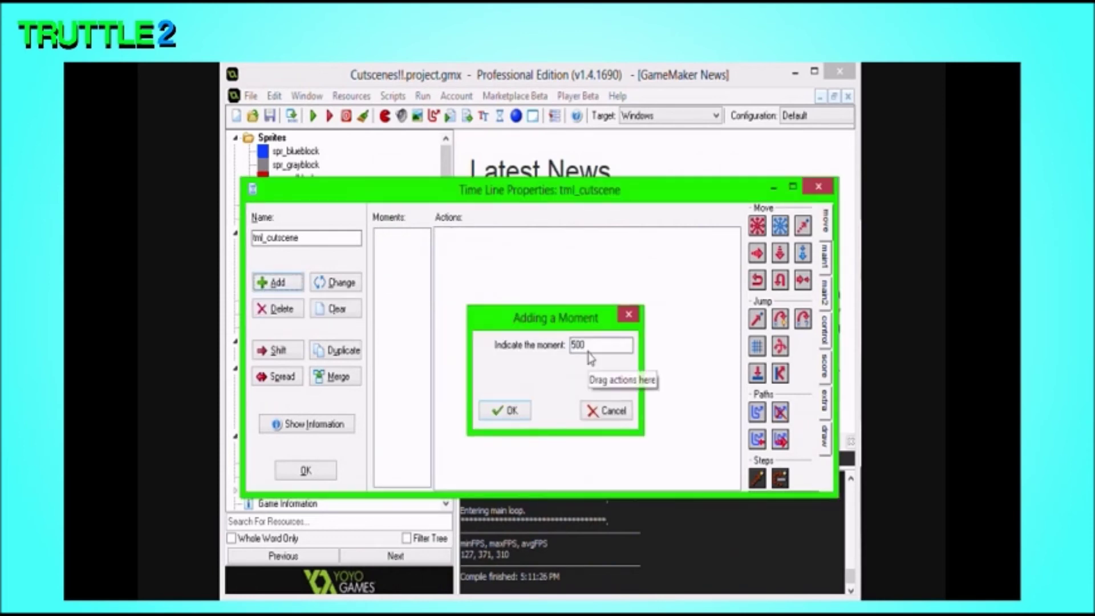
- Create Step 500 setting global.currentdialogue to Blue Block's 'Where did Gray Block Go?' / 'better go find him' line
{"action": "key", "text": "Return"}
{"action": "left_click", "coordinate": [832, 330]}
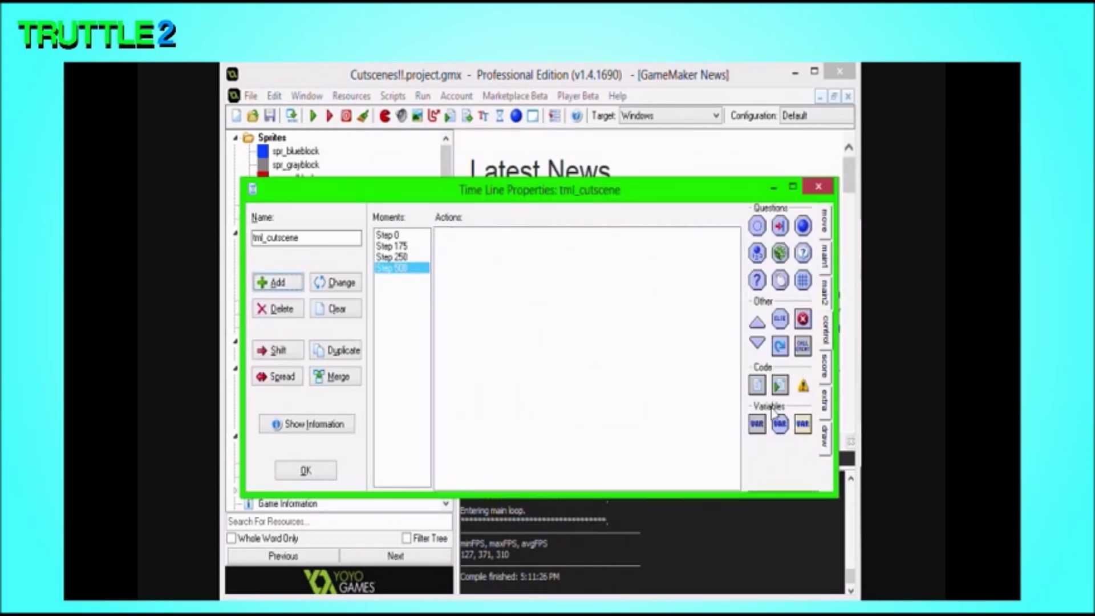
{"action": "left_click_drag", "start_coordinate": [758, 423], "coordinate": [696, 440]}
{"action": "type", "text": "global"}
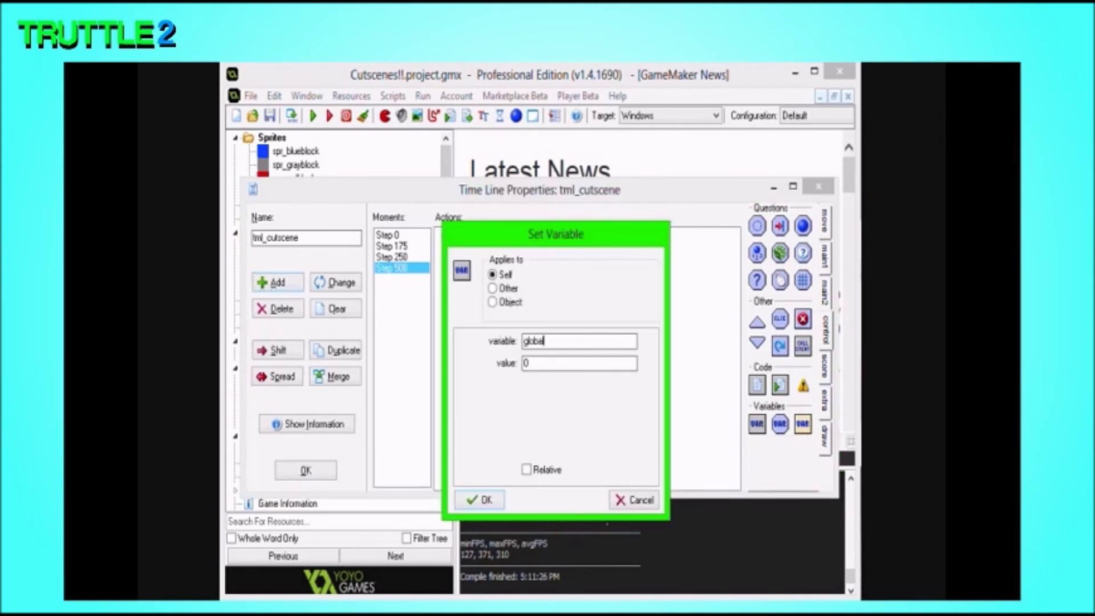
{"action": "type", "text": ".currentdialogue"}
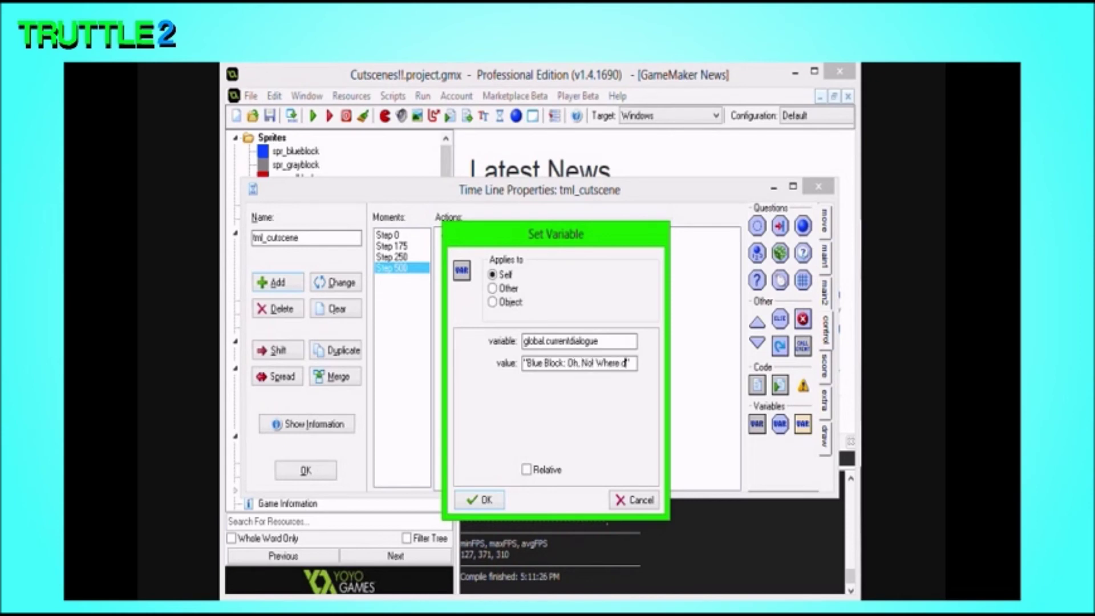
{"action": "type", "text": "Gra"}
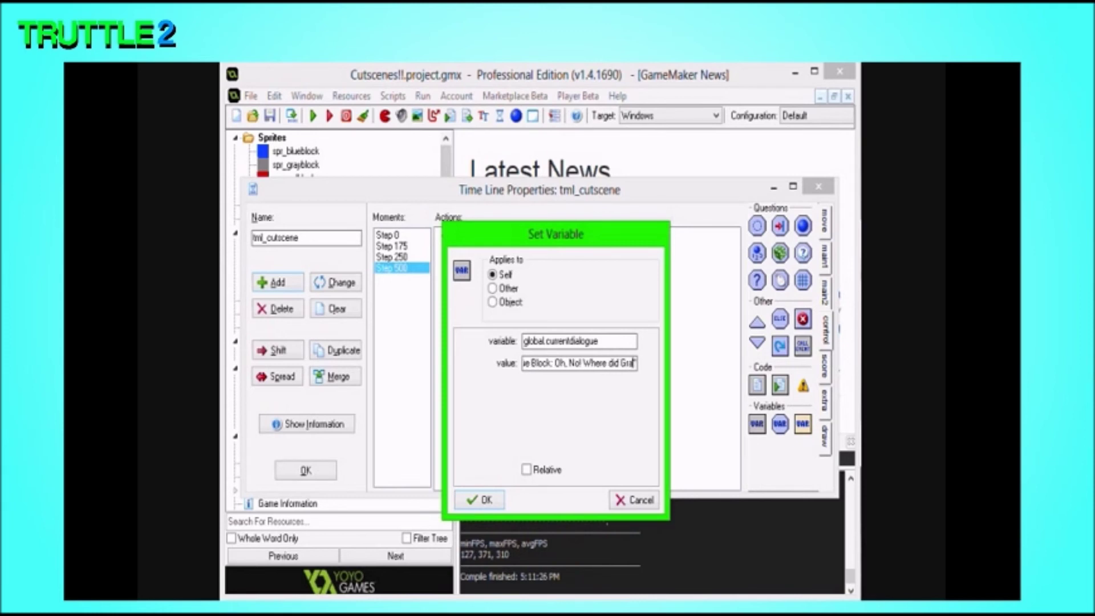
{"action": "type", "text": "y Blo"}
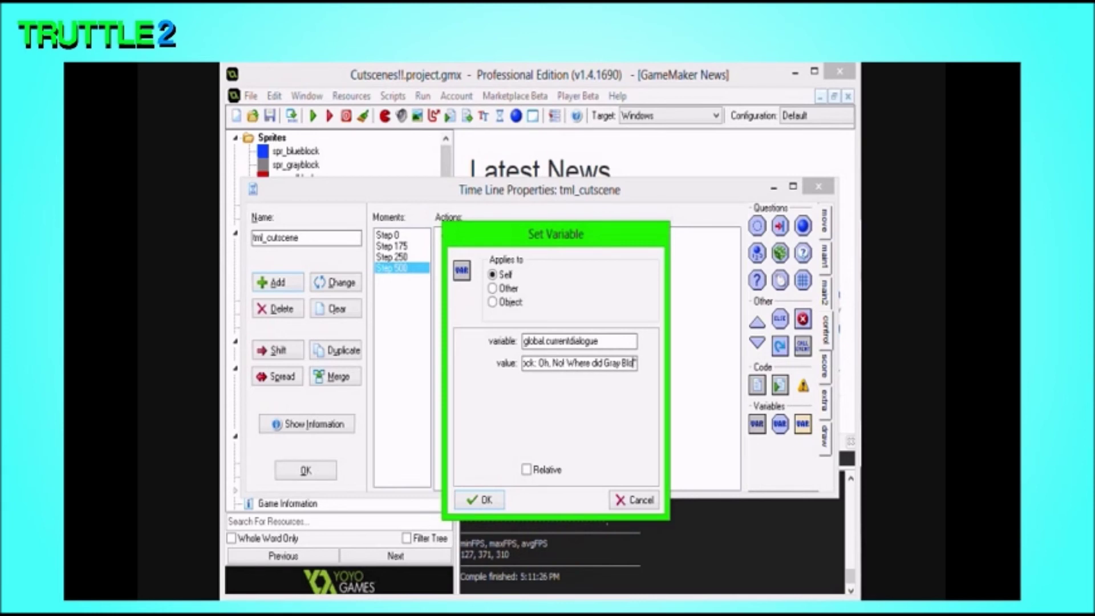
{"action": "type", "text": "ck Go?#\""}
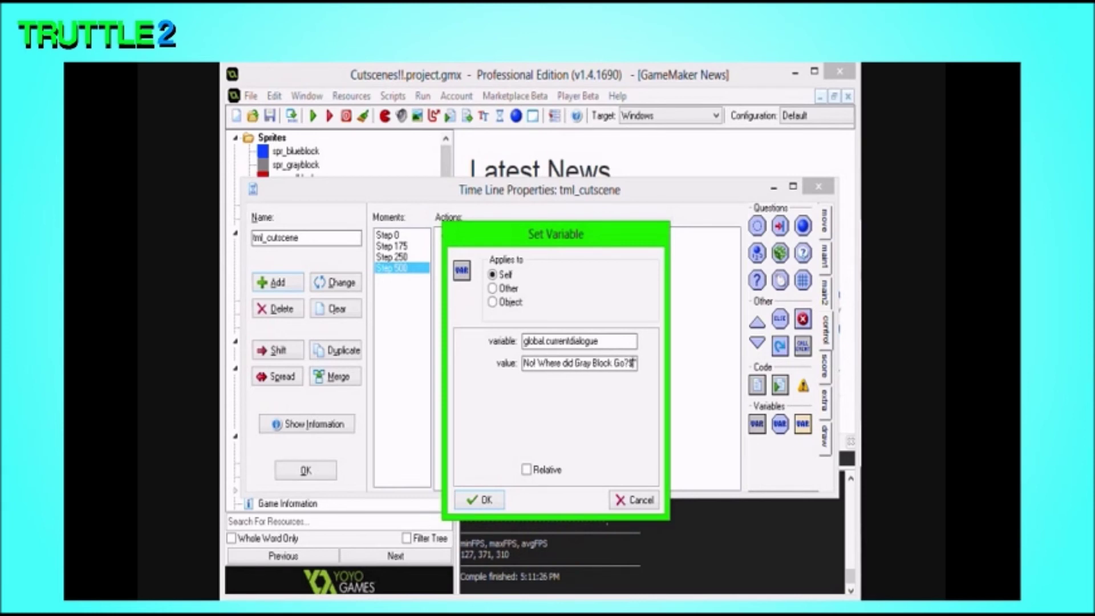
{"action": "type", "text": " bet"}
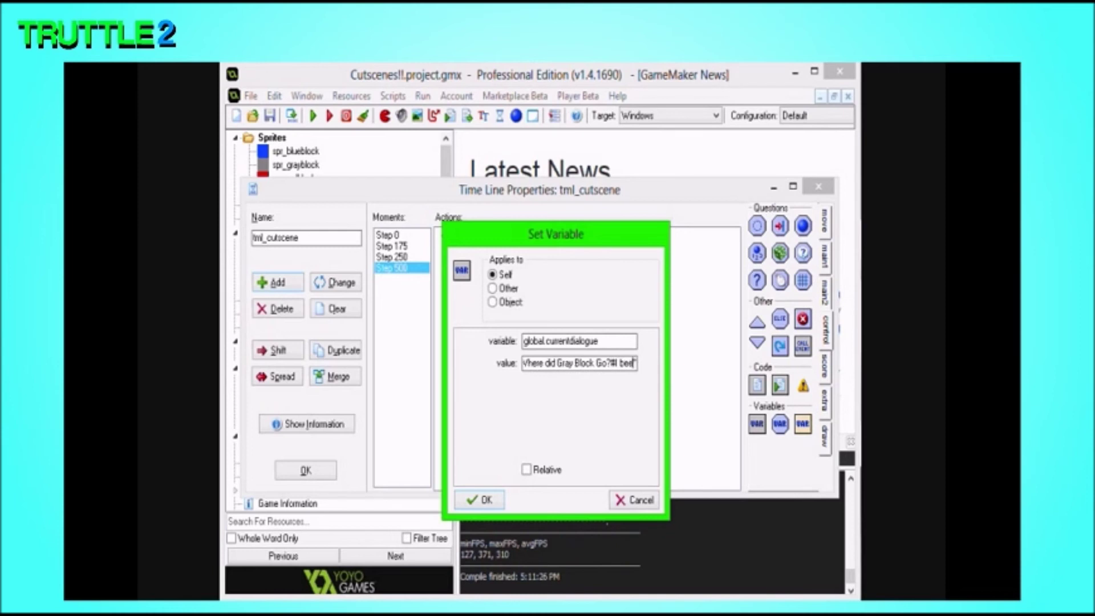
{"action": "type", "text": "ter go find him"}
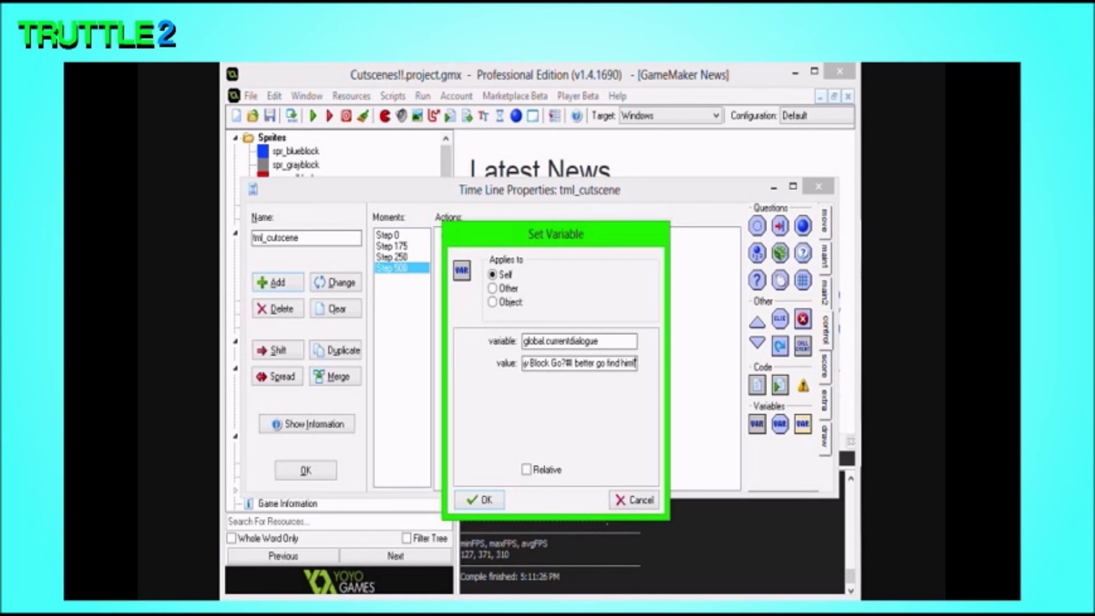
{"action": "key", "text": "Return"}
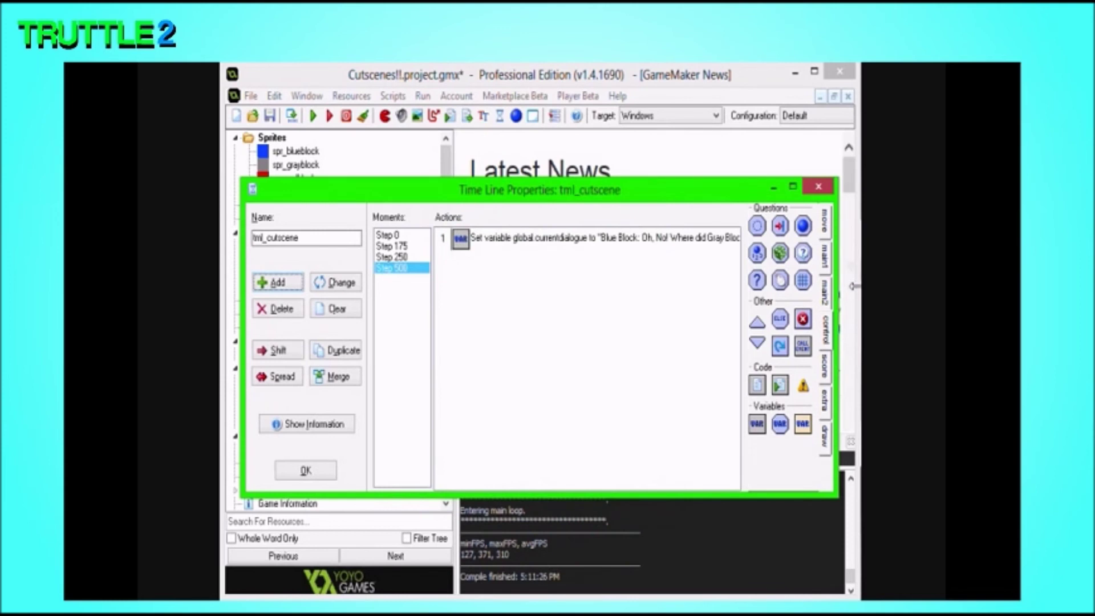
- Add a Set Path action sending obj_hero along pth_blue_startquest at speed 5
{"action": "left_click", "coordinate": [824, 222]}
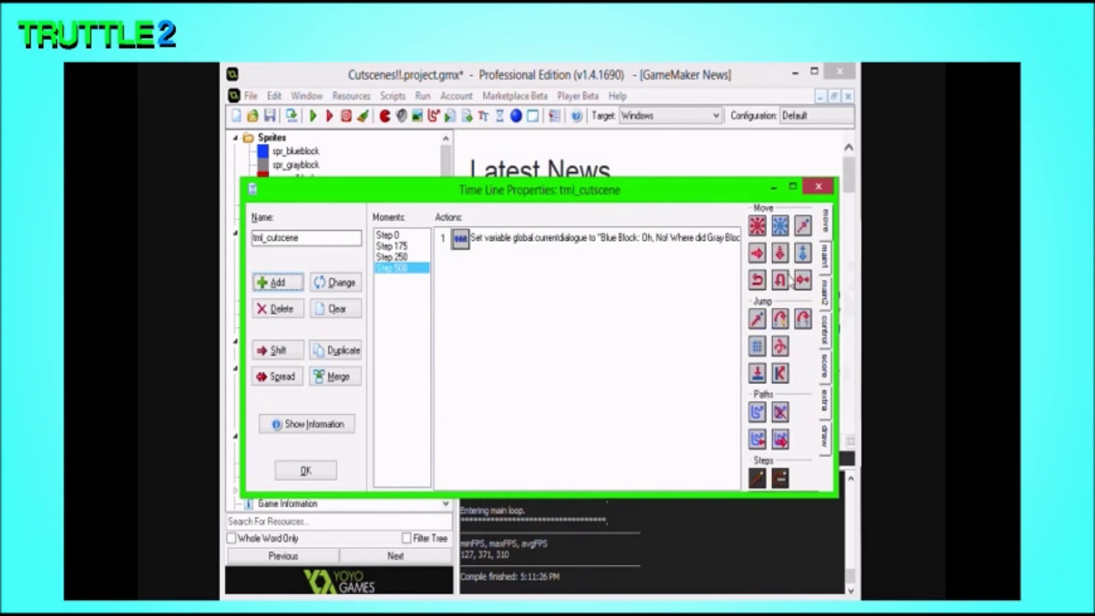
{"action": "left_click_drag", "start_coordinate": [756, 413], "coordinate": [680, 429]}
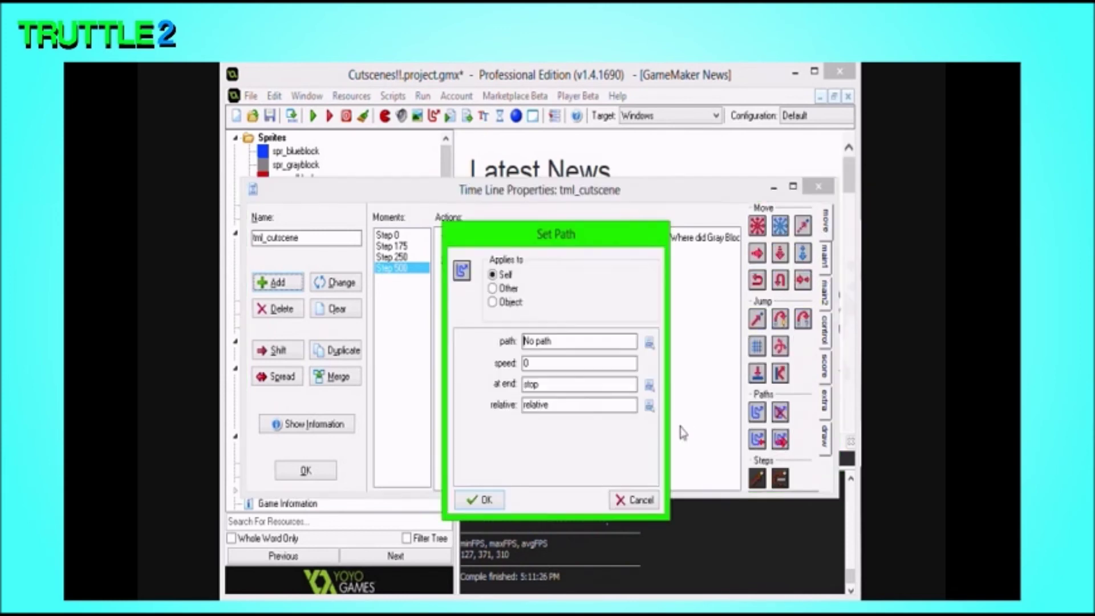
{"action": "left_click", "coordinate": [593, 352]}
{"action": "left_click", "coordinate": [637, 434]}
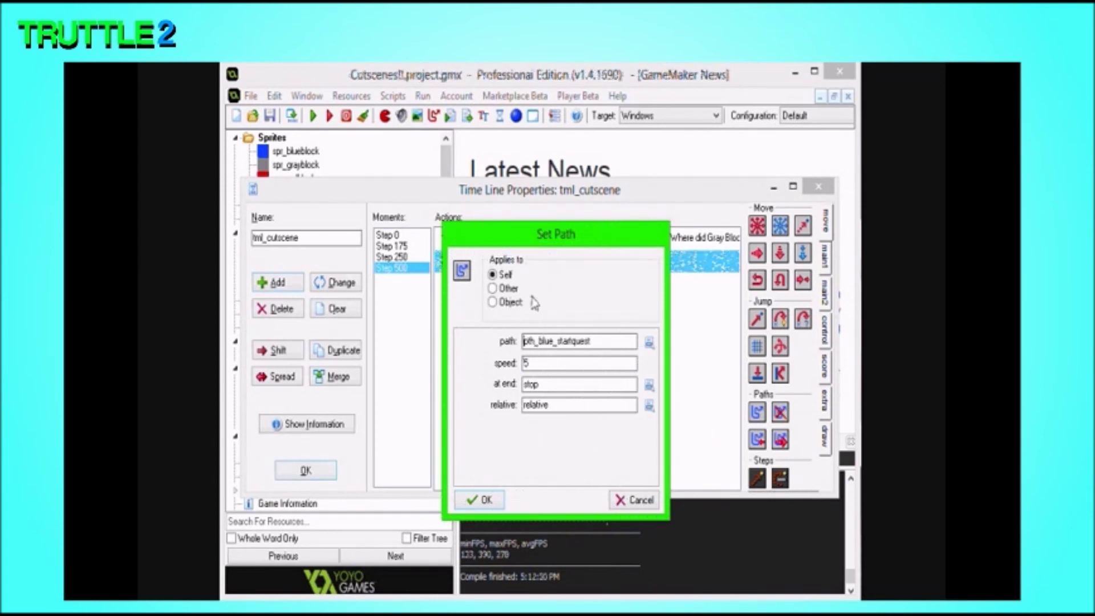
{"action": "left_click", "coordinate": [492, 301]}
{"action": "type", "text": "obj_hero"}
{"action": "left_click", "coordinate": [593, 318]}
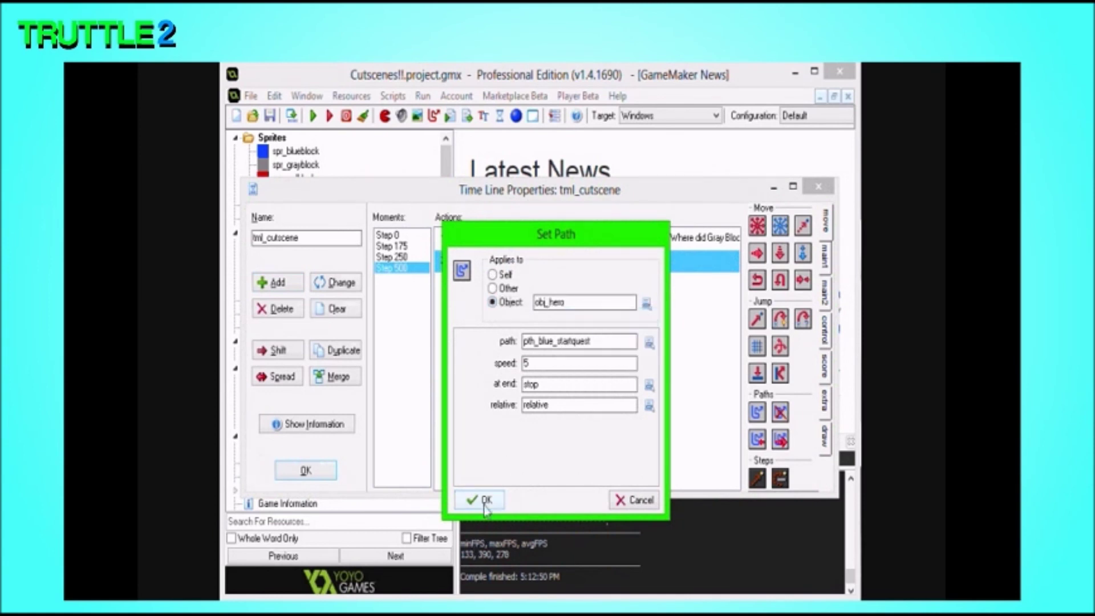
{"action": "left_click", "coordinate": [480, 499]}
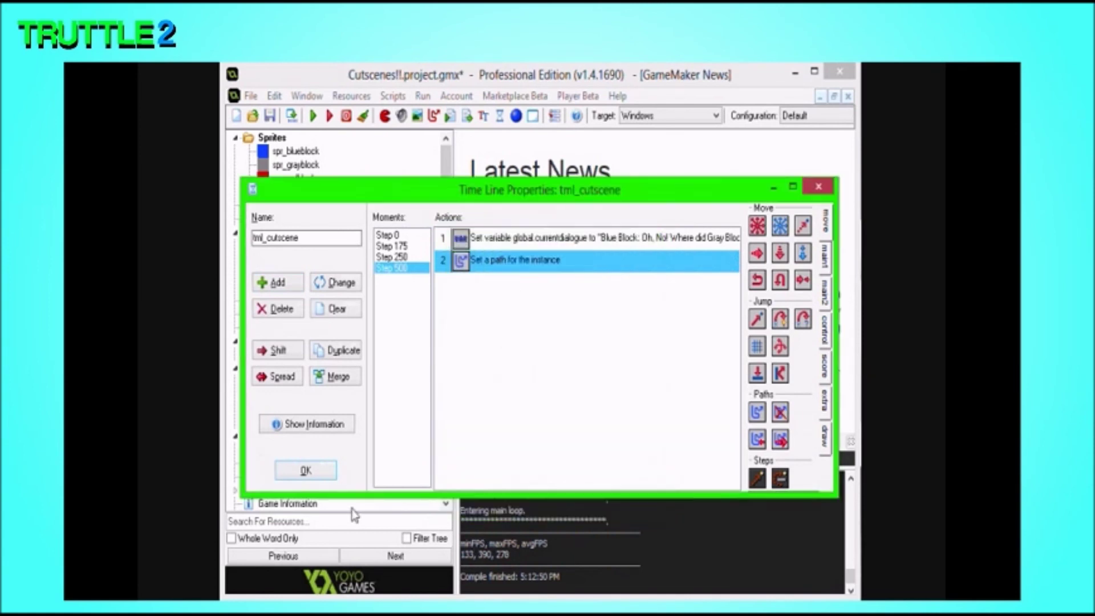
{"action": "left_click", "coordinate": [390, 235]}
- Give Step 0 the 'Today is a peaceful day in block land' intro dialogue, save, and run
{"action": "left_click", "coordinate": [825, 342]}
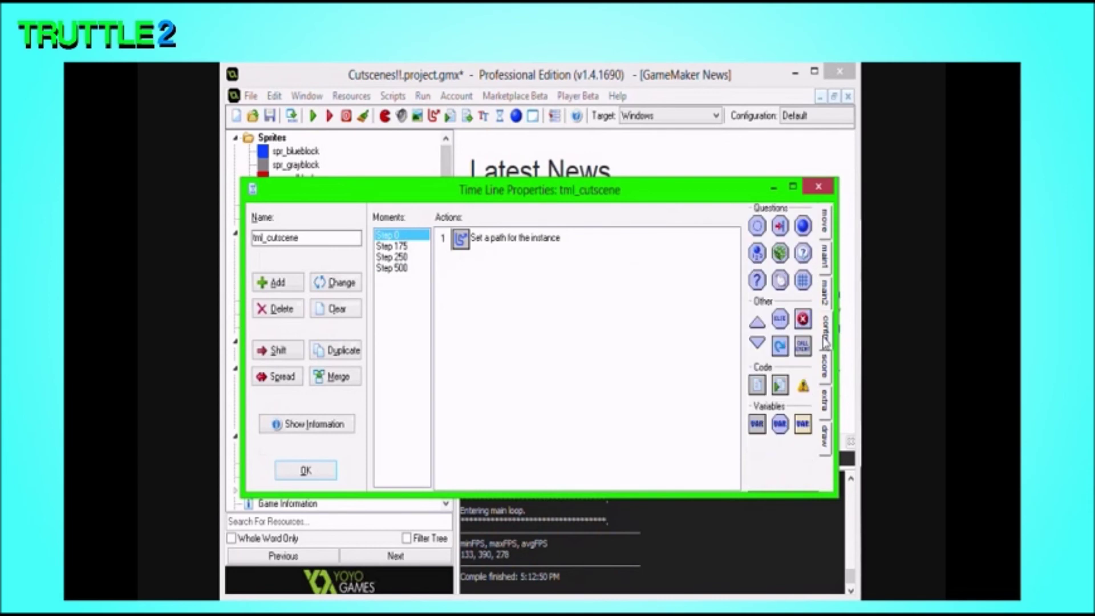
{"action": "left_click_drag", "start_coordinate": [761, 423], "coordinate": [656, 456]}
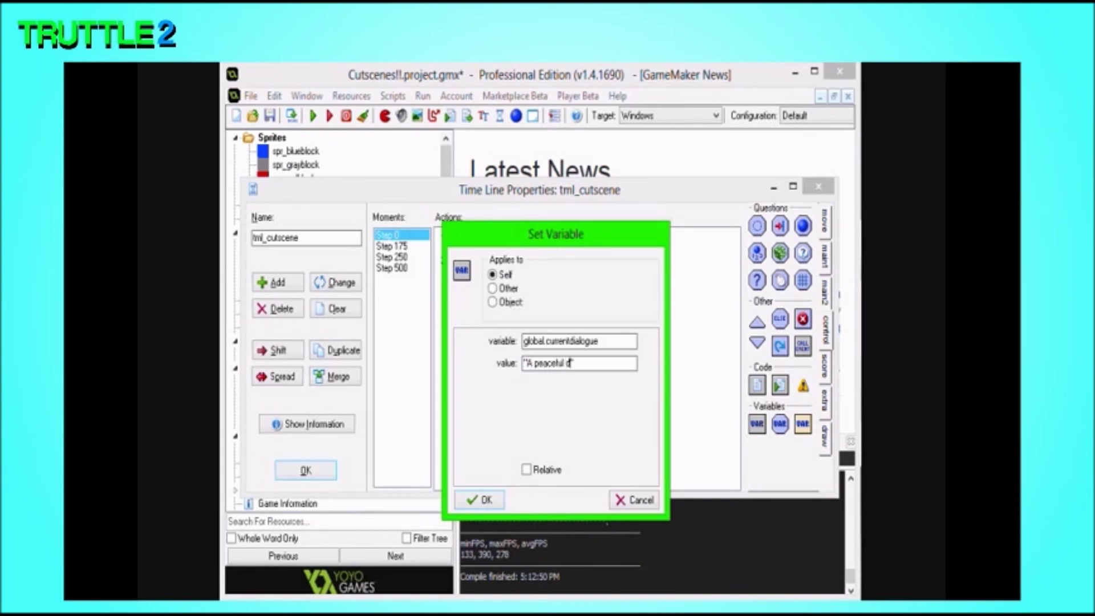
{"action": "key", "text": "BackSpace"}
{"action": "key", "text": "BackSpace"}
{"action": "key", "text": "BackSpace"}
{"action": "key", "text": "BackSpace"}
{"action": "key", "text": "BackSpace"}
{"action": "key", "text": "BackSpace"}
{"action": "key", "text": "BackSpace"}
{"action": "key", "text": "BackSpace"}
{"action": "key", "text": "BackSpace"}
{"action": "key", "text": "BackSpace"}
{"action": "key", "text": "BackSpace"}
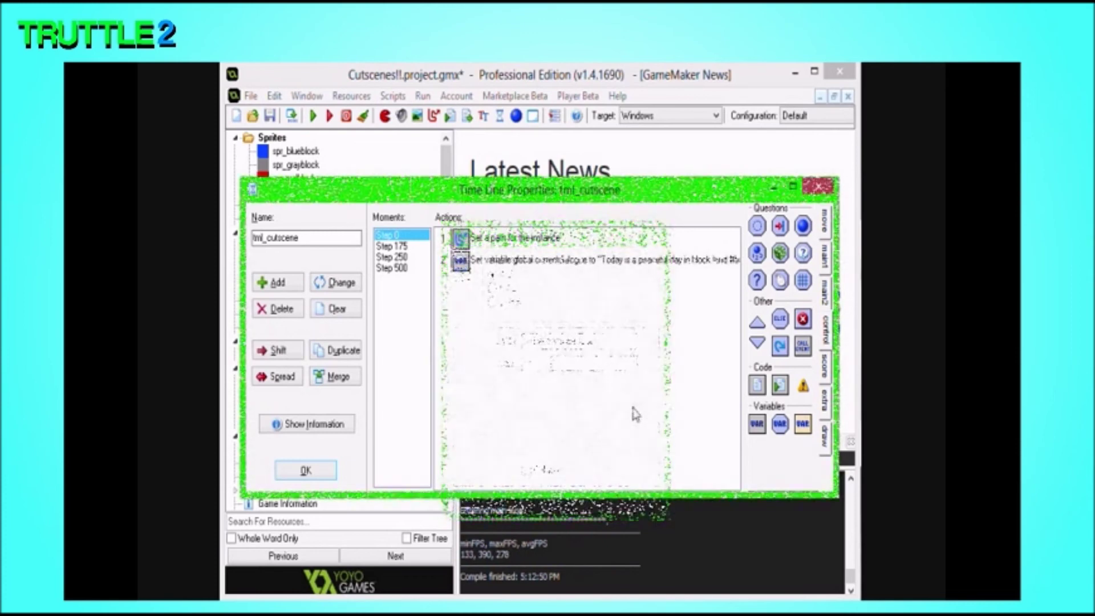
{"action": "key", "text": "ctrl+s"}
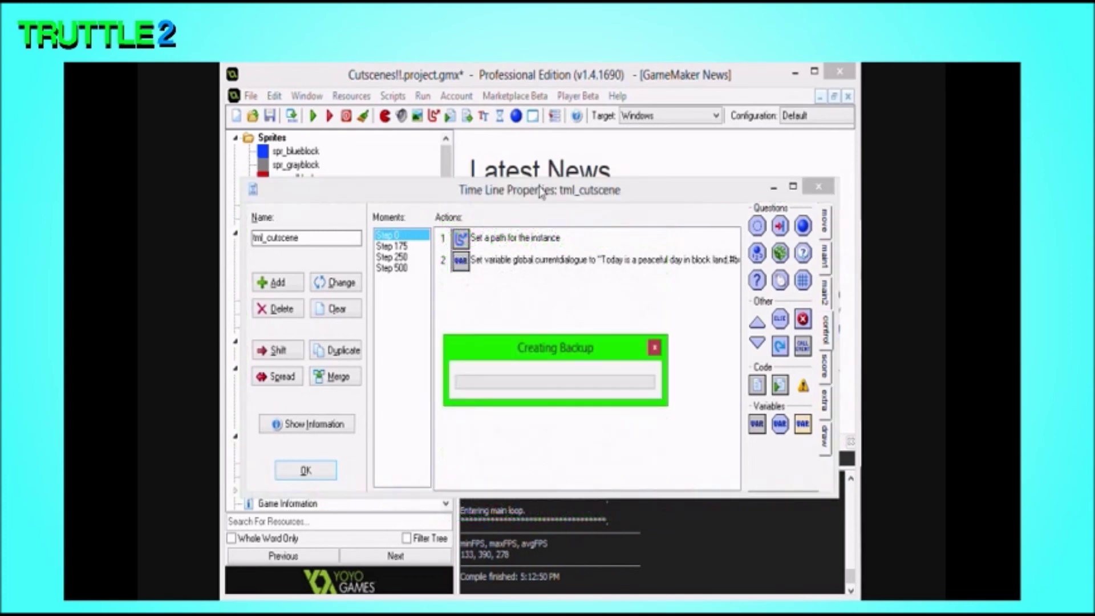
{"action": "left_click", "coordinate": [312, 116]}
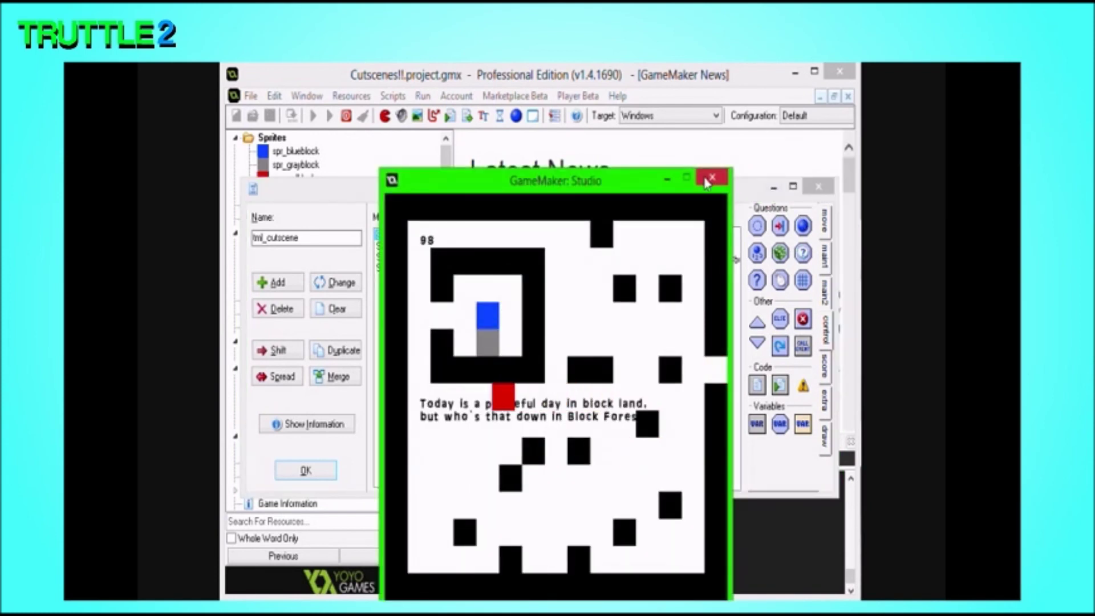
{"action": "key", "text": "Escape"}
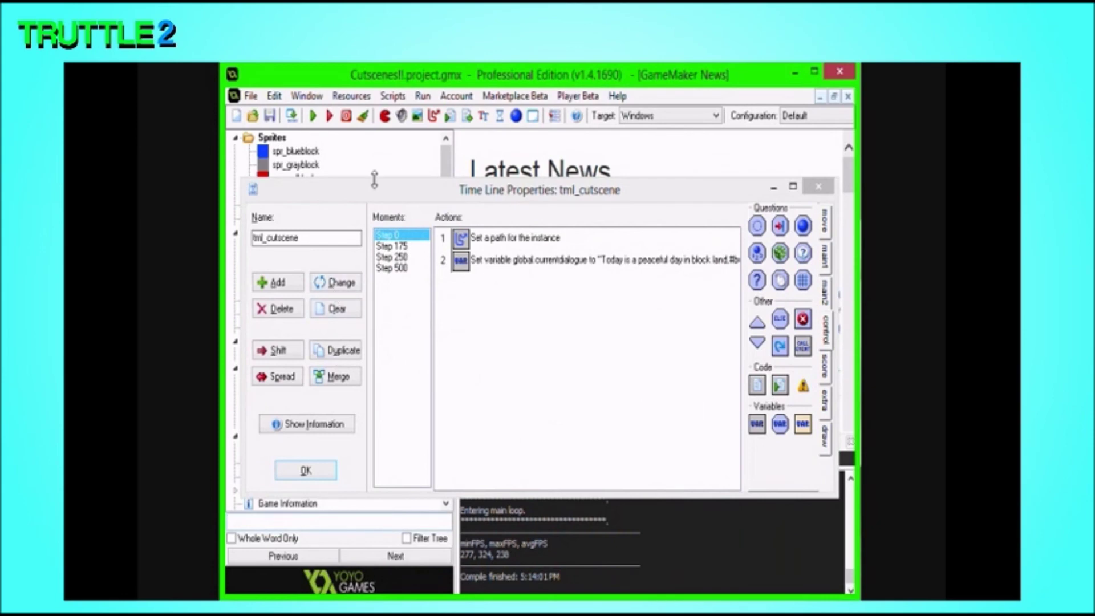
- Delete a black wall block from rm_openingcutscene, keep the outside instance, and test-run the game
{"action": "left_click_drag", "start_coordinate": [372, 194], "coordinate": [489, 172]}
{"action": "double_click", "coordinate": [311, 449]}
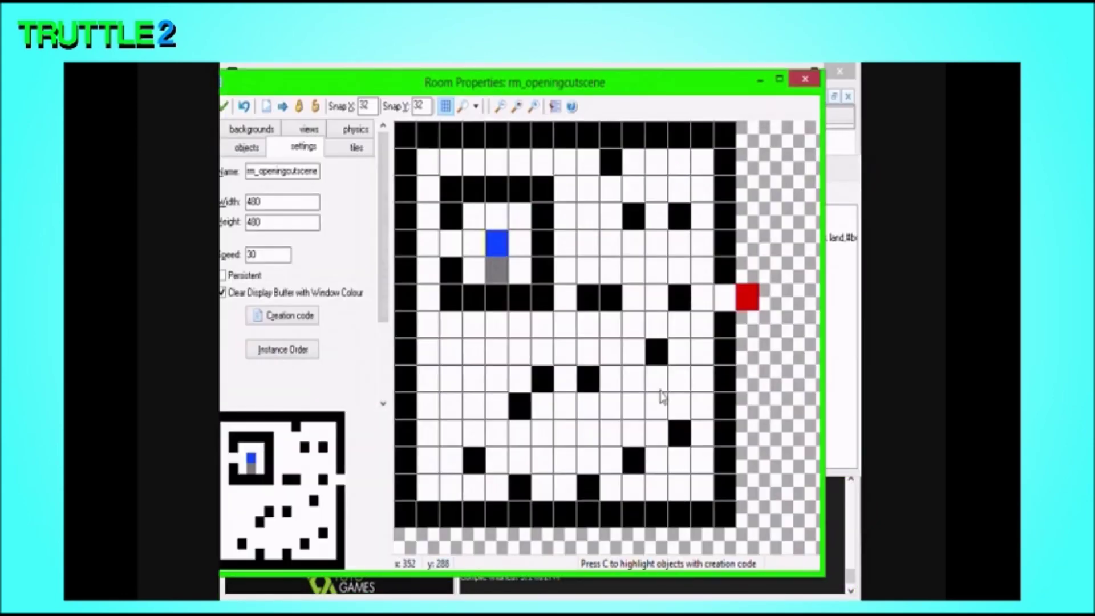
{"action": "right_click", "coordinate": [657, 352]}
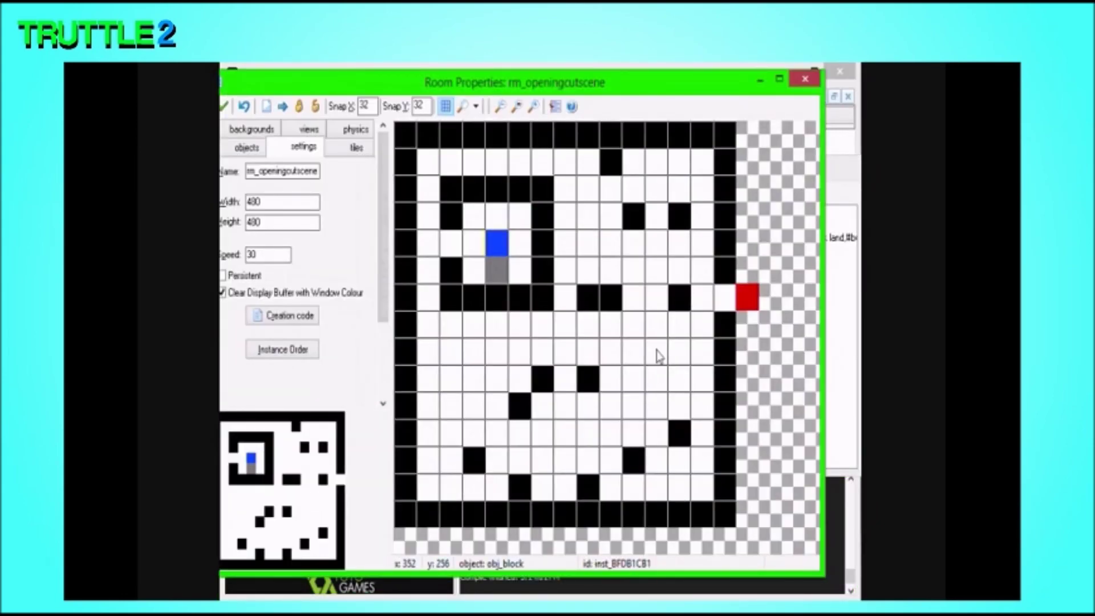
{"action": "left_click", "coordinate": [224, 106]}
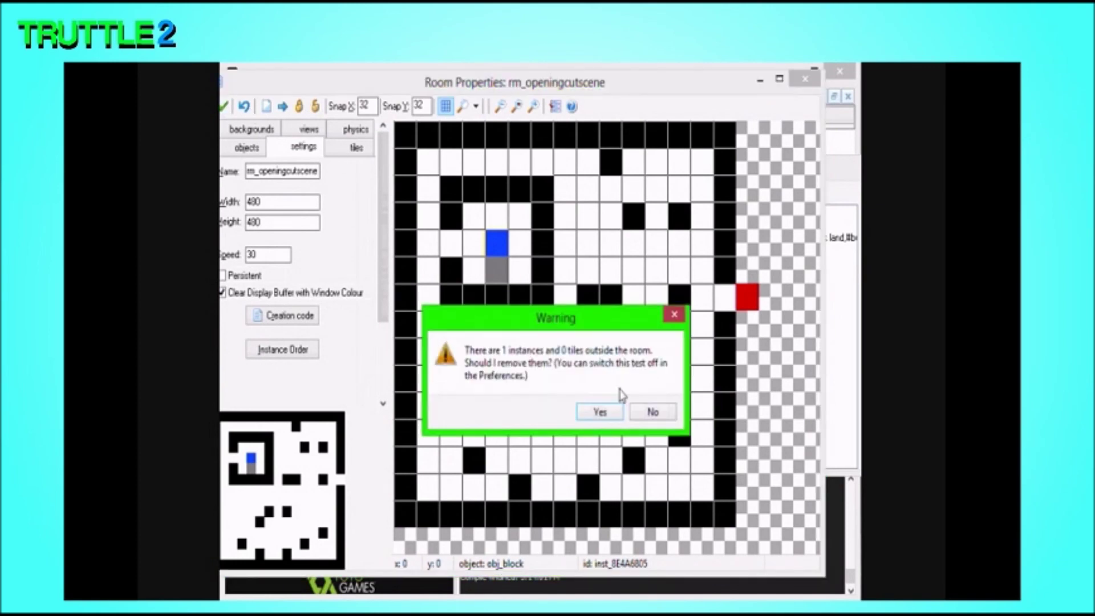
{"action": "left_click", "coordinate": [654, 412]}
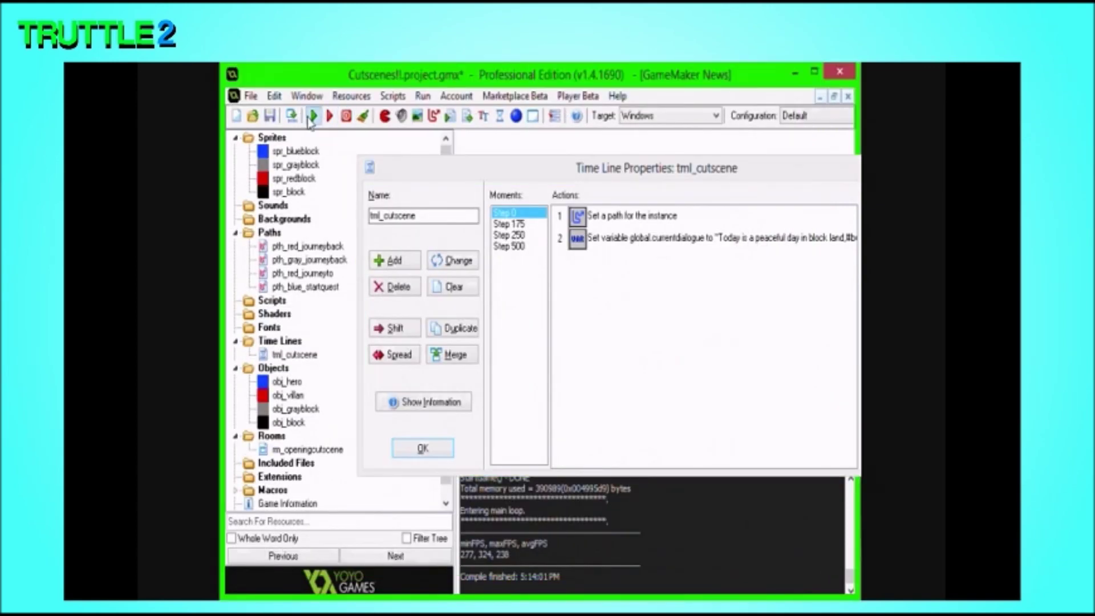
{"action": "left_click", "coordinate": [312, 116]}
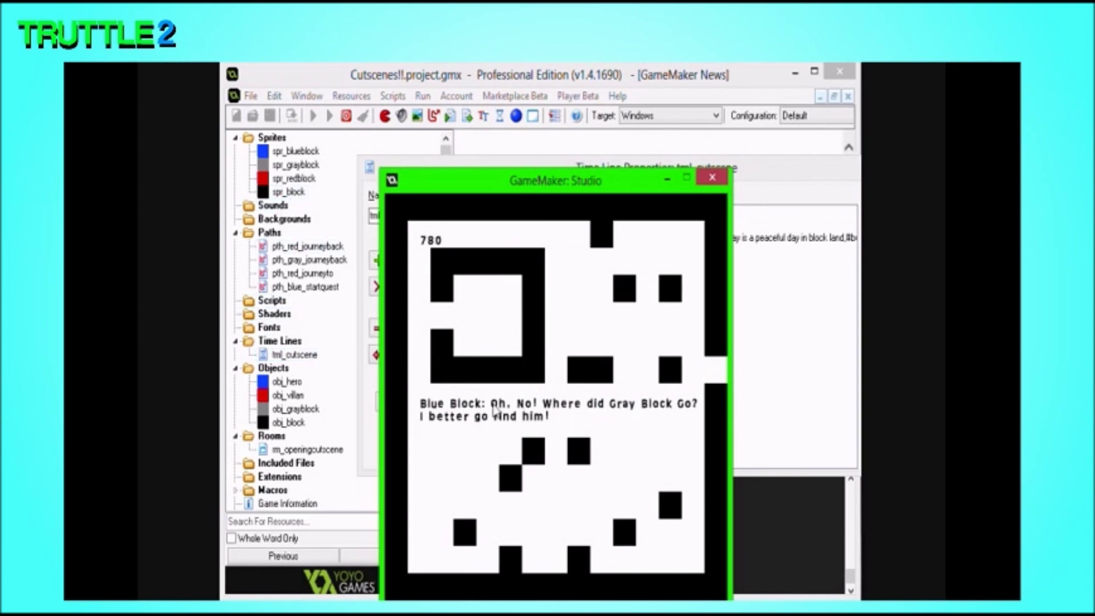
{"action": "left_click", "coordinate": [712, 178]}
- Remove the 'draw variable time' action from obj_grayblock's Draw event, save, and run in debug mode
{"action": "double_click", "coordinate": [286, 380]}
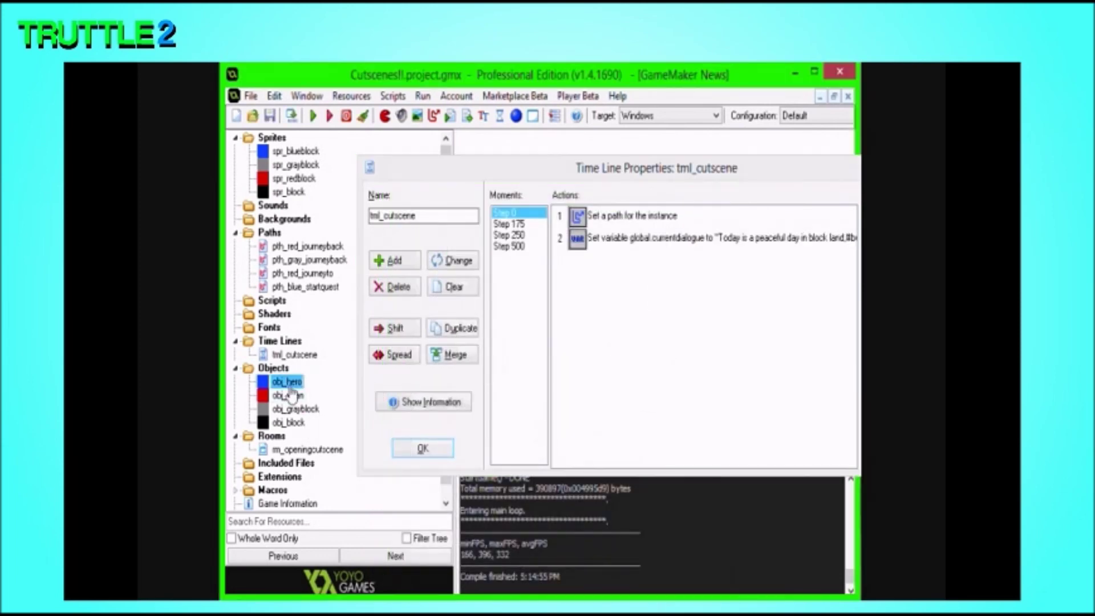
{"action": "left_click", "coordinate": [311, 438]}
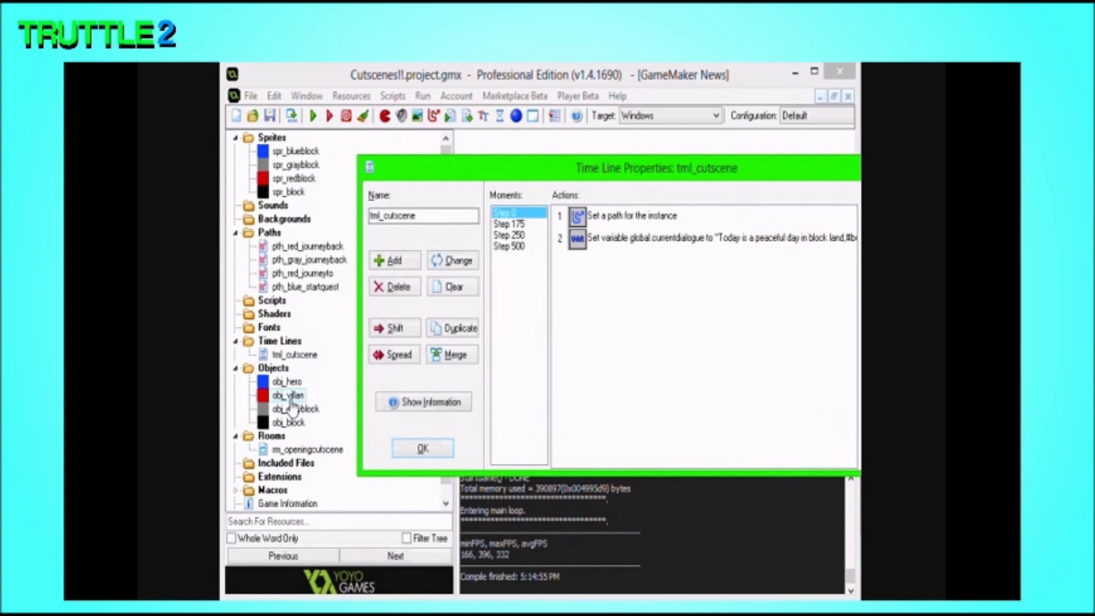
{"action": "double_click", "coordinate": [294, 408]}
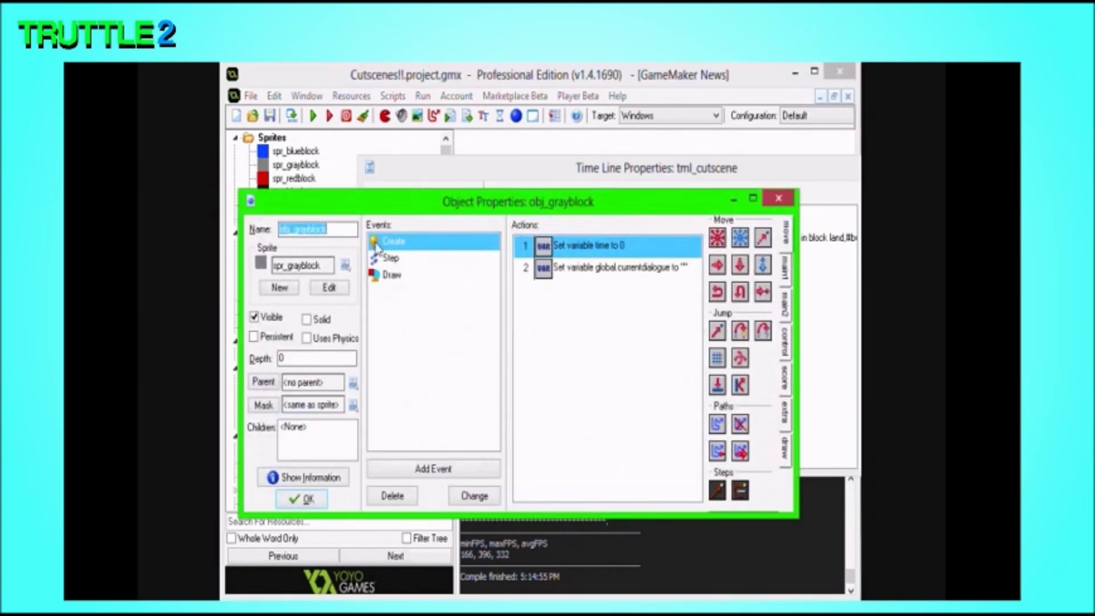
{"action": "left_click", "coordinate": [389, 274]}
{"action": "left_click", "coordinate": [570, 267]}
{"action": "key", "text": "Delete"}
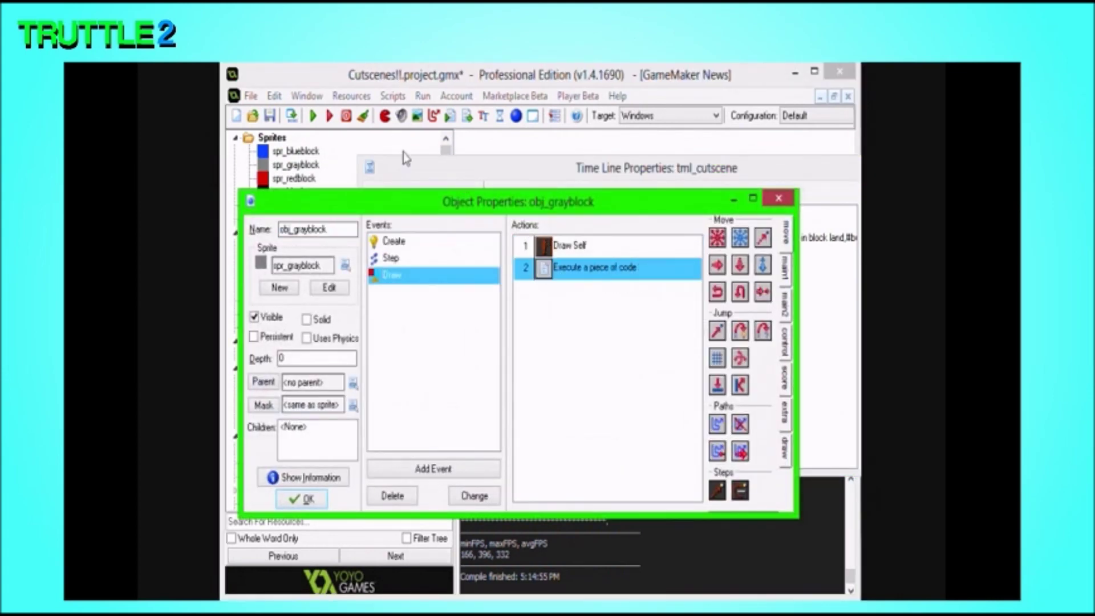
{"action": "left_click", "coordinate": [270, 116]}
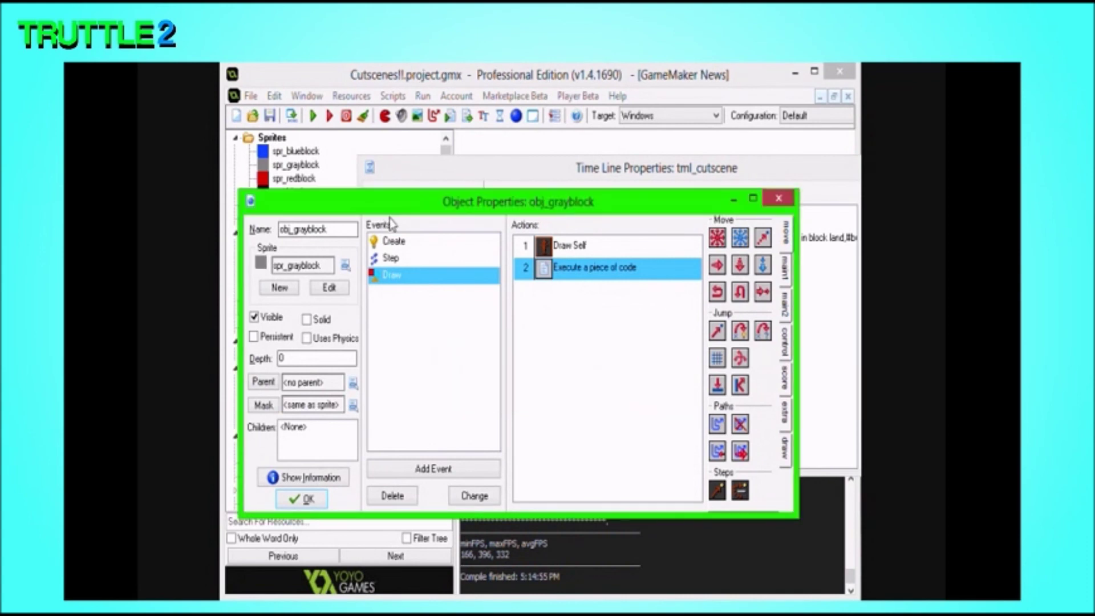
{"action": "left_click", "coordinate": [329, 116]}
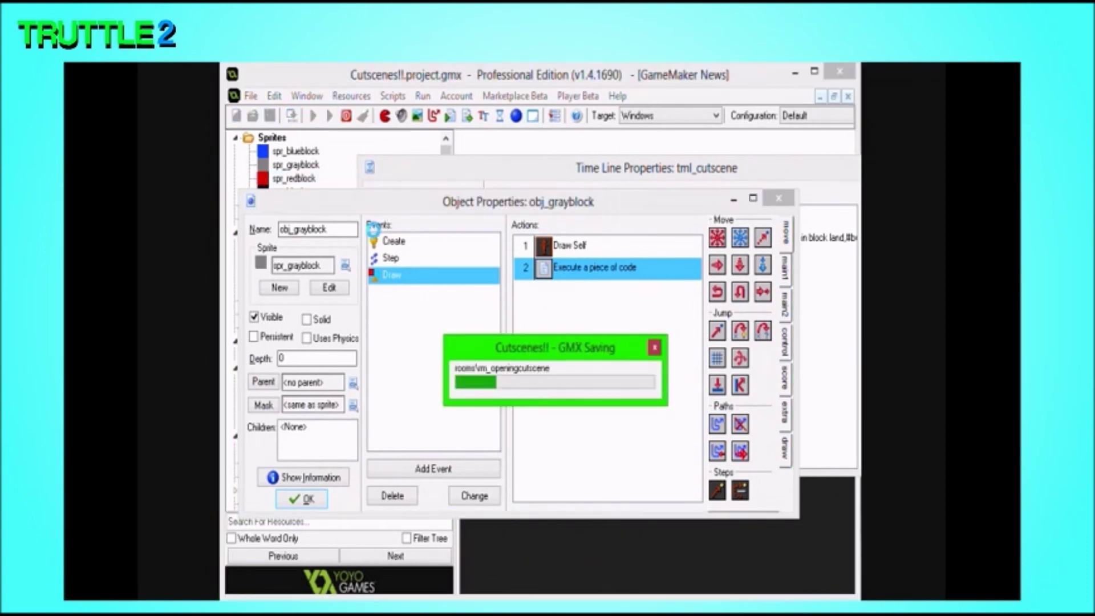